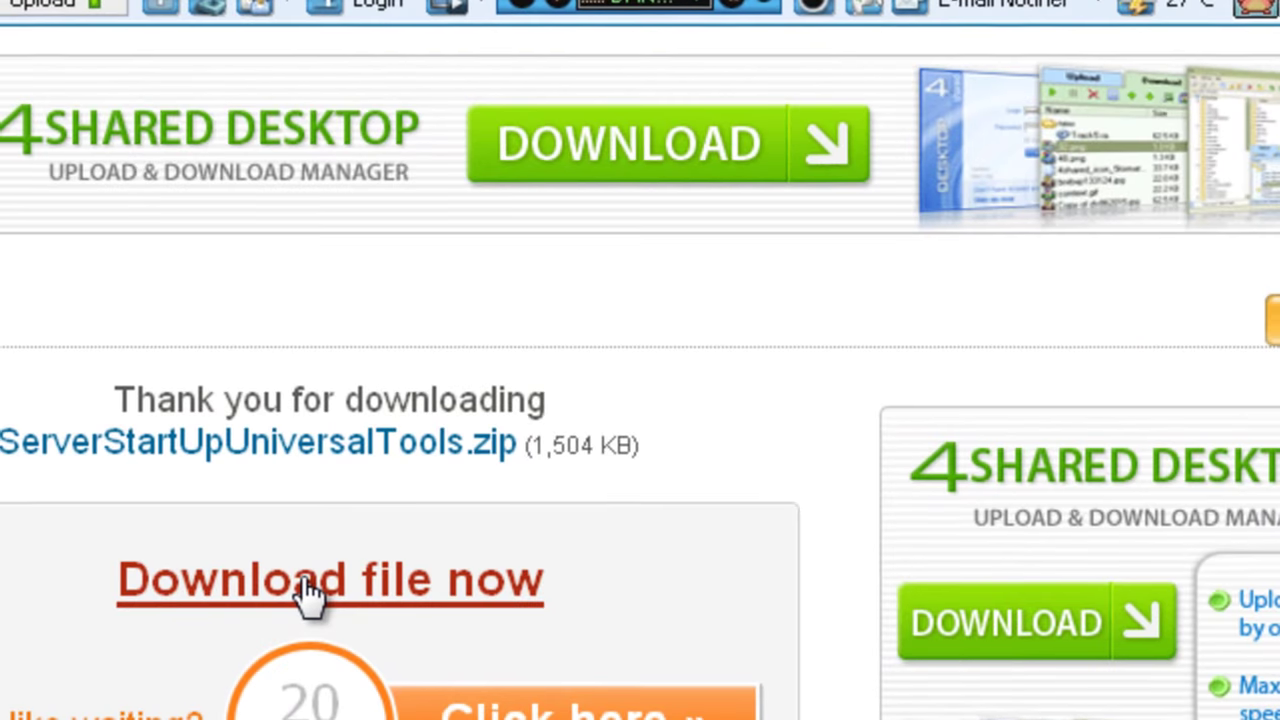
- Download ServerStartUpUniversalTools.zip from the 4shared page and save it to the desktop
left_click(472, 462)
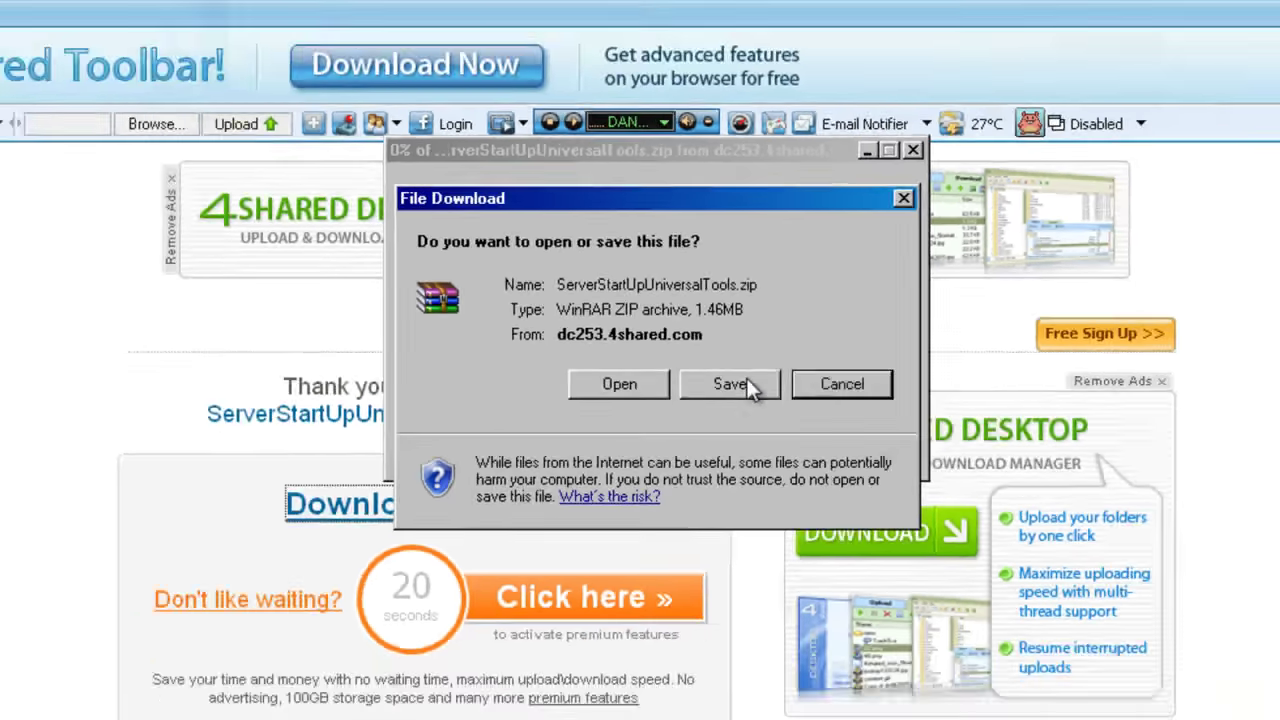
left_click(797, 394)
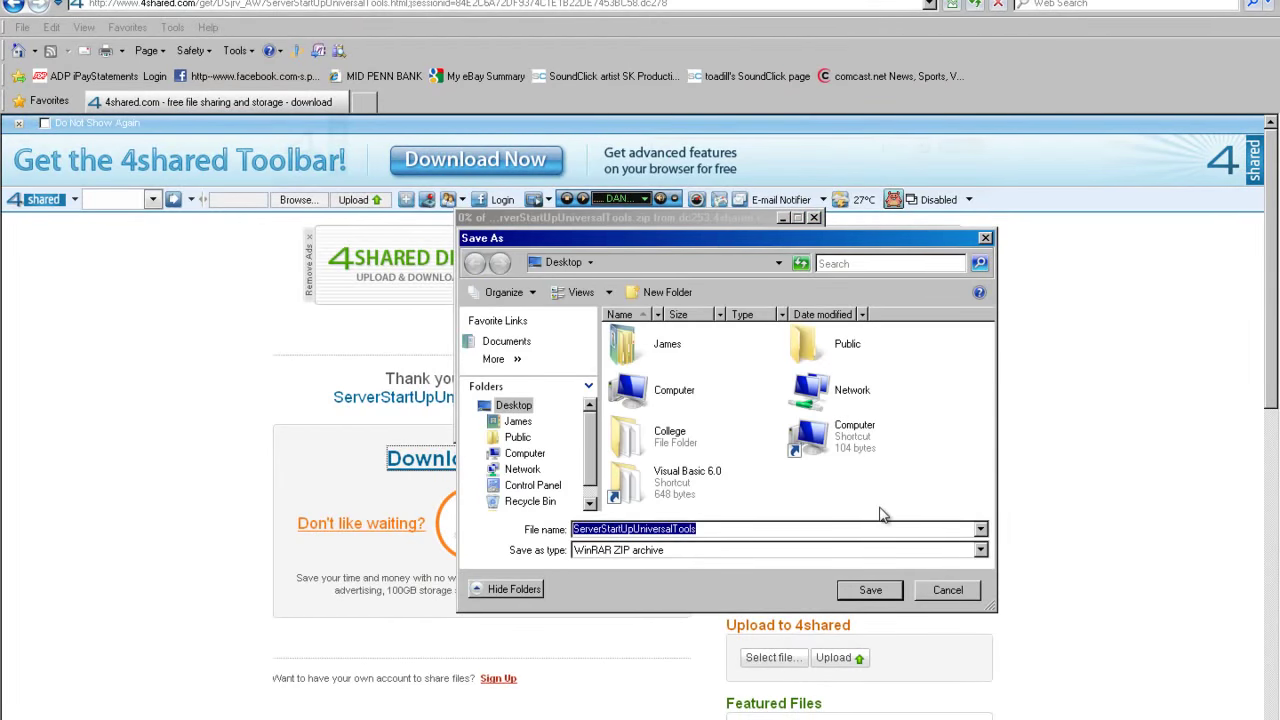
left_click(880, 590)
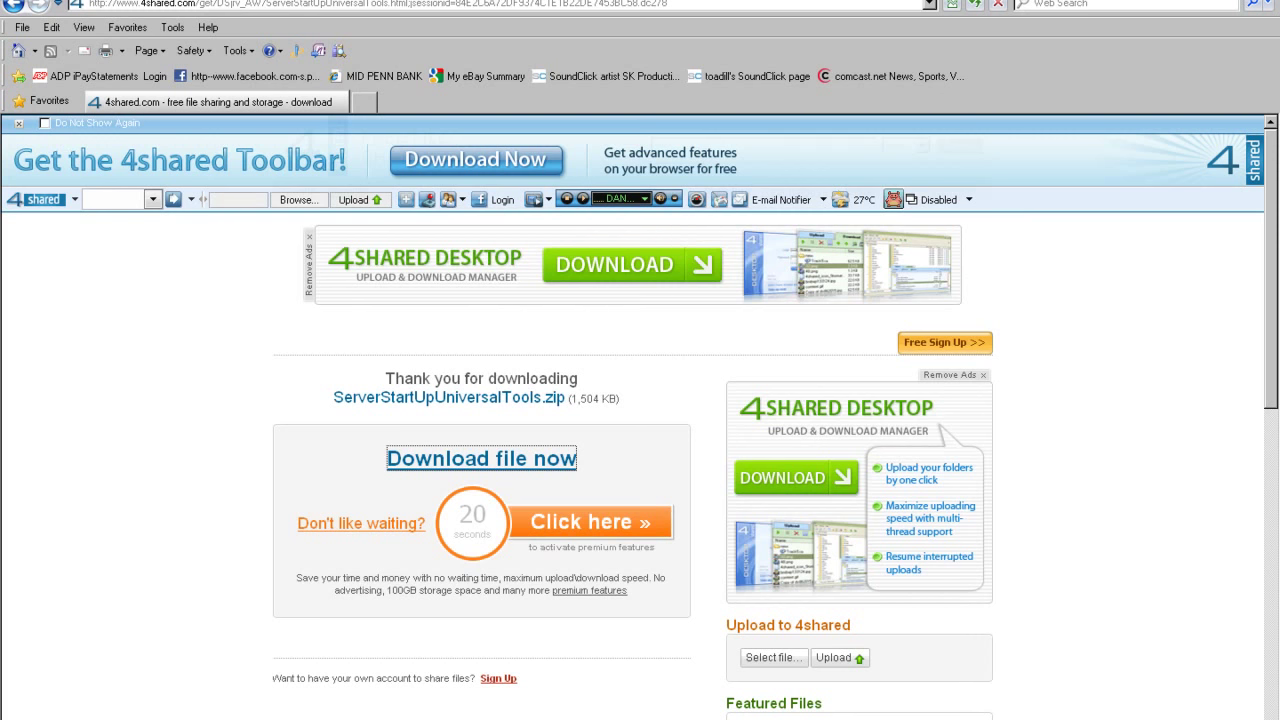
key("alt+Left")
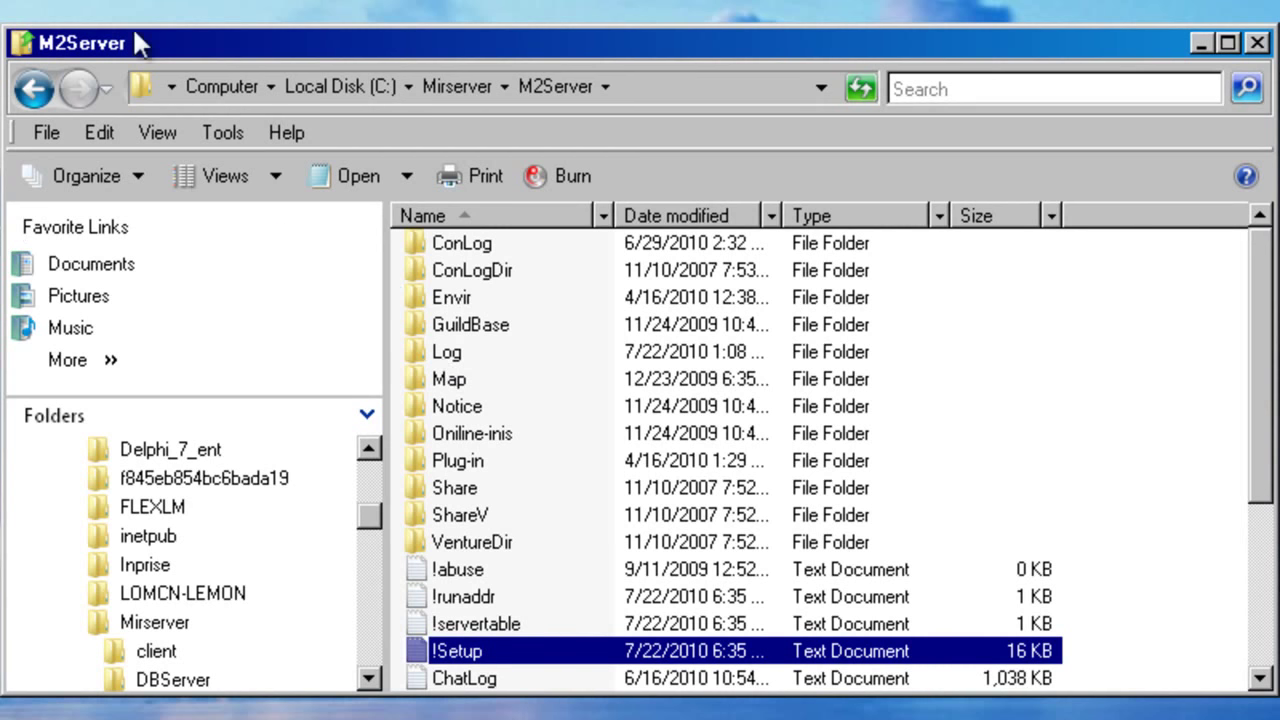
- Minimise the M2Server folder window and extract ServerStartUpUniversalTools.zip to a ServerStartUpUniversalTools folder on the desktop
left_click(1199, 43)
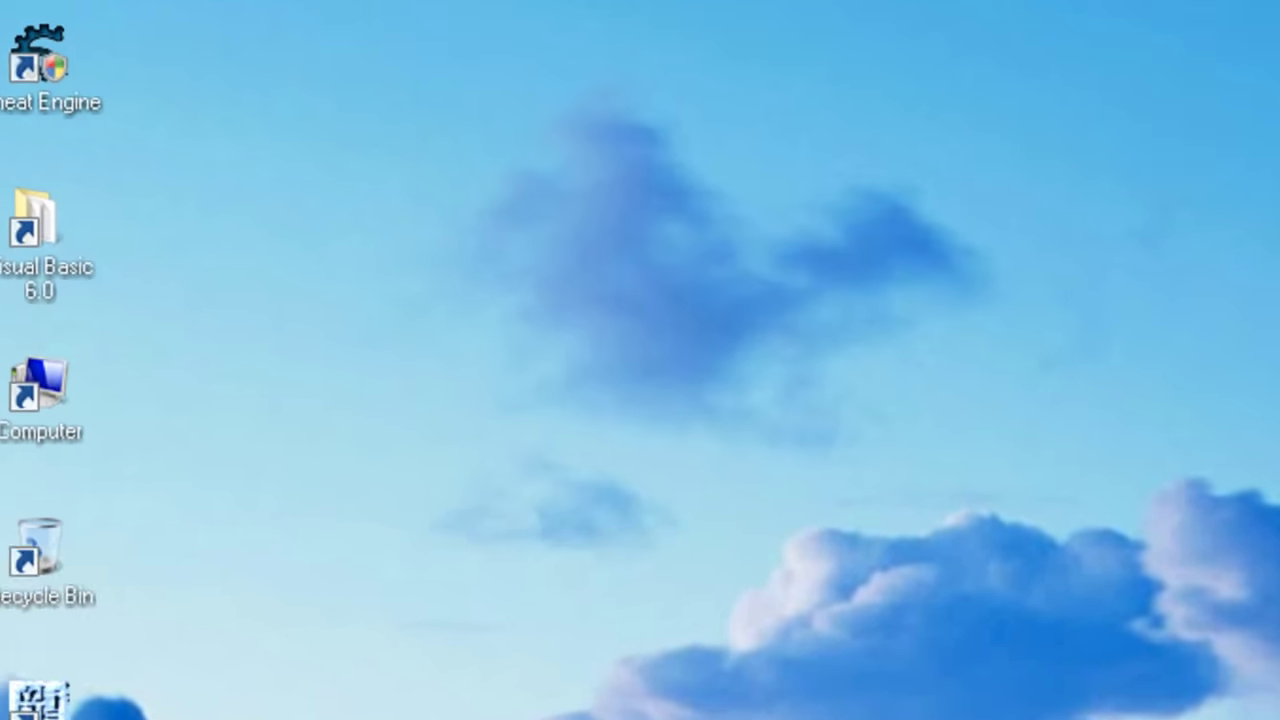
left_click(263, 89)
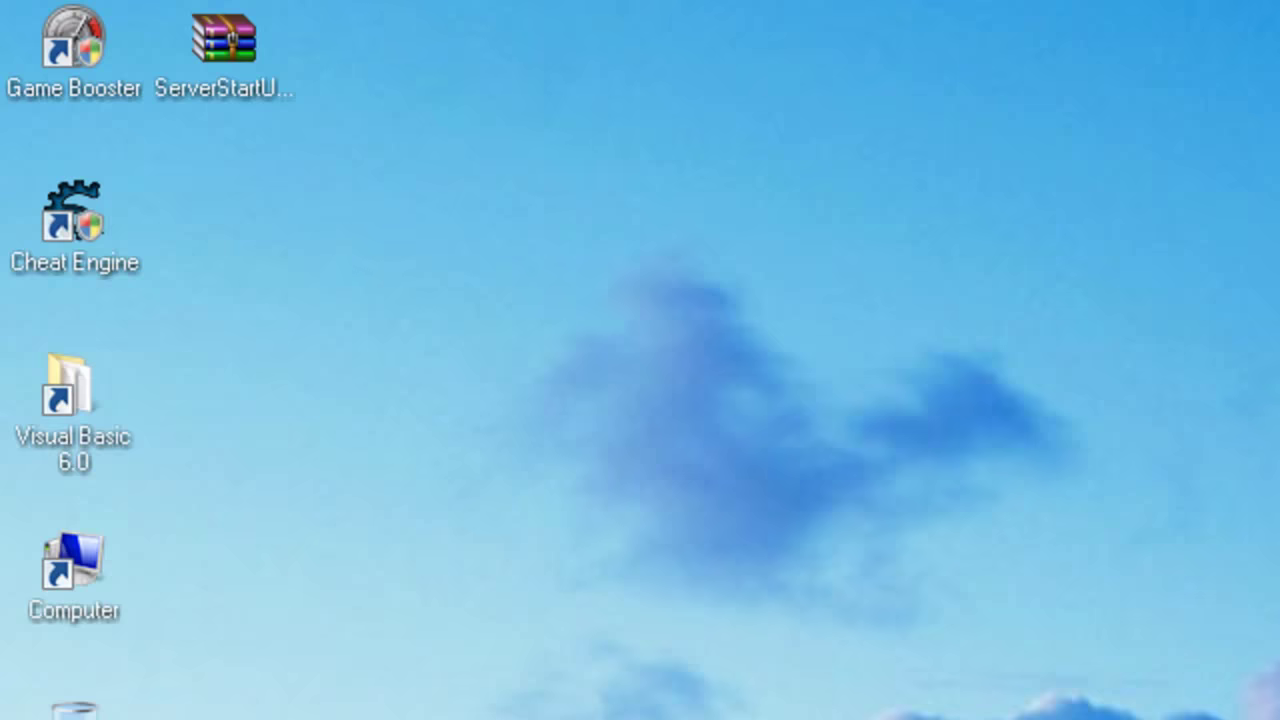
double_click(224, 40)
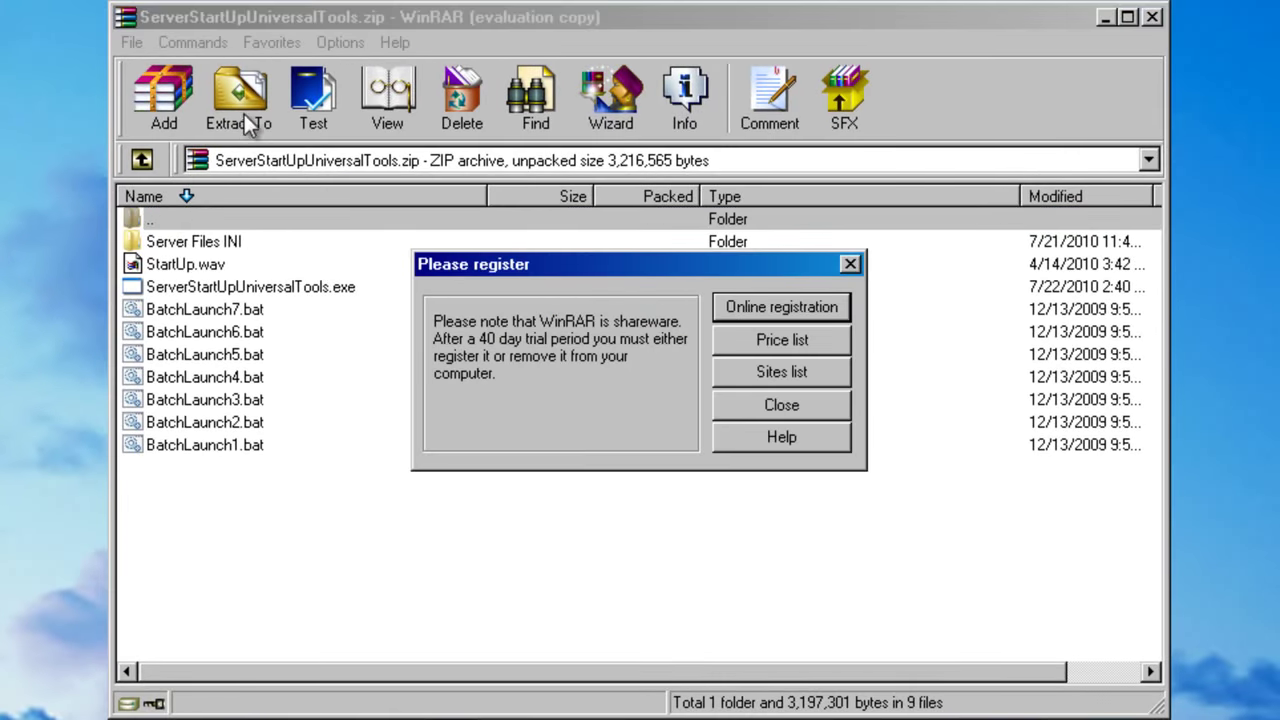
left_click(750, 404)
left_click(240, 100)
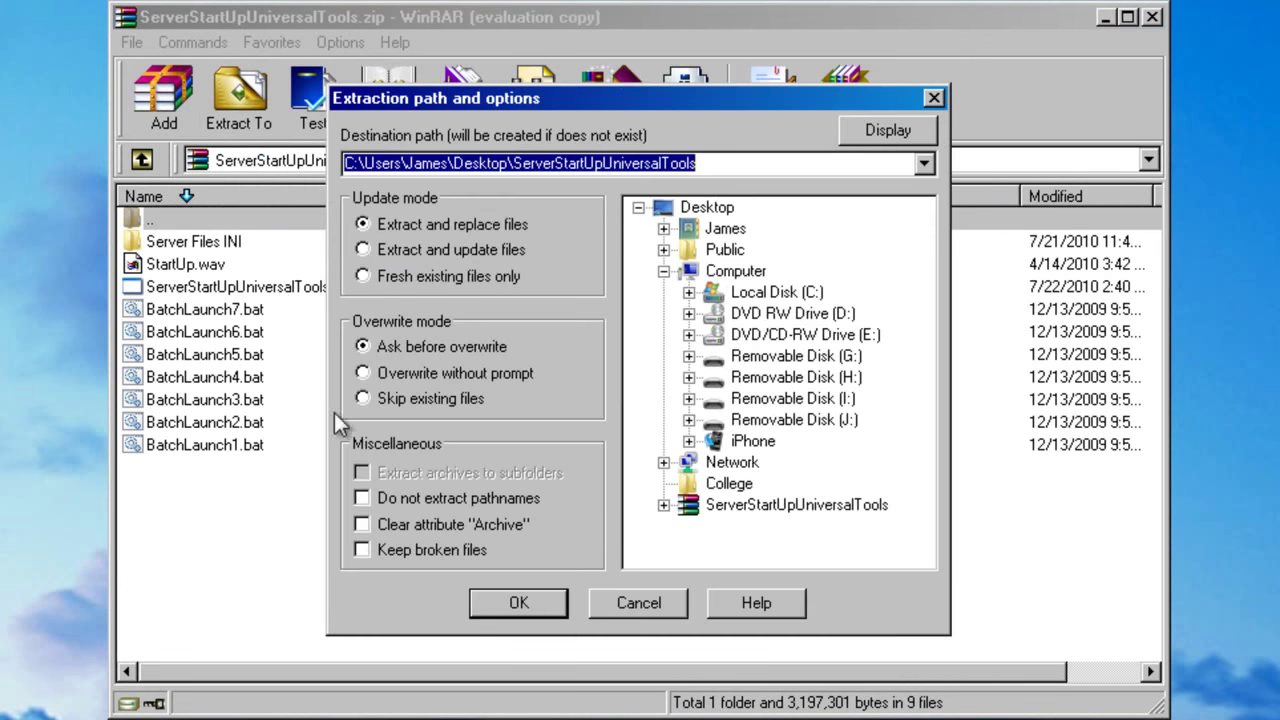
left_click(537, 601)
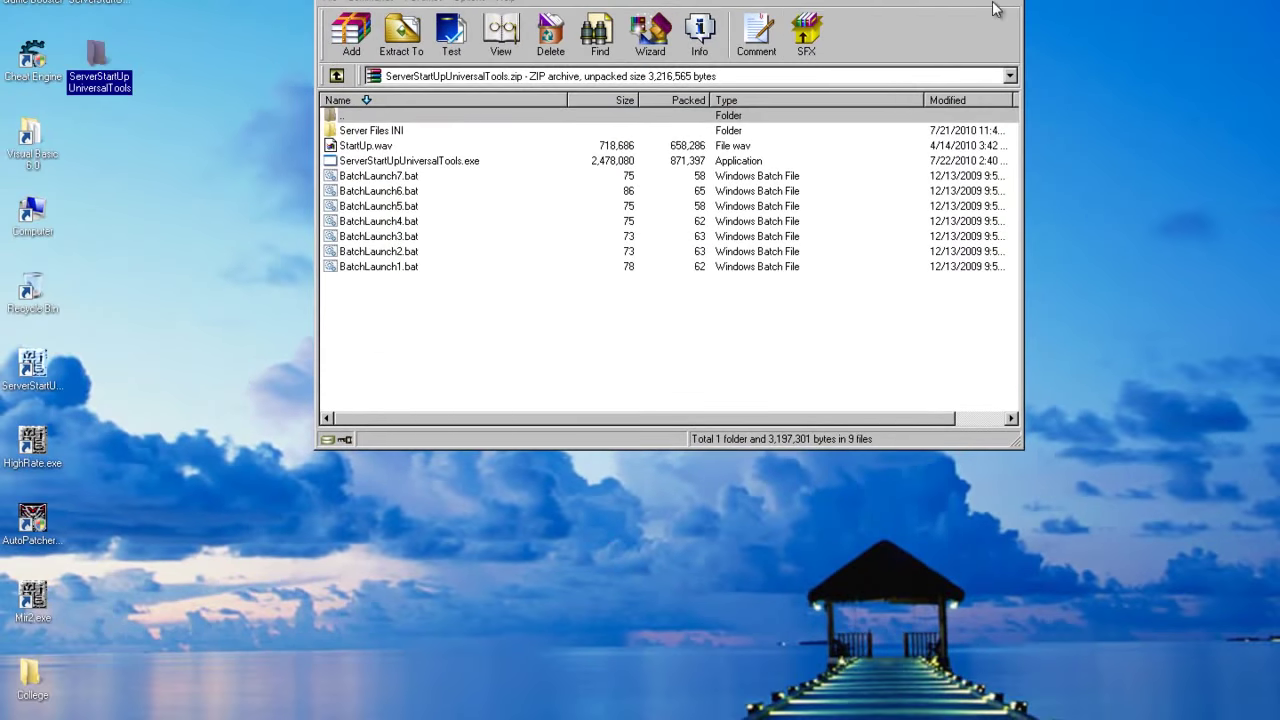
left_click(995, 9)
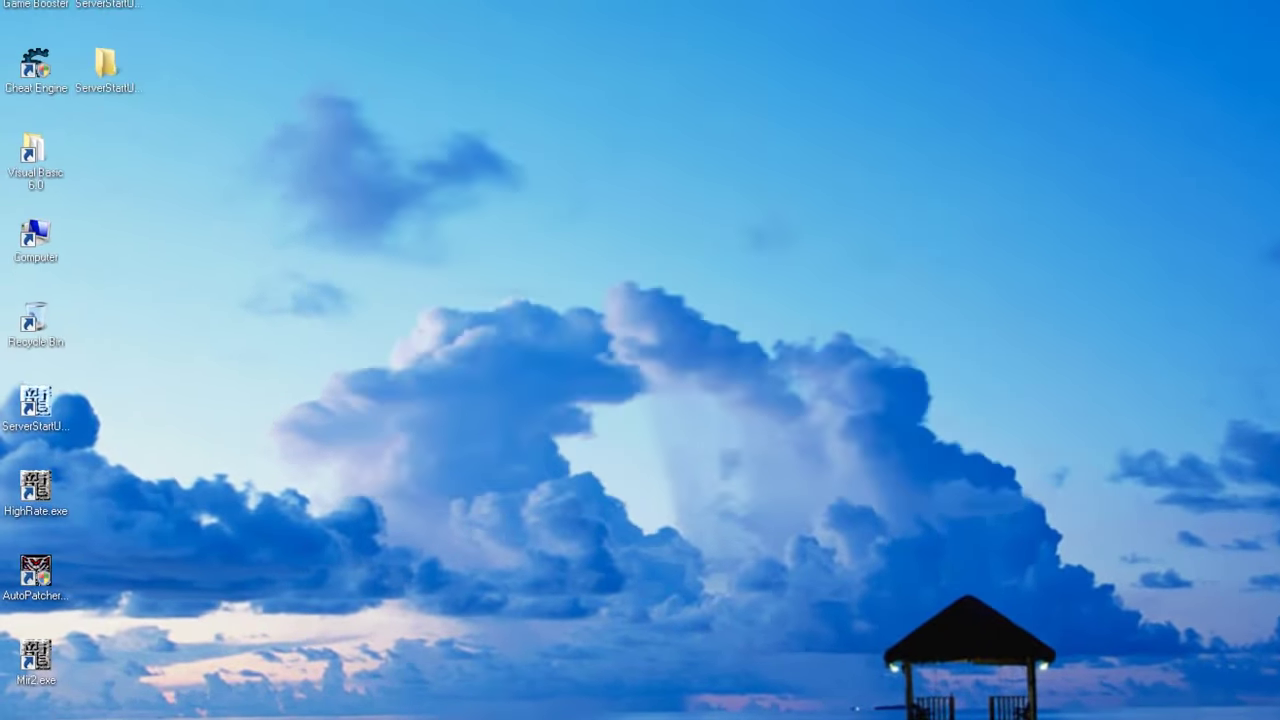
- Create a desktop shortcut for the ServerStartUpUniversalTools application in the extracted folder and close the folder
double_click(93, 53)
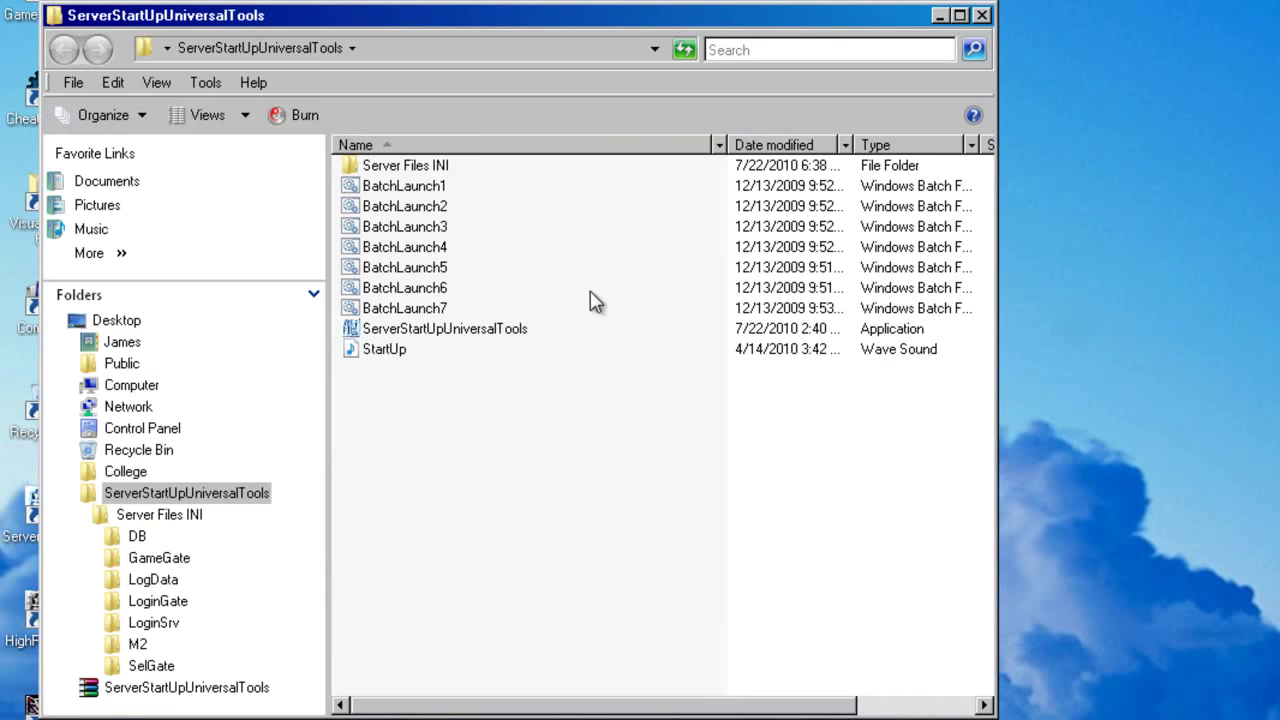
right_click(378, 334)
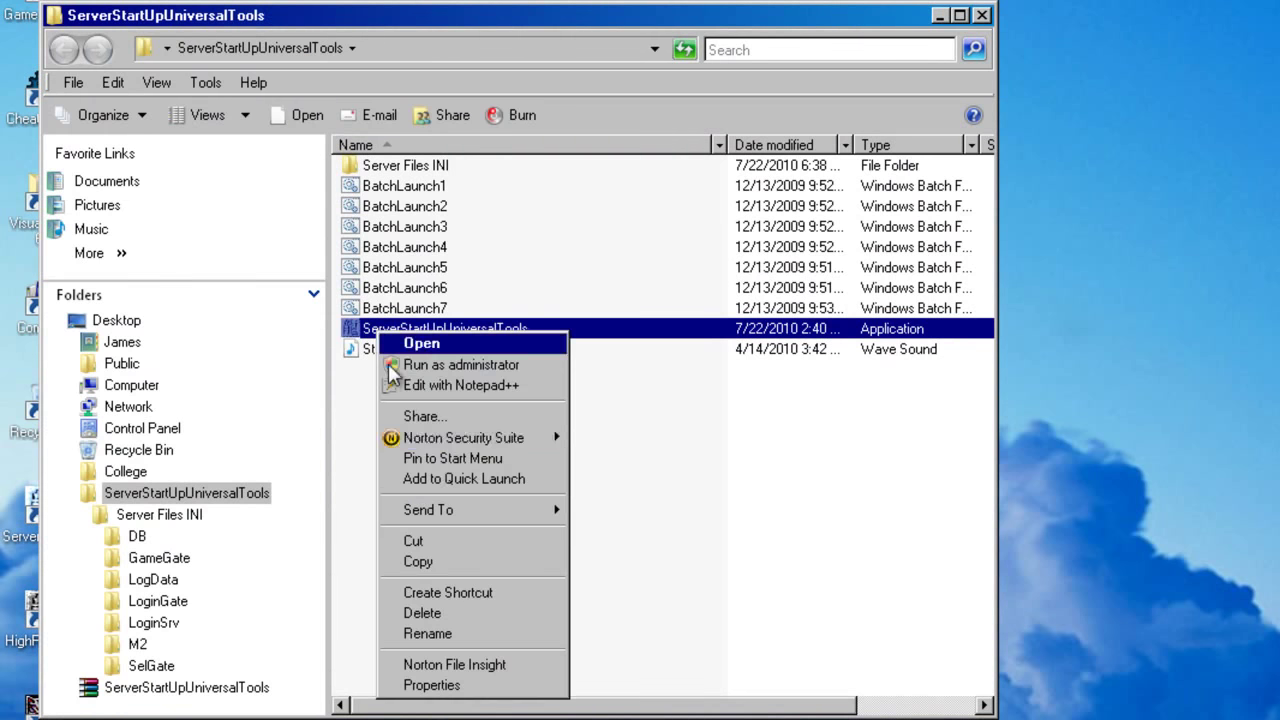
mouse_move(463, 512)
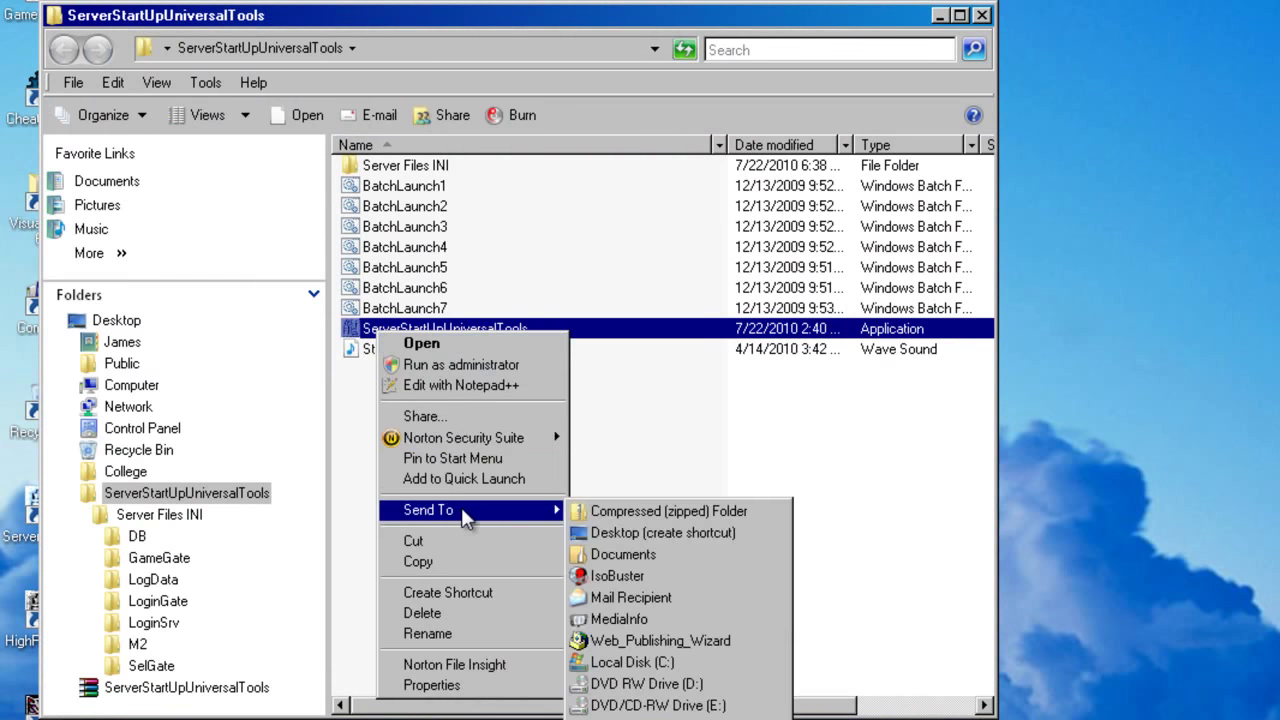
left_click(640, 533)
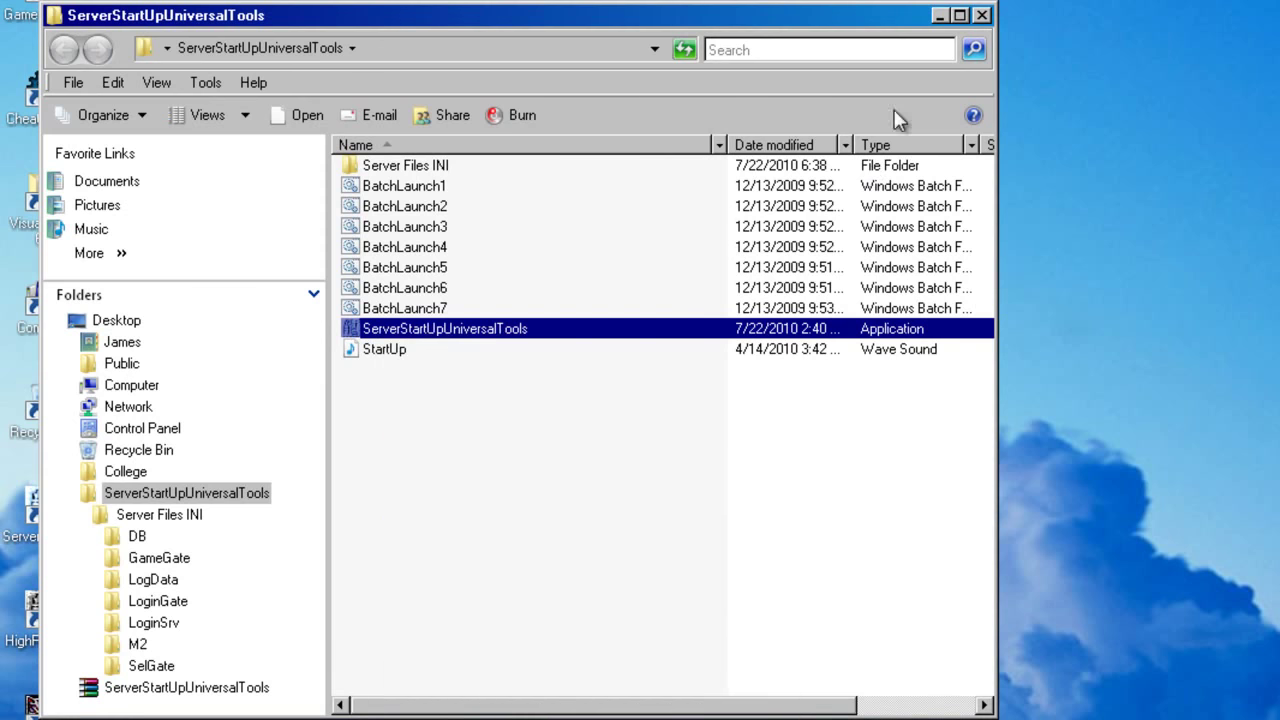
left_click(981, 16)
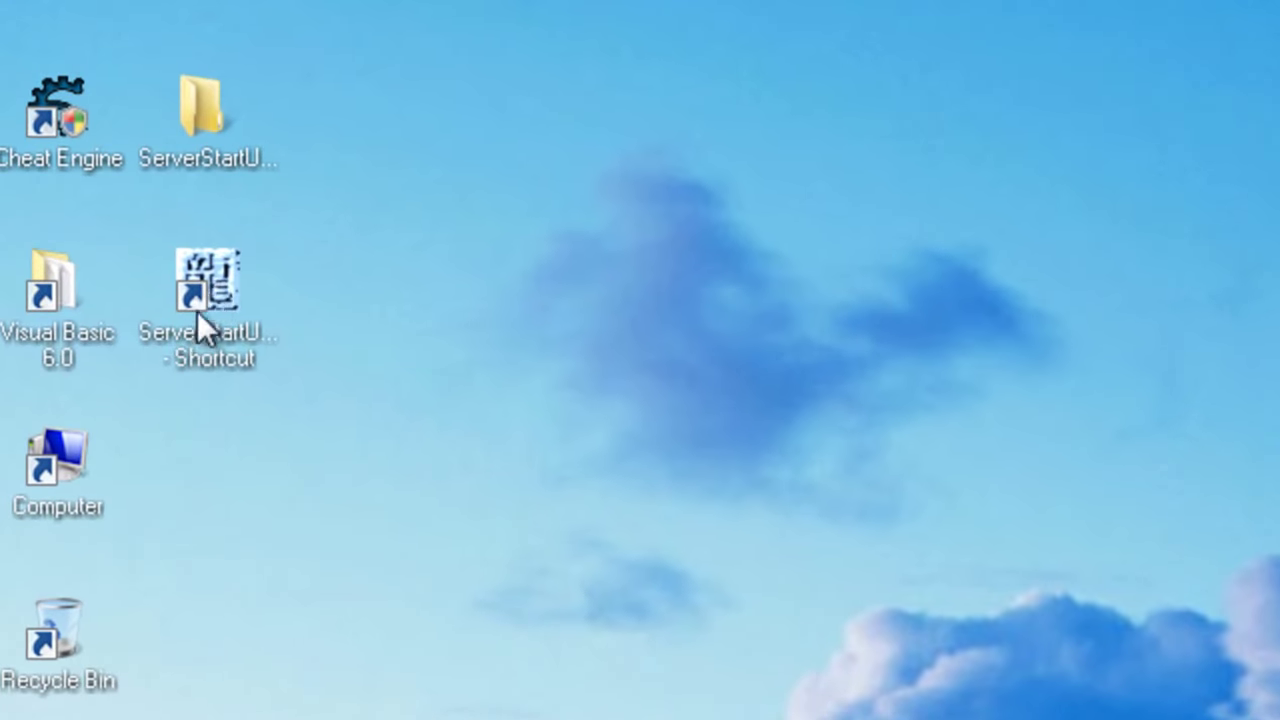
- Launch Server Start Up Universal Tools from its new shortcut and open the IP Changer beside it
double_click(134, 193)
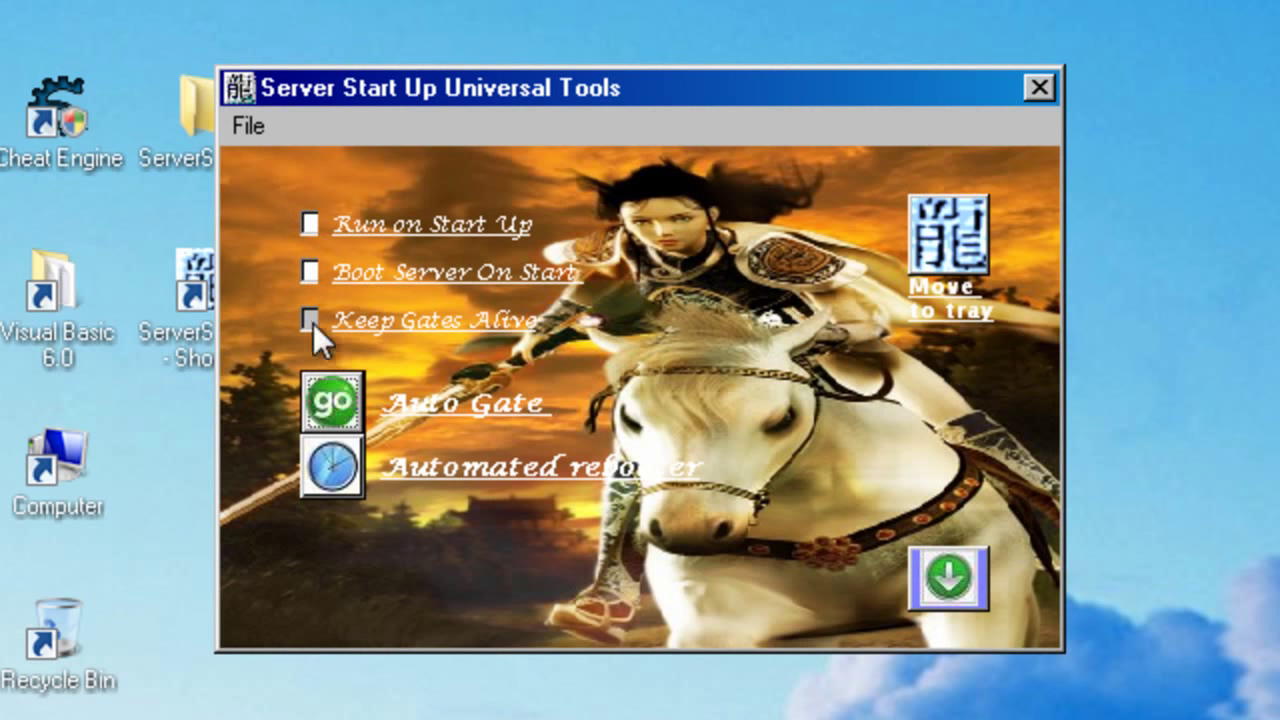
left_click(259, 137)
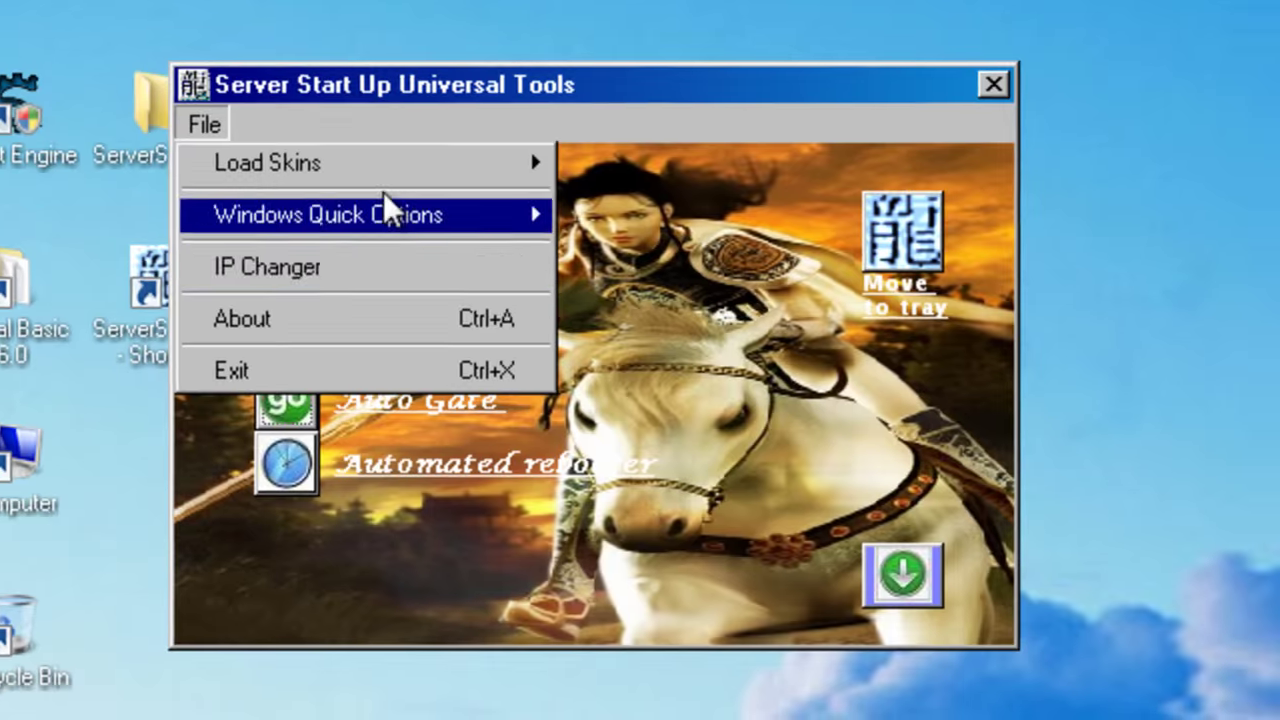
left_click(385, 267)
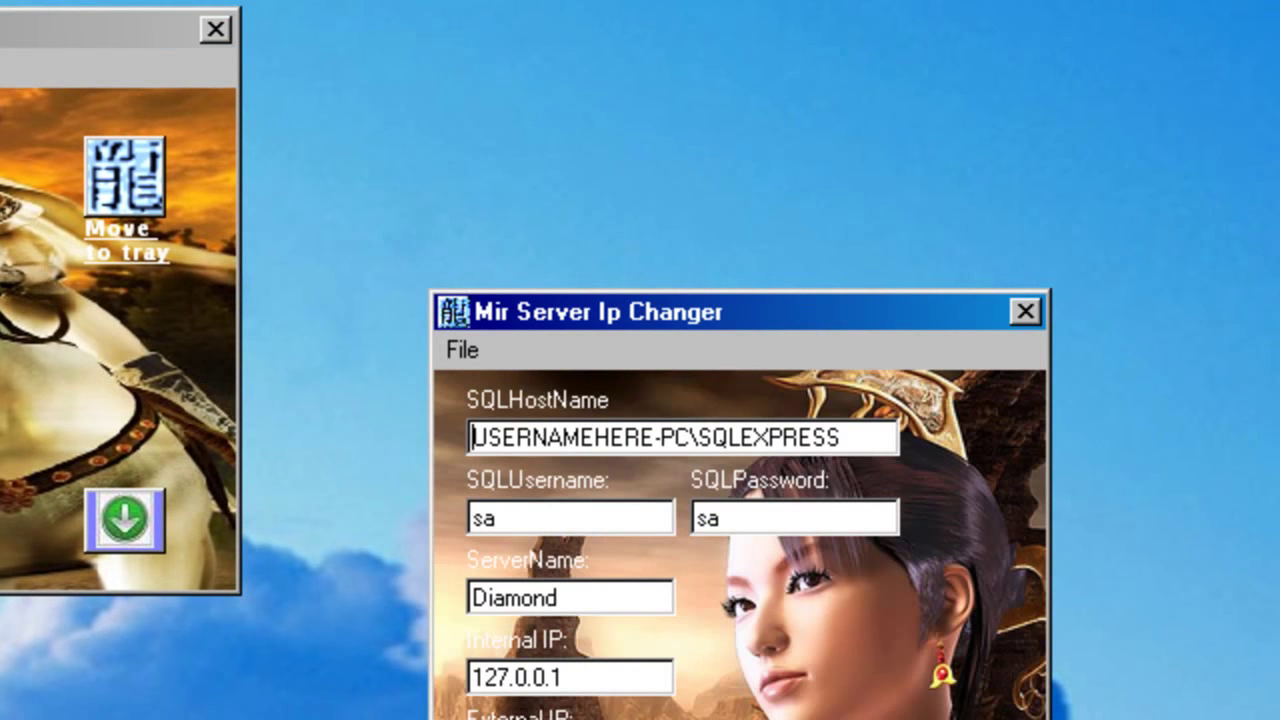
left_click_drag(643, 317, 539, 33)
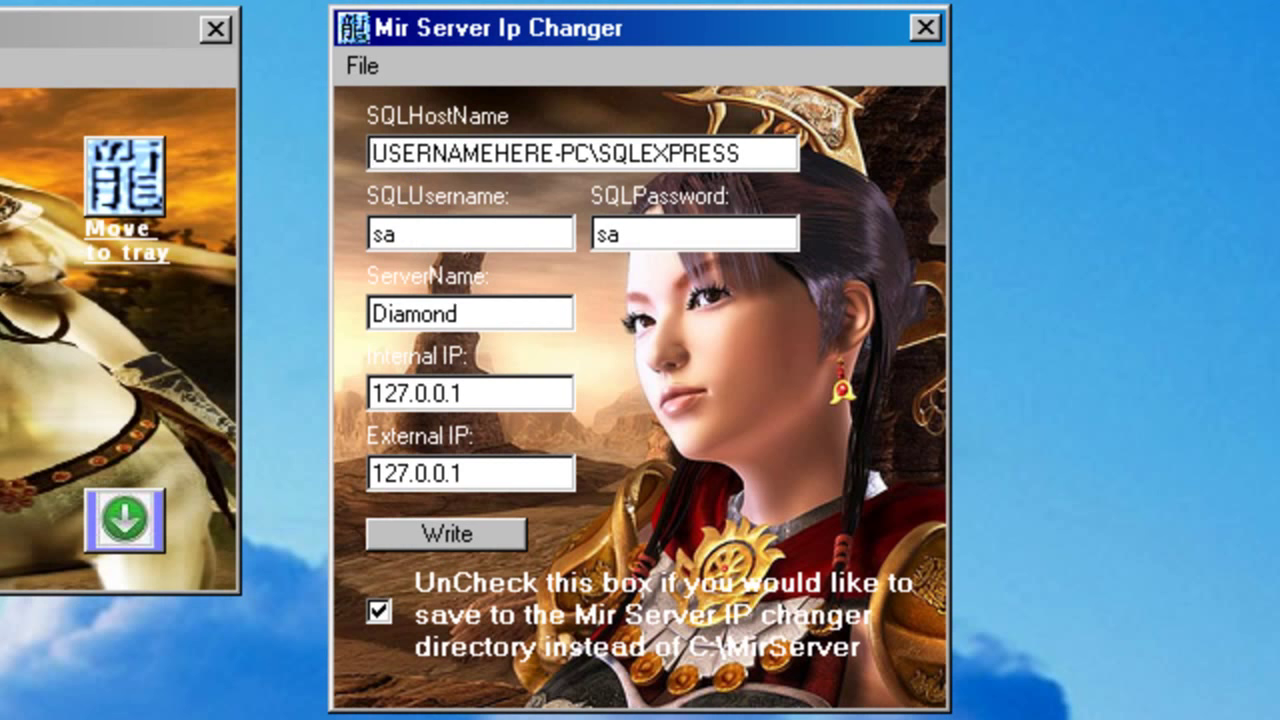
- Examine the SQL settings and server address lines in the M2Server !Setup file, then minimise the file and folder windows
left_click(59, 655)
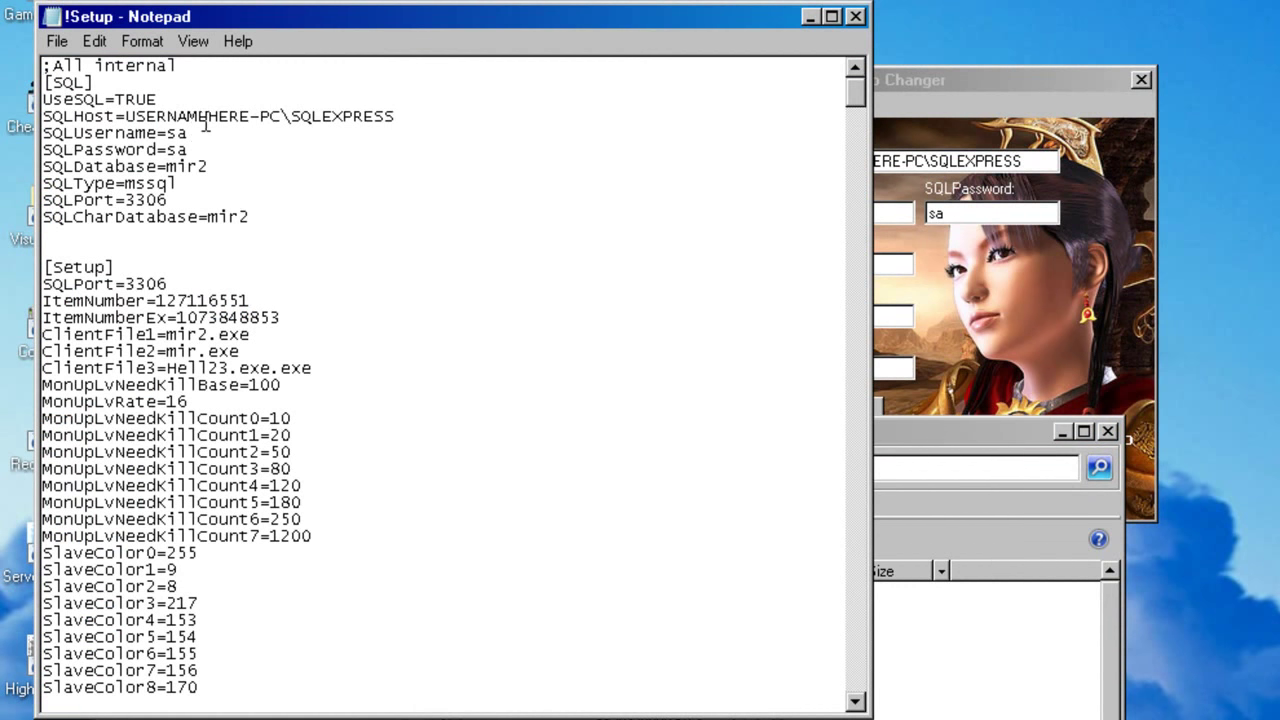
left_click_drag(251, 116, 165, 168)
left_click_drag(252, 217, 255, 302)
left_click(402, 385)
left_click_drag(857, 92, 851, 587)
left_click_drag(258, 556, 133, 558)
left_click_drag(215, 586, 112, 588)
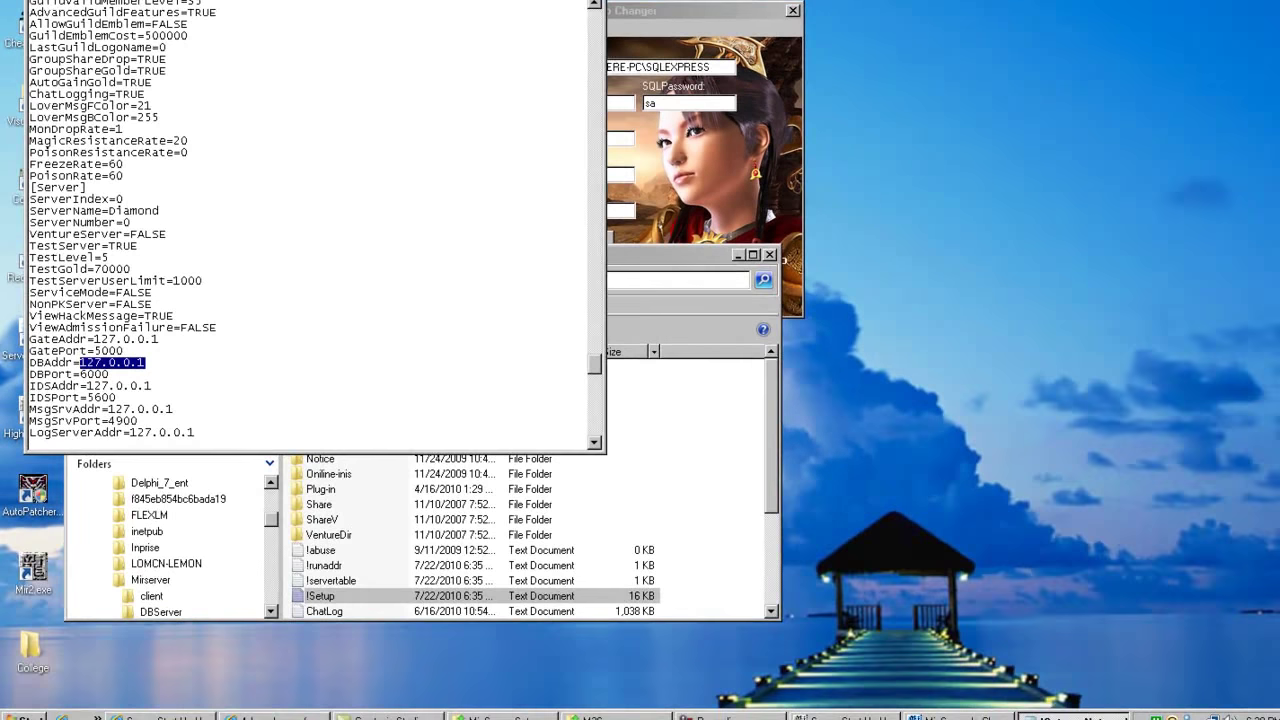
left_click(547, 2)
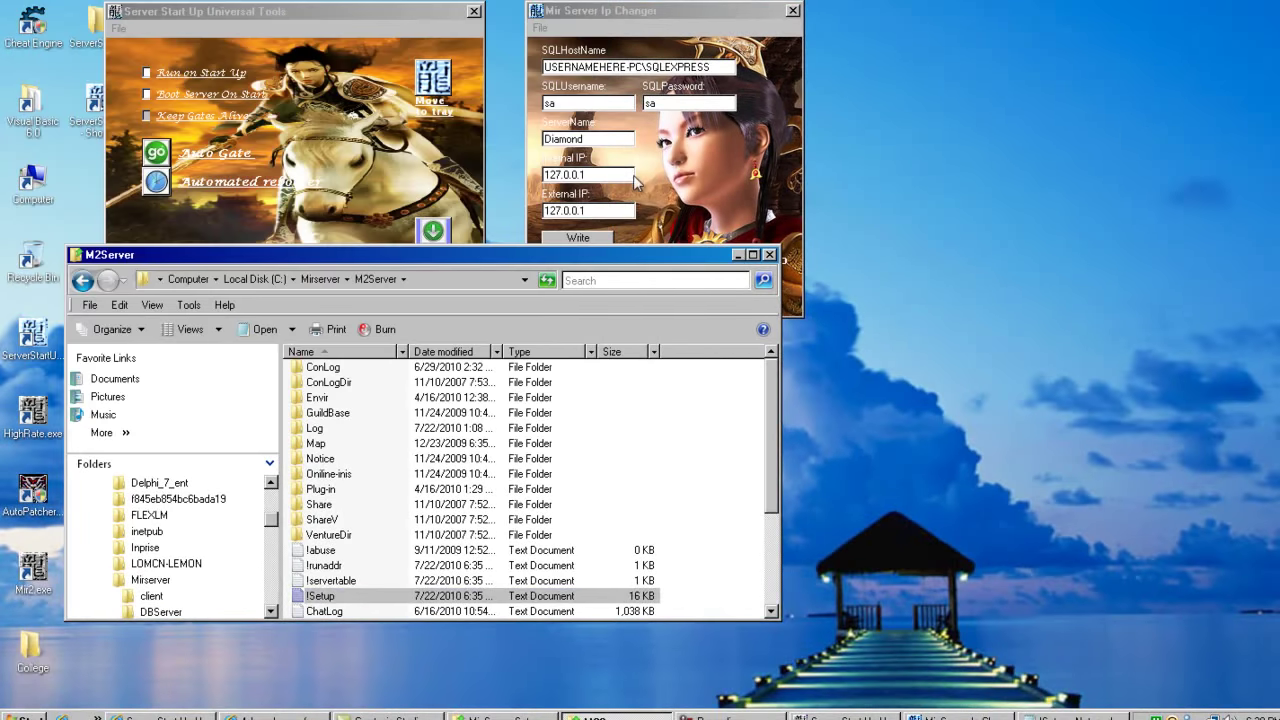
left_click(738, 254)
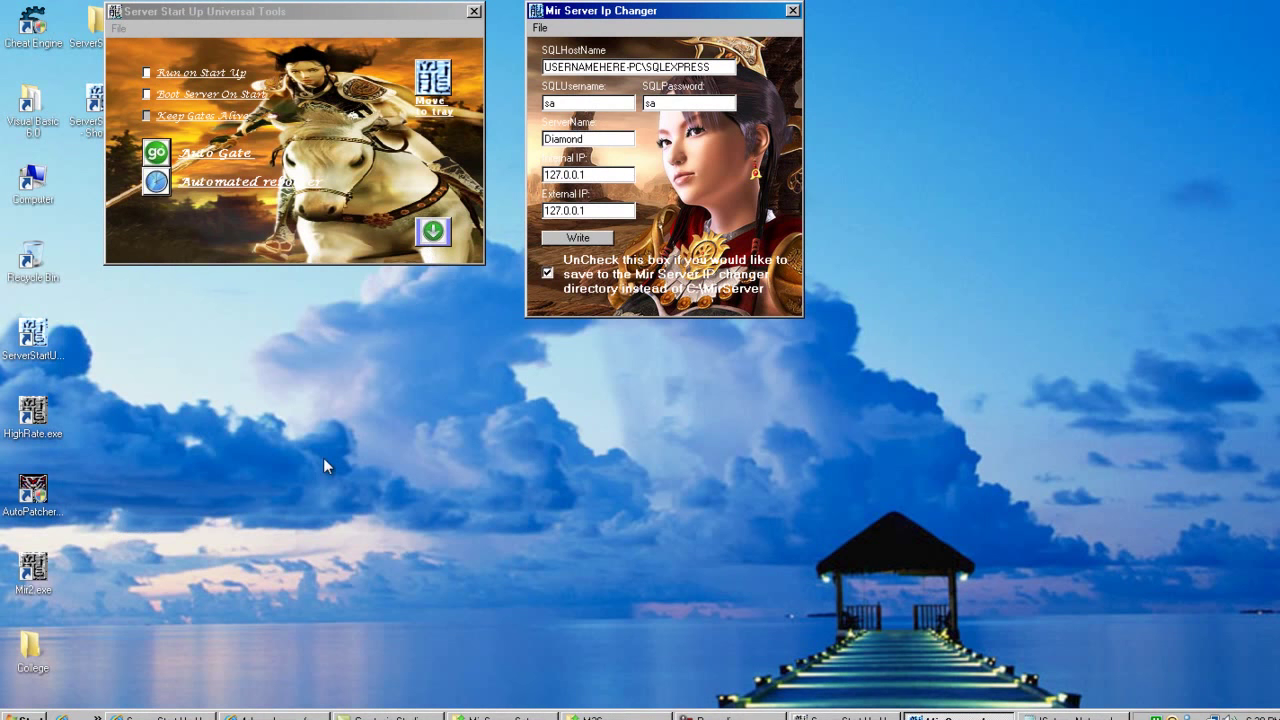
- Replace the USERNAMEHERE part of SQLHostName with the computer's user name, keeping -PC\SQLEXPRESS
left_click_drag(627, 67, 528, 71)
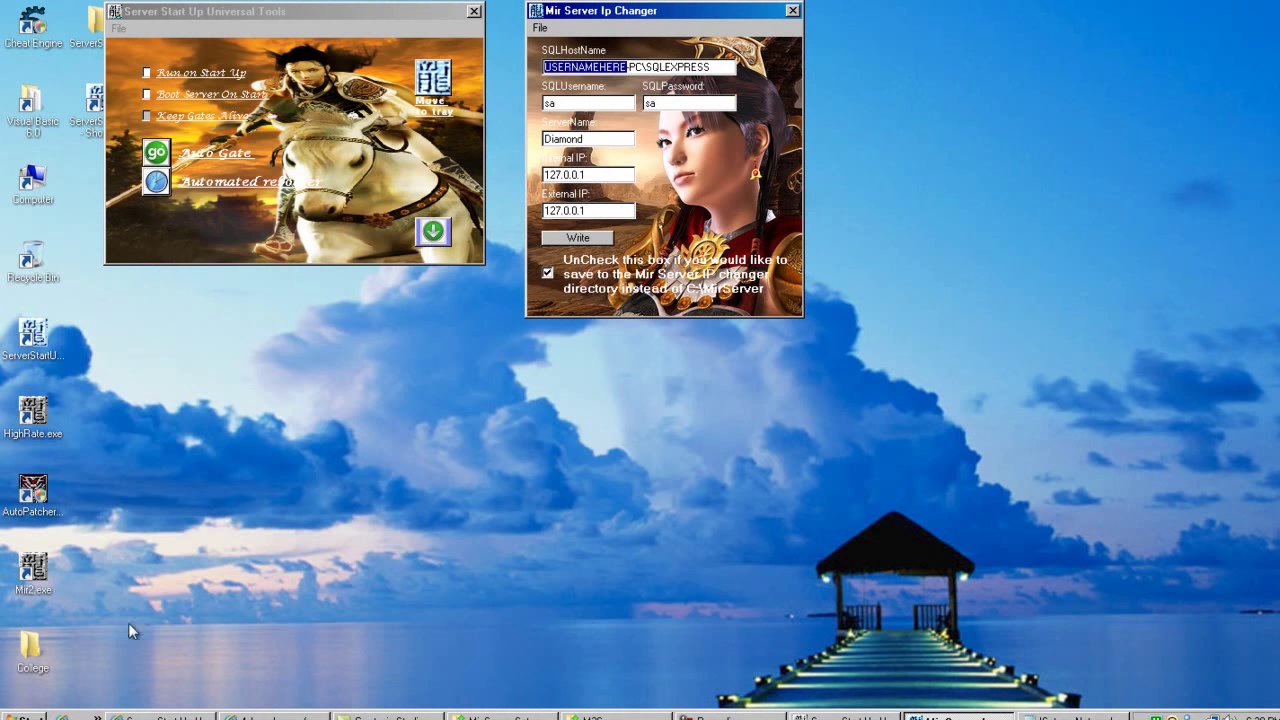
left_click(22, 717)
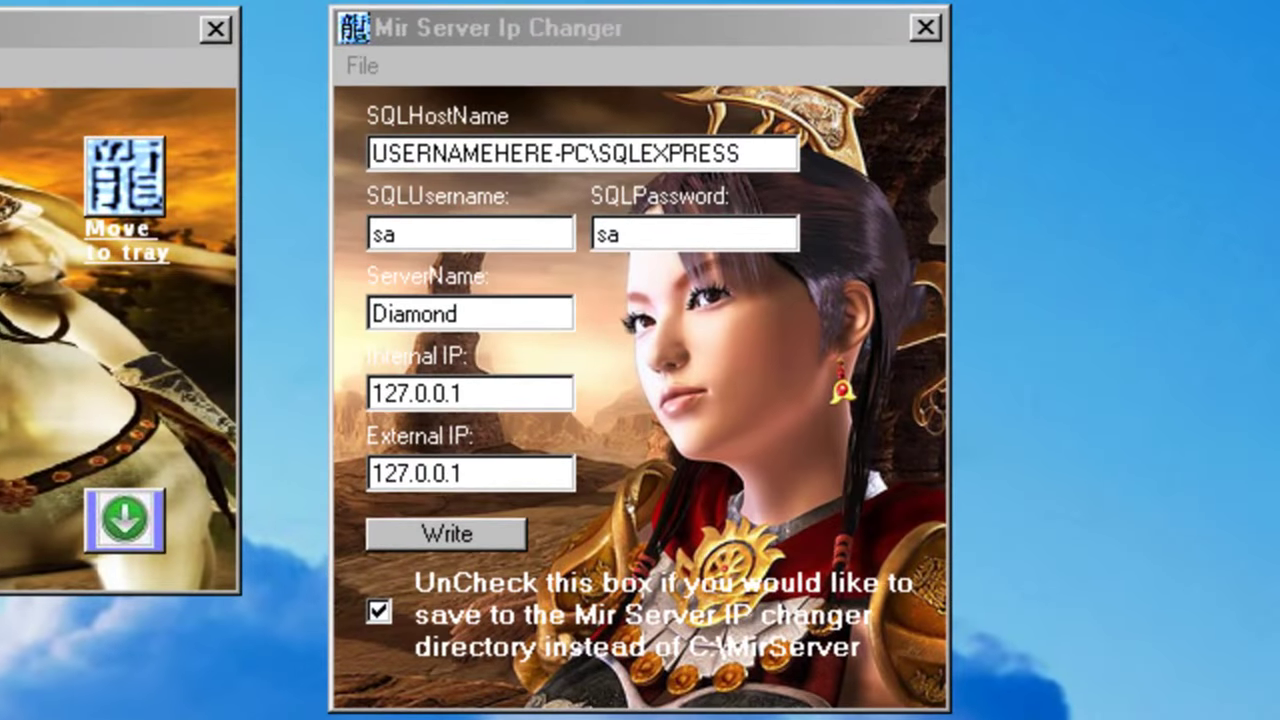
left_click_drag(549, 140, 253, 167)
type("James")
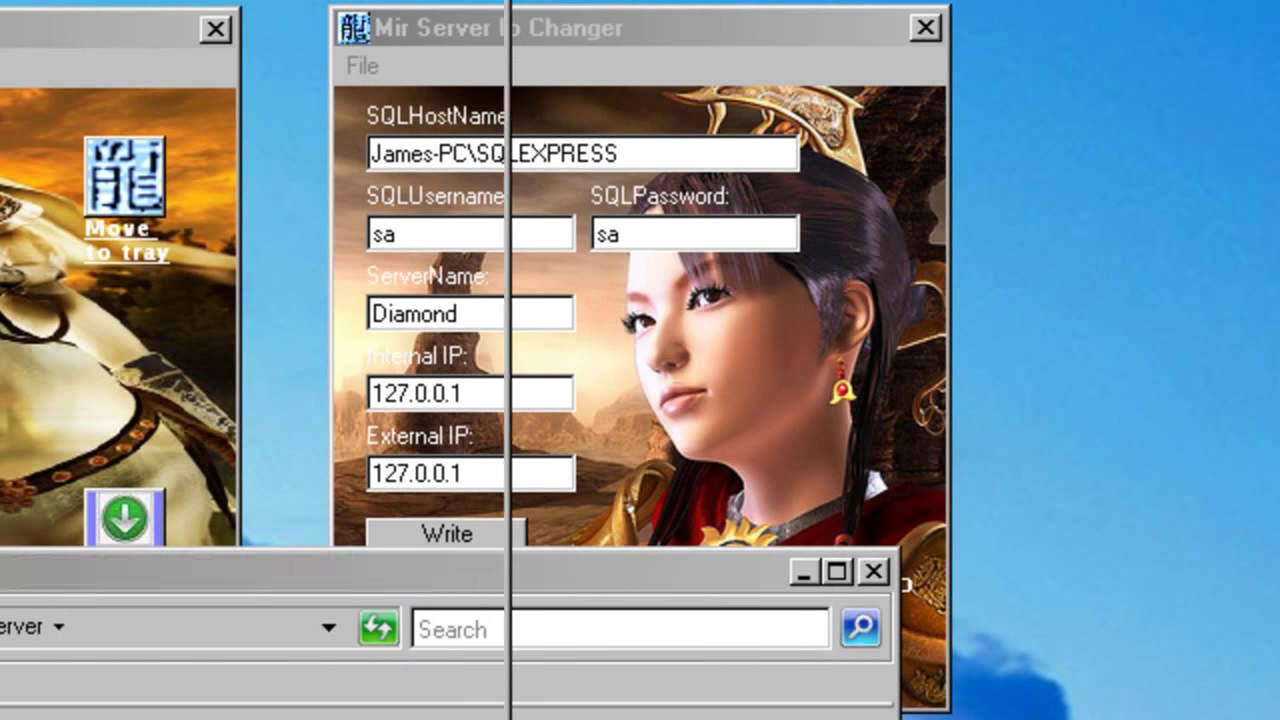
- Review the SQL username, SQL password and Internal IP fields in the Mir Server Ip Changer
scroll(413, 67, "up", 10)
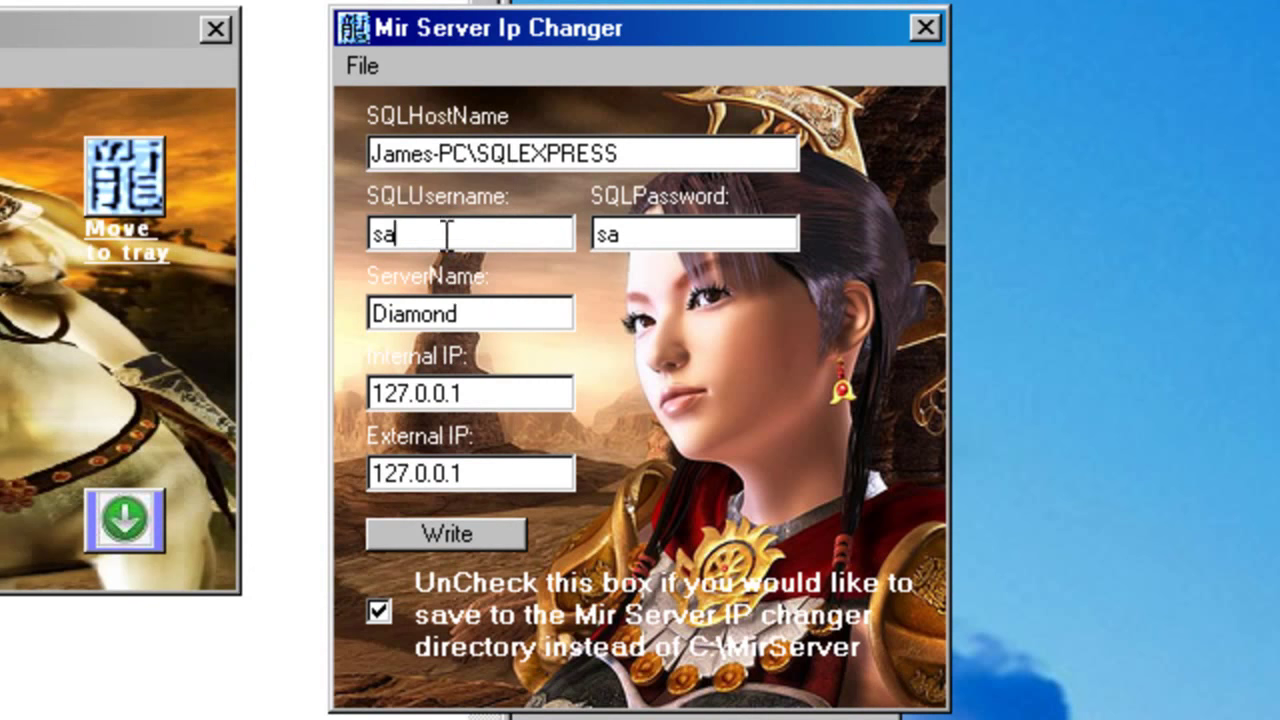
left_click_drag(449, 234, 360, 235)
left_click_drag(687, 249, 521, 235)
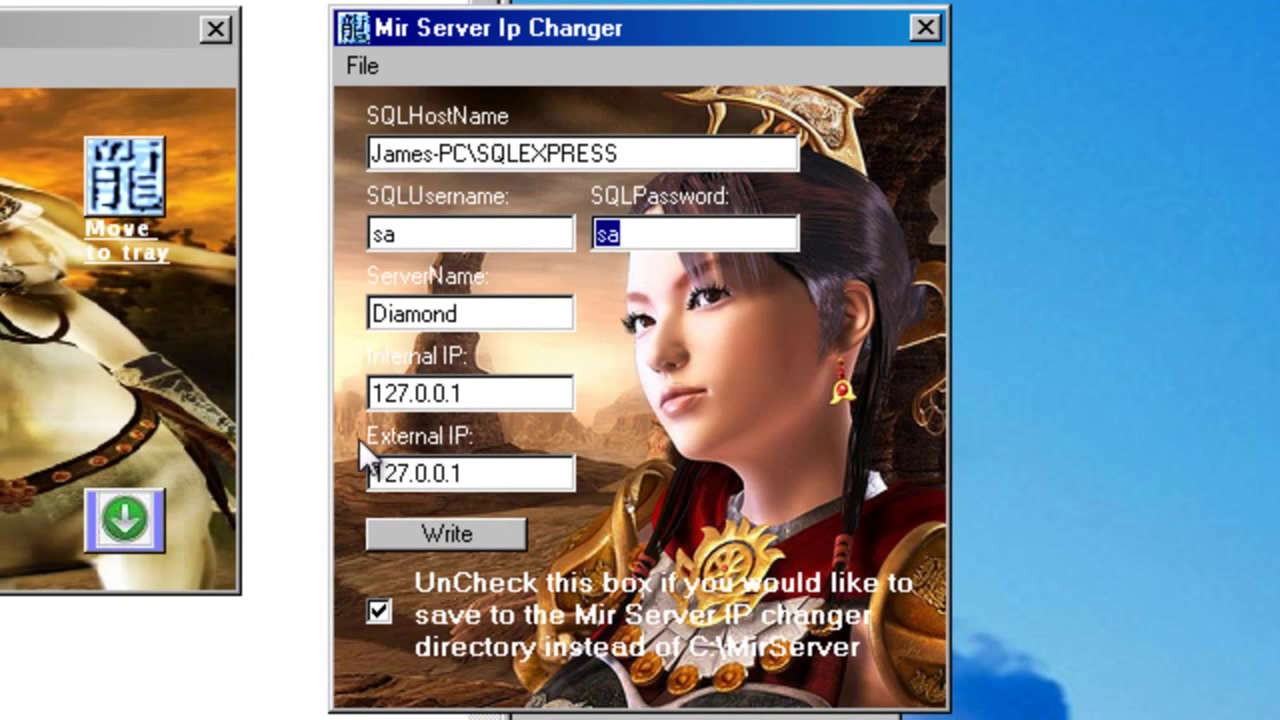
left_click_drag(474, 394, 340, 400)
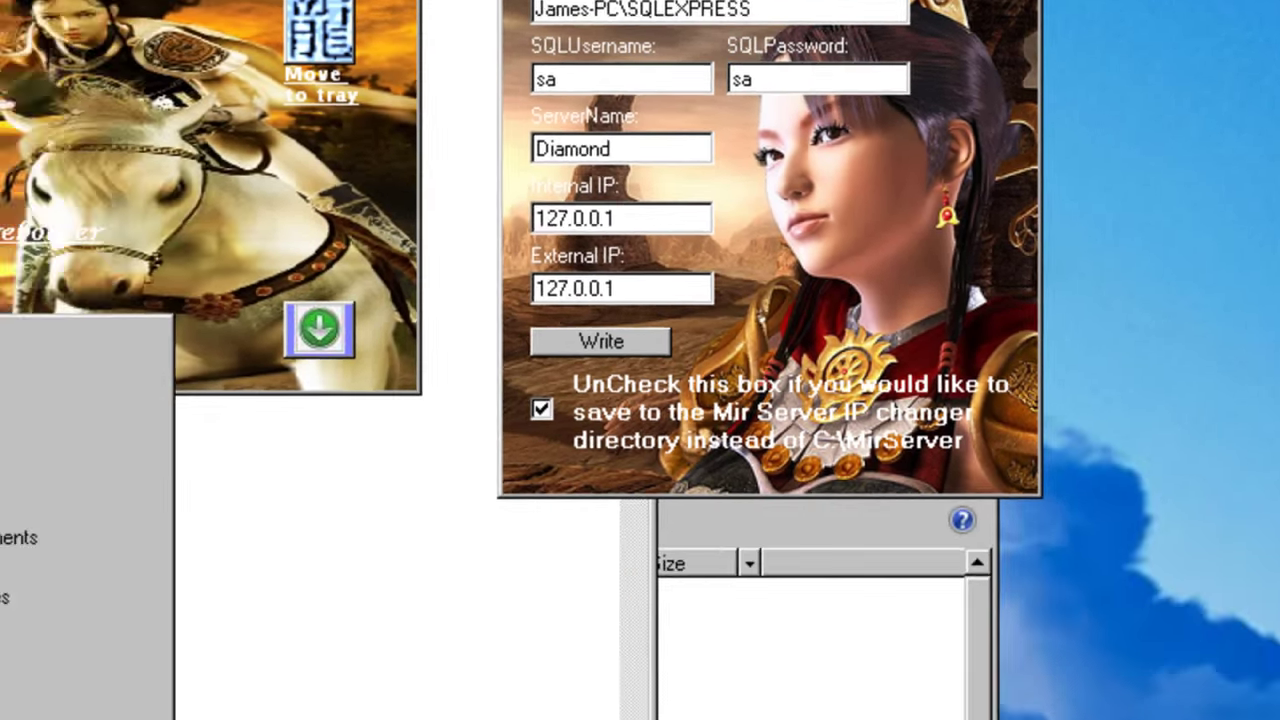
- Open a Command Prompt window by running cmd from the Windows search
key("super")
type("r")
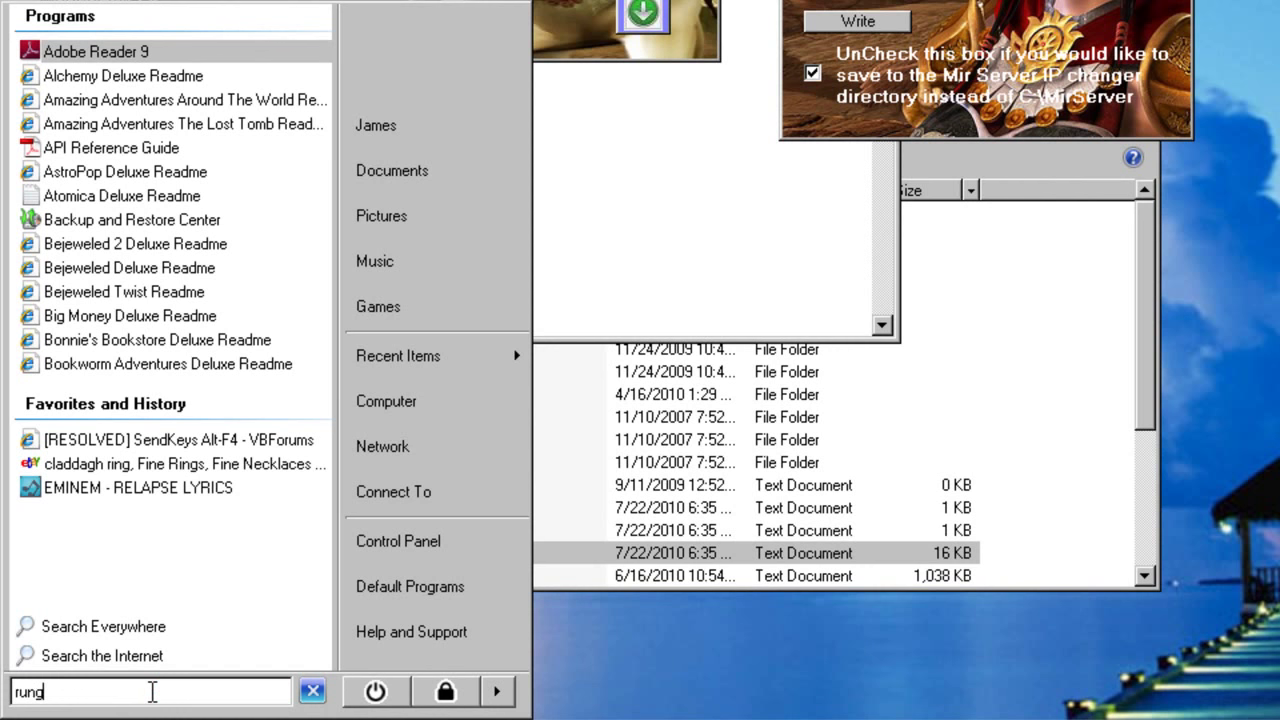
type("ung")
key("BackSpace")
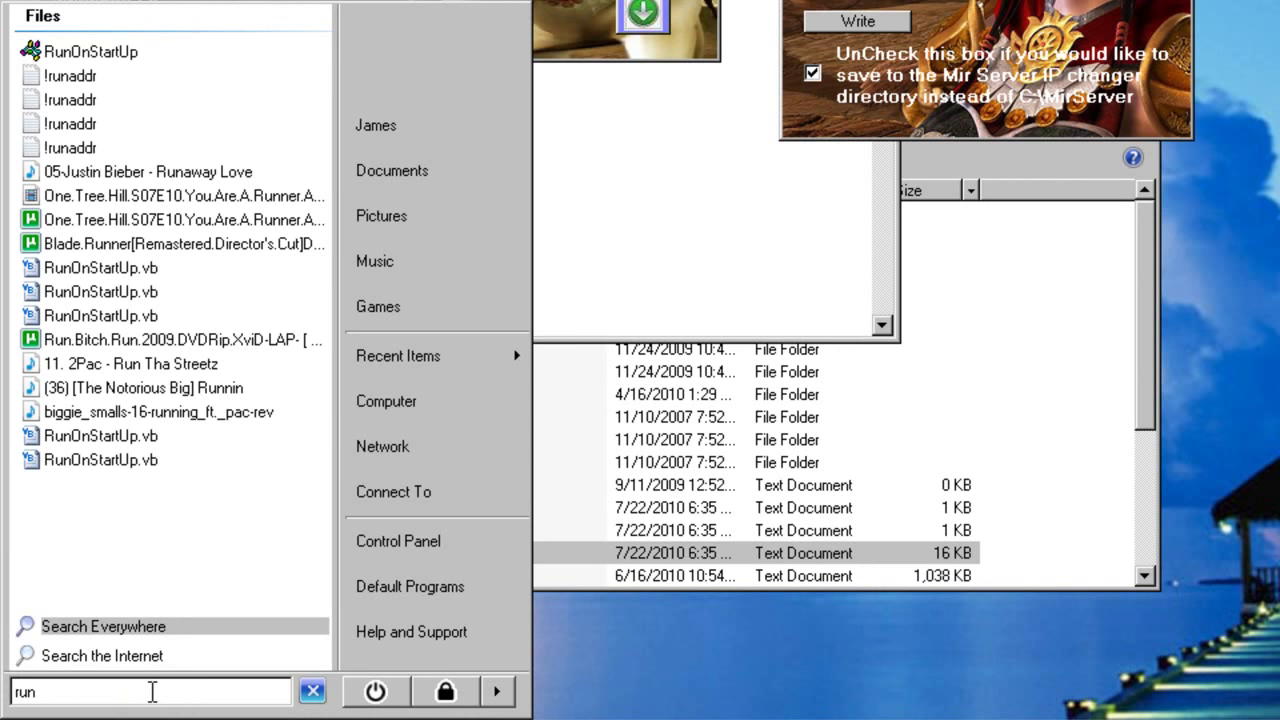
key("BackSpace")
key("BackSpace")
key("BackSpace")
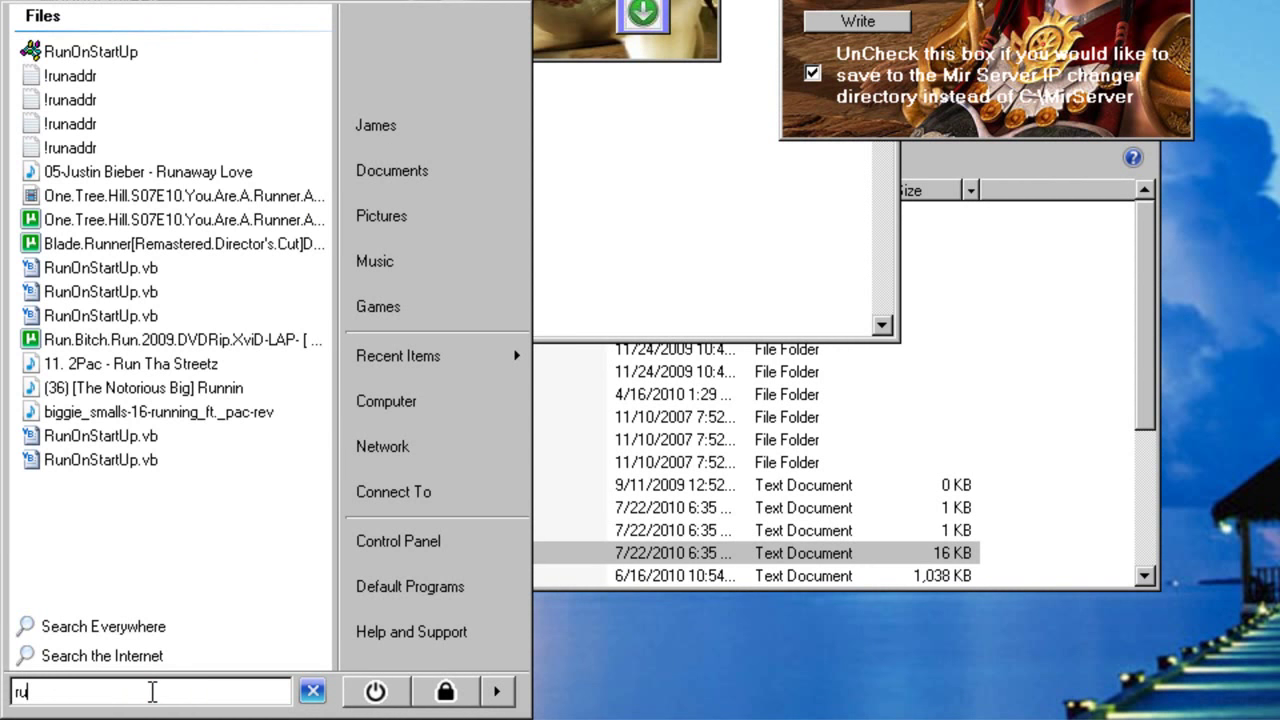
type("cmd")
key("Return")
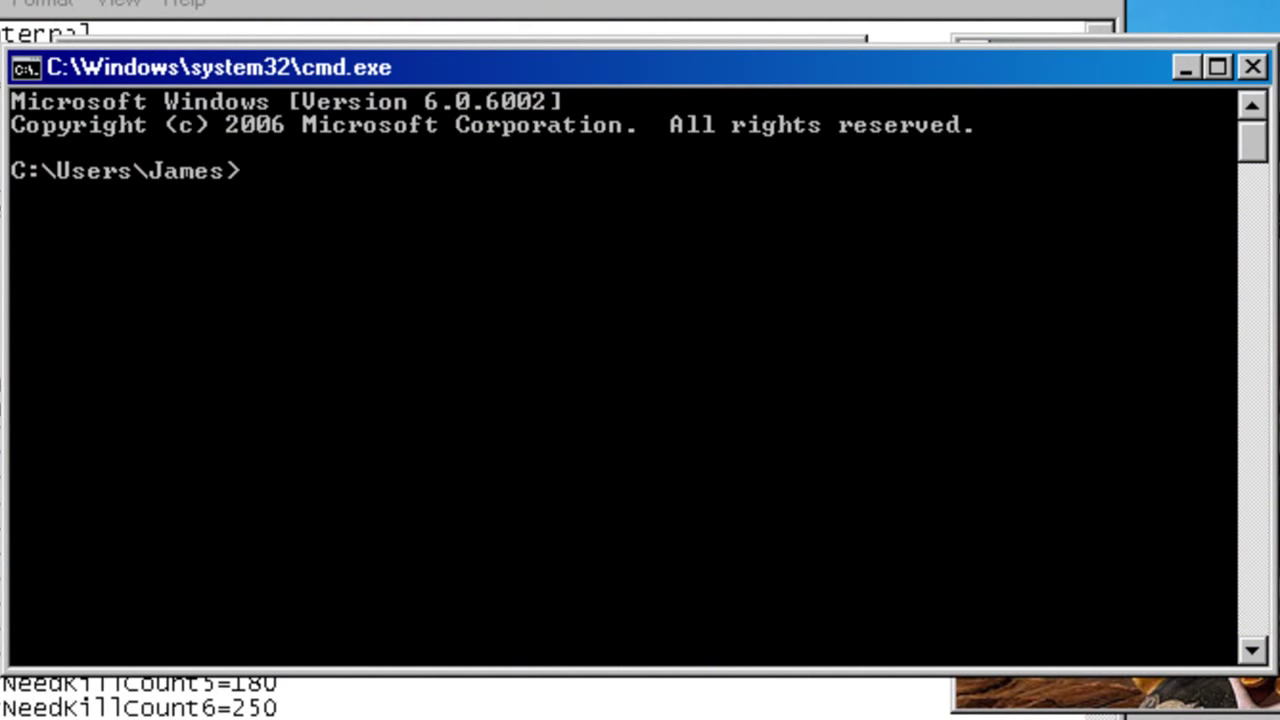
- Run ipconfig to look up the computer's internal IP address
type("ipconfi")
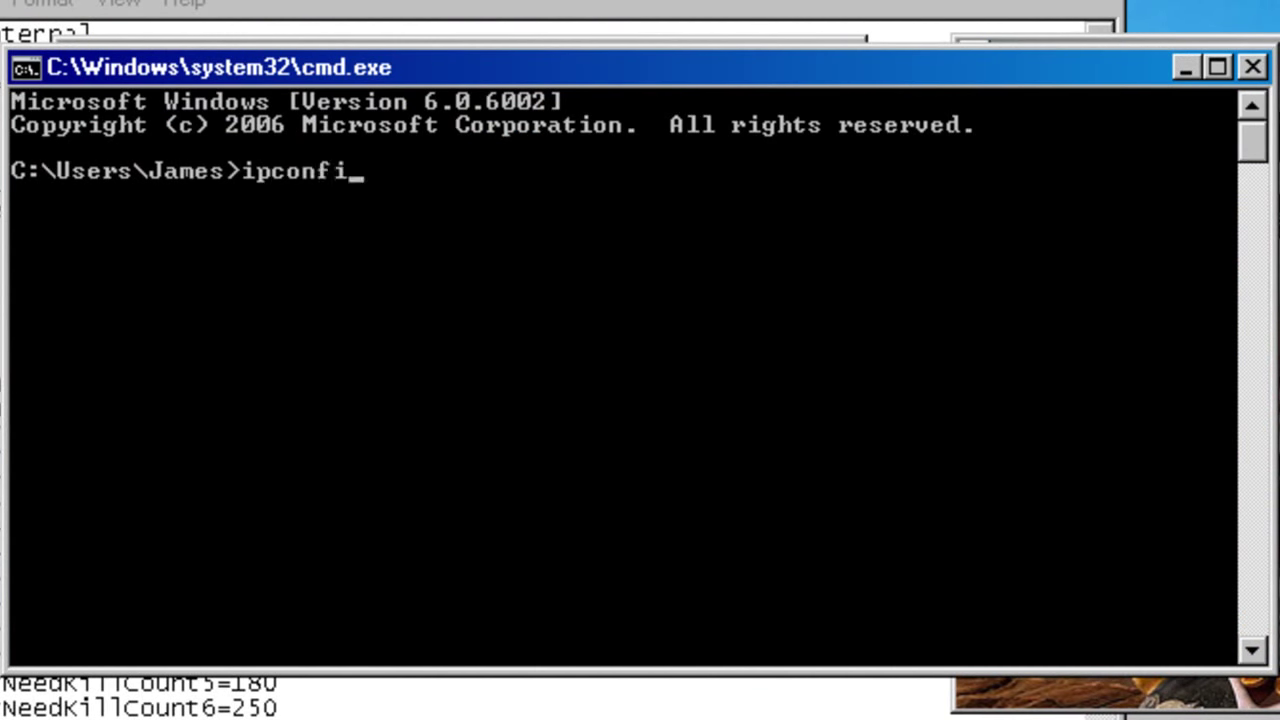
type("g")
key("Return")
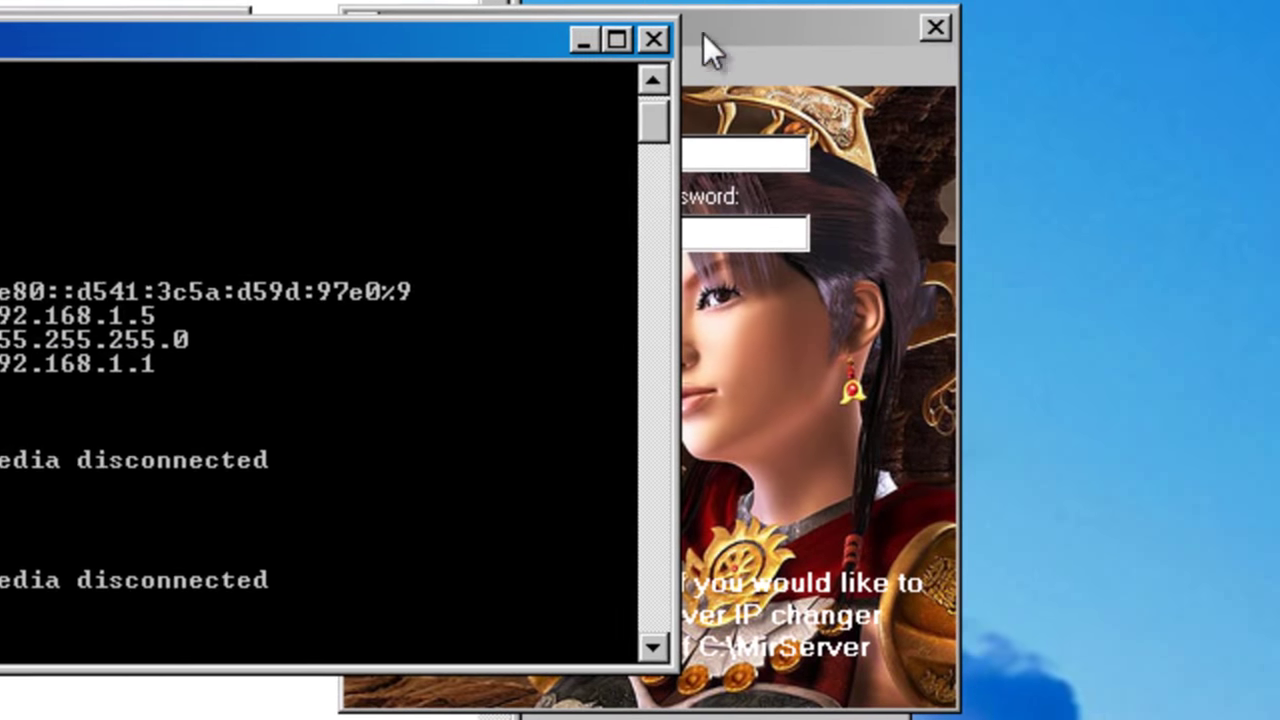
- Return to the Mir Server Ip Changer and set the Internal IP to 192.168.1.5
left_click(703, 33)
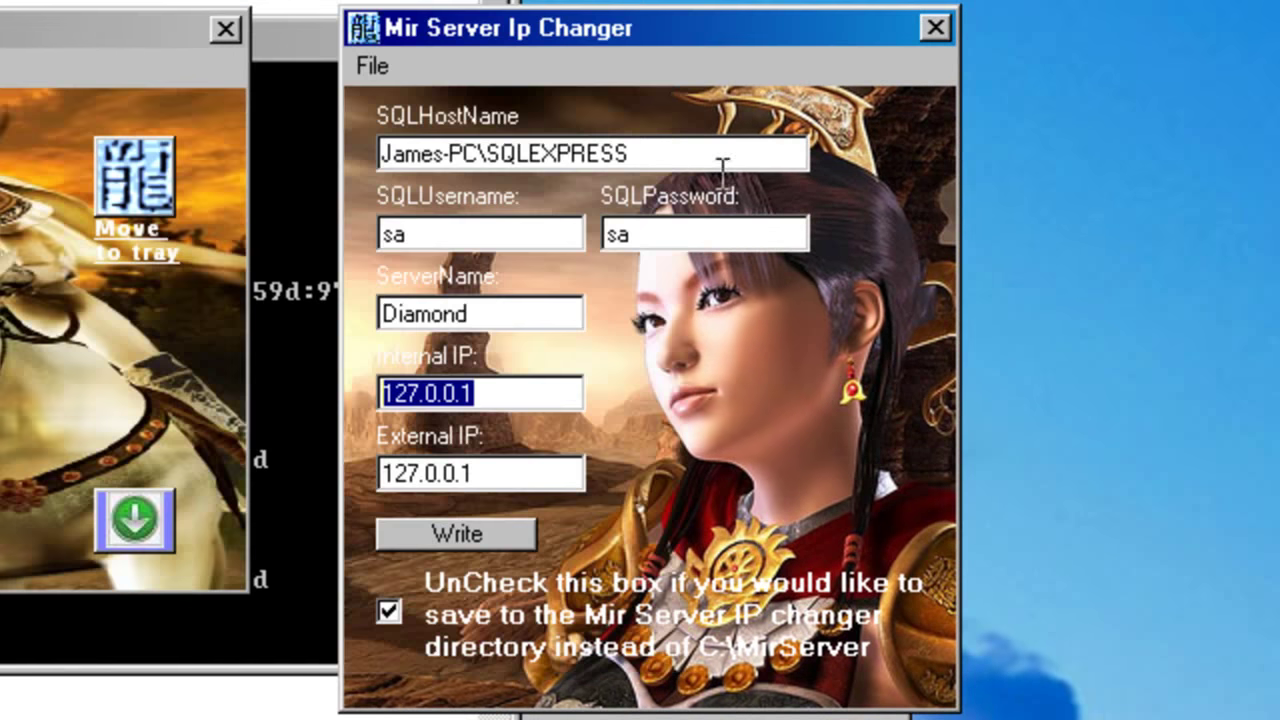
left_click(515, 393)
left_click_drag(515, 393, 341, 389)
type("192")
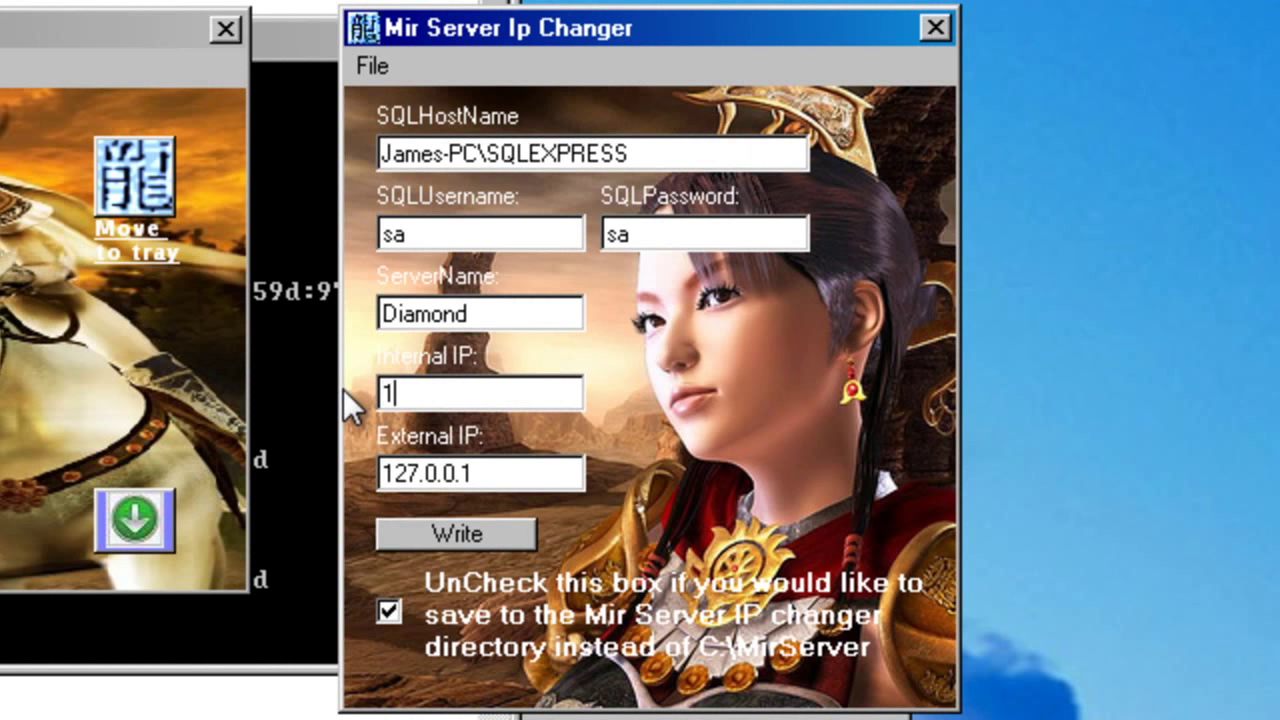
type(".168.1.5")
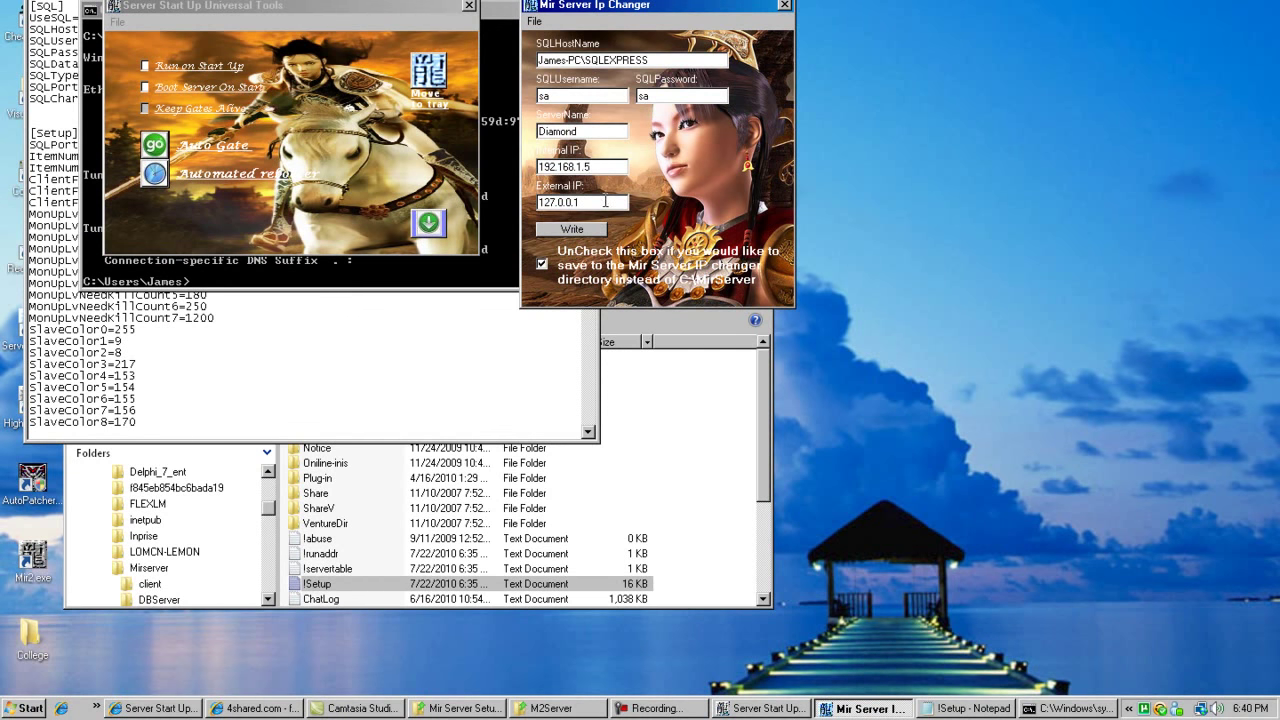
key("Tab")
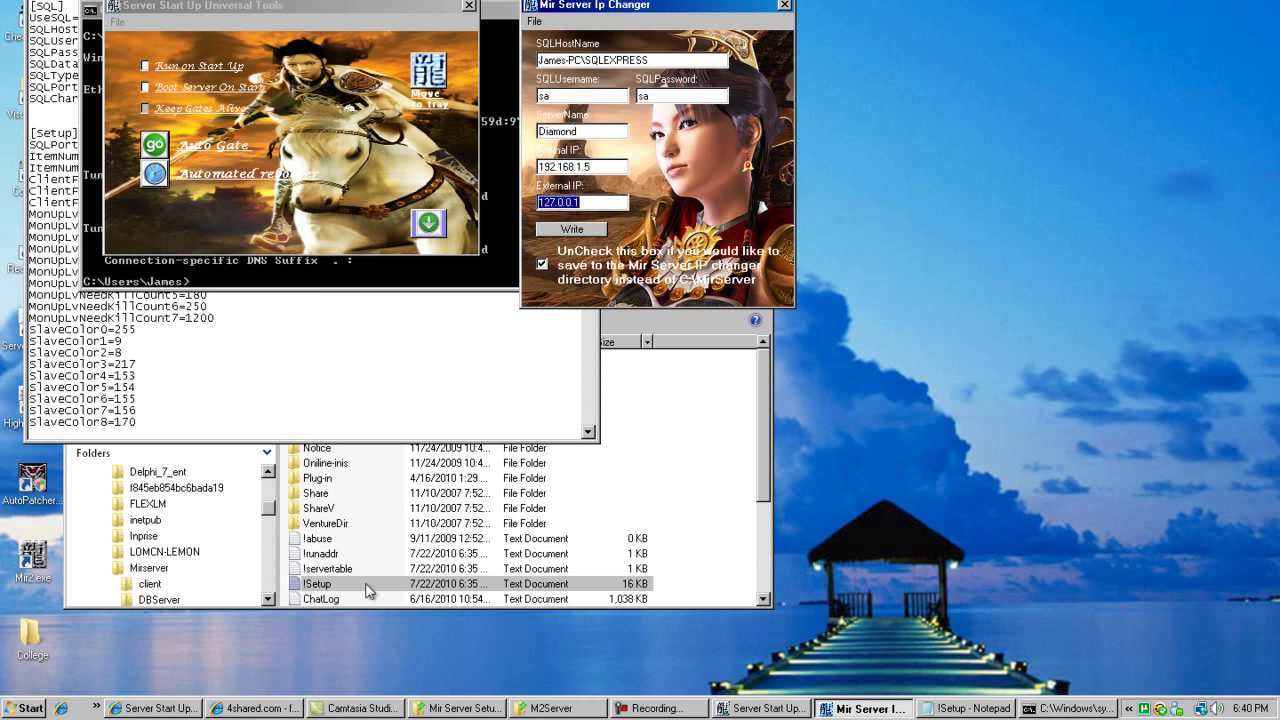
- Search Google for "what is my ip" in Internet Explorer and open the WhatIsMyIP.com result
left_click(24, 710)
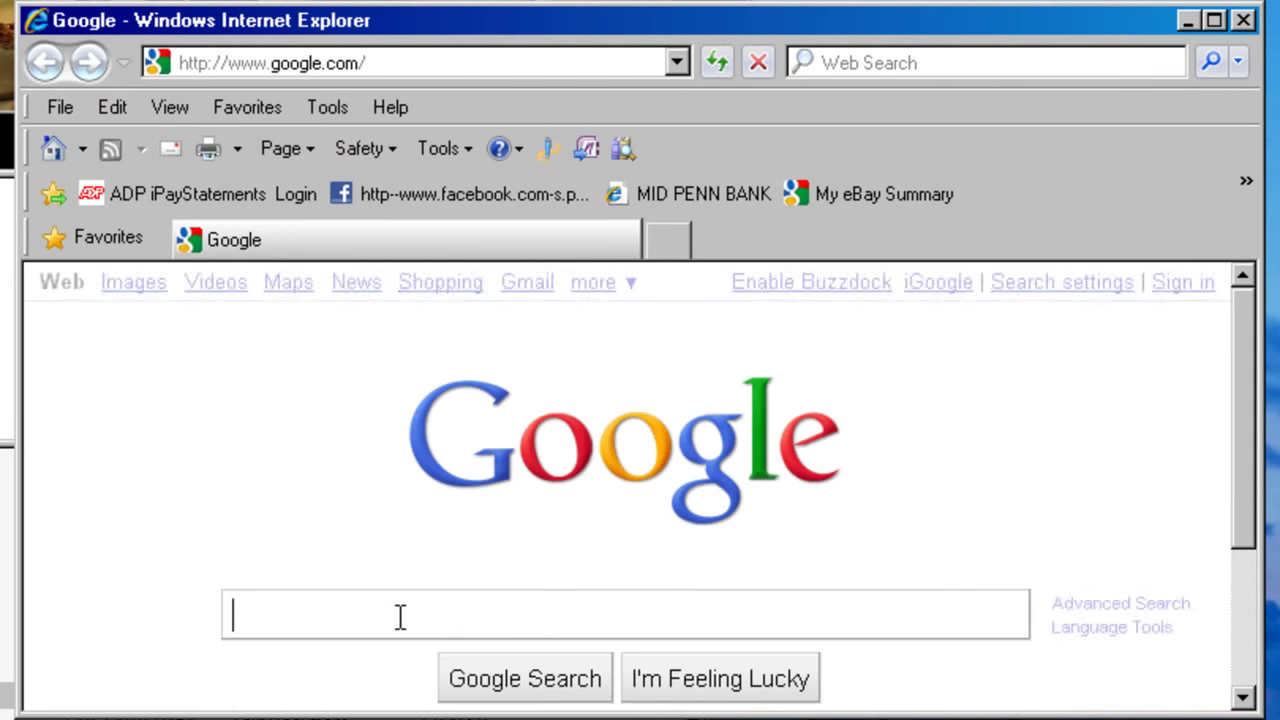
type("what is my ip")
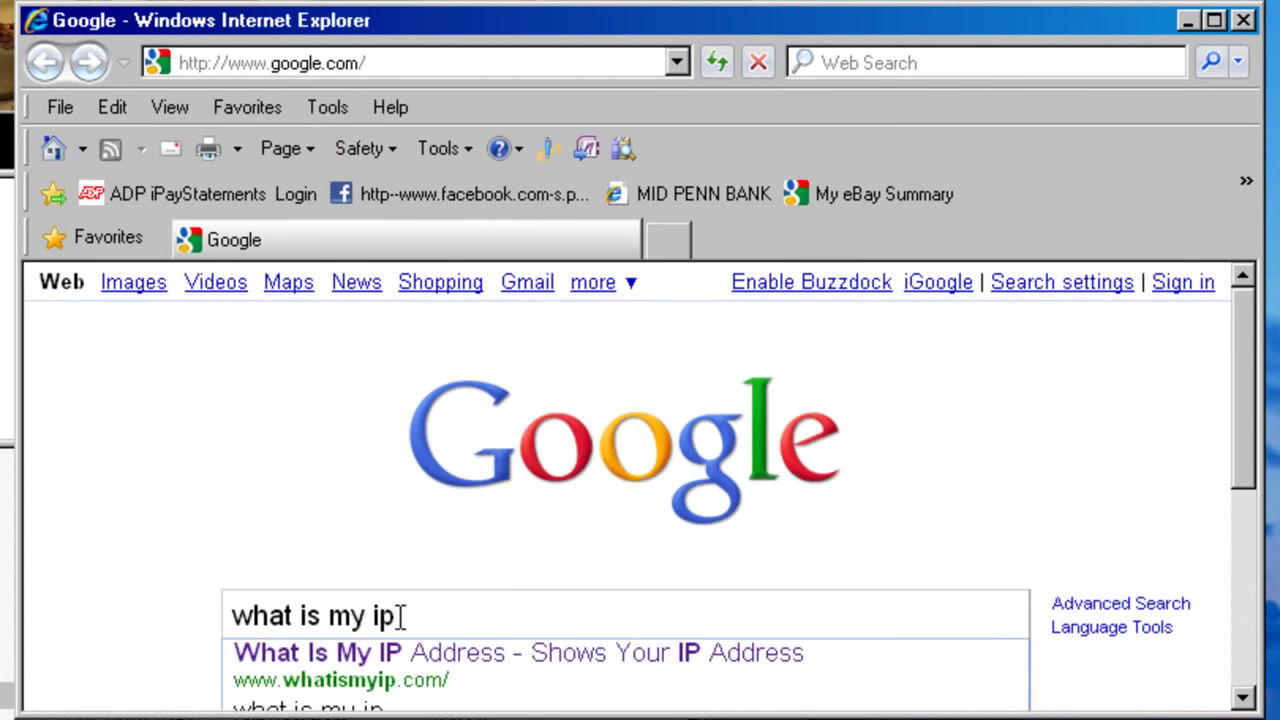
key("Return")
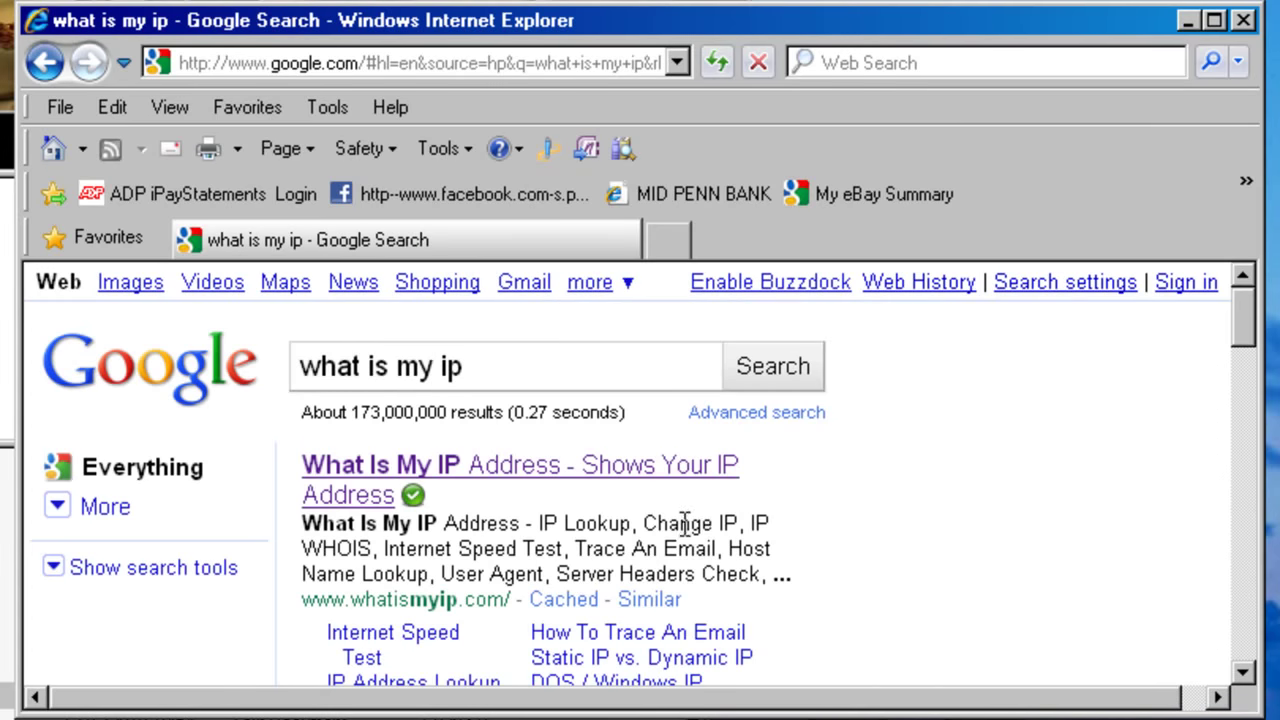
left_click(579, 468)
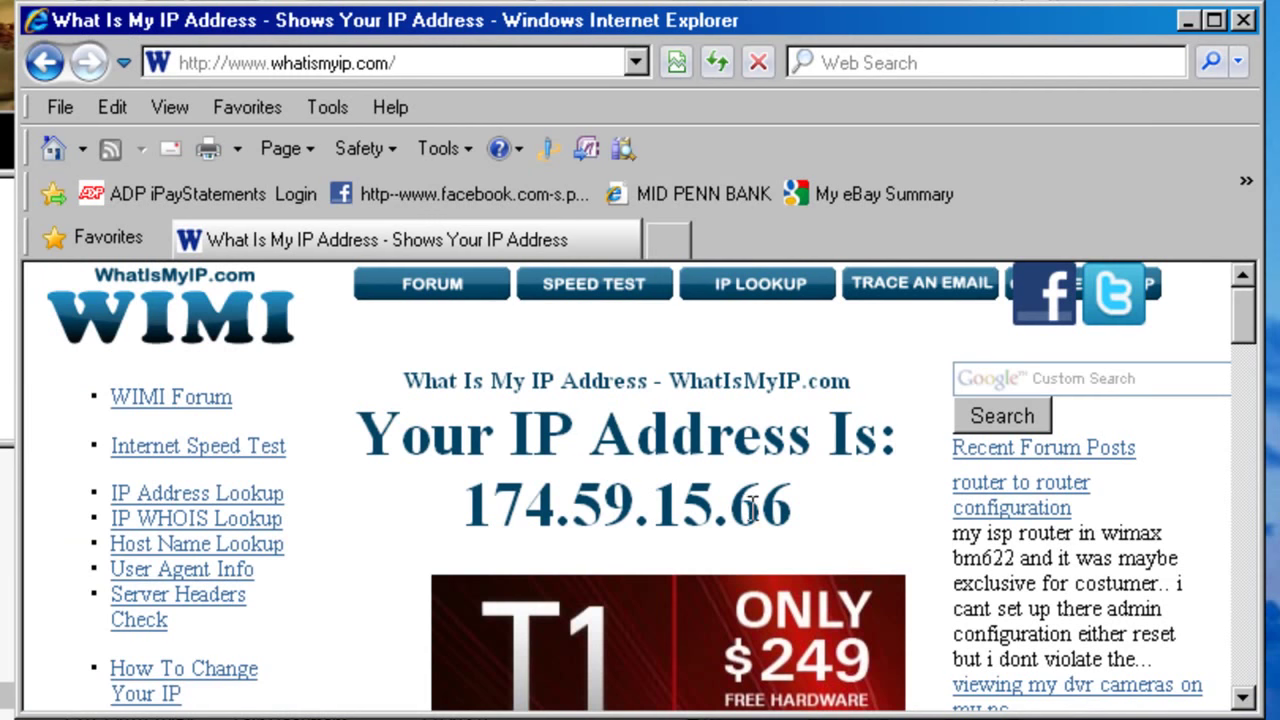
- Copy the public IP address from WhatIsMyIP.com and paste it into the Ip Changer's External IP field
left_click_drag(795, 505, 497, 508)
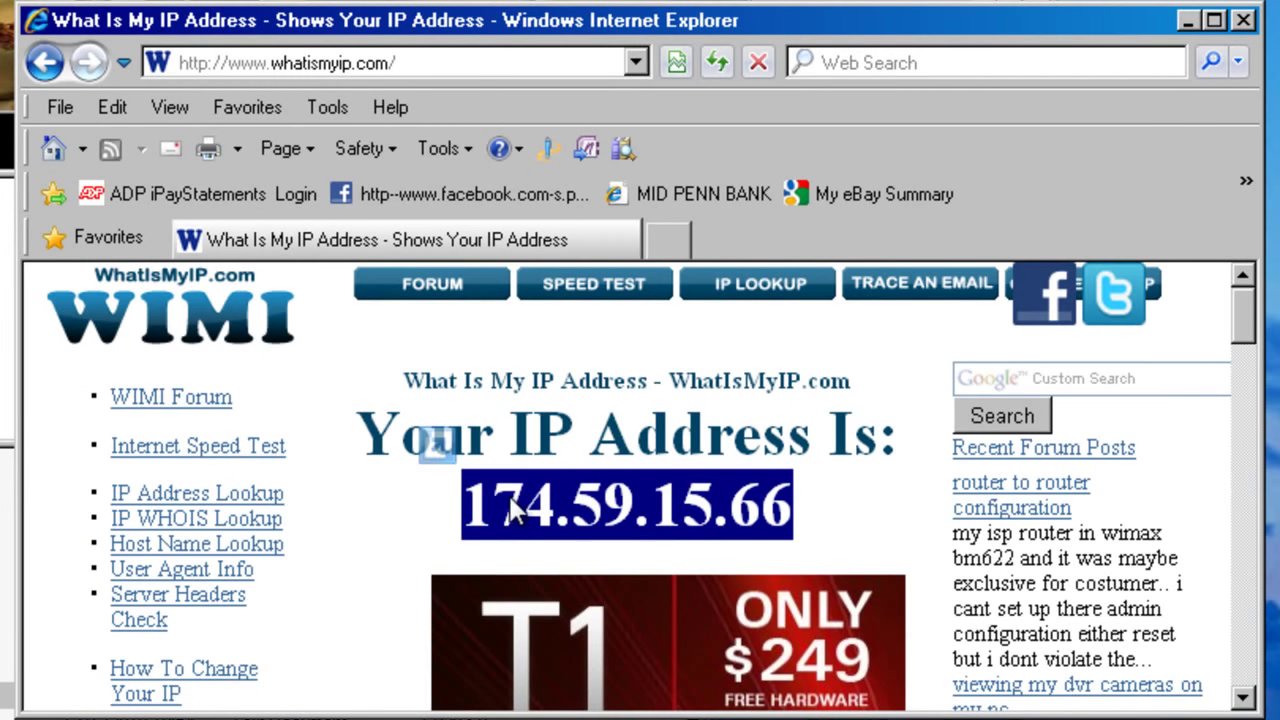
right_click(512, 510)
left_click(627, 66)
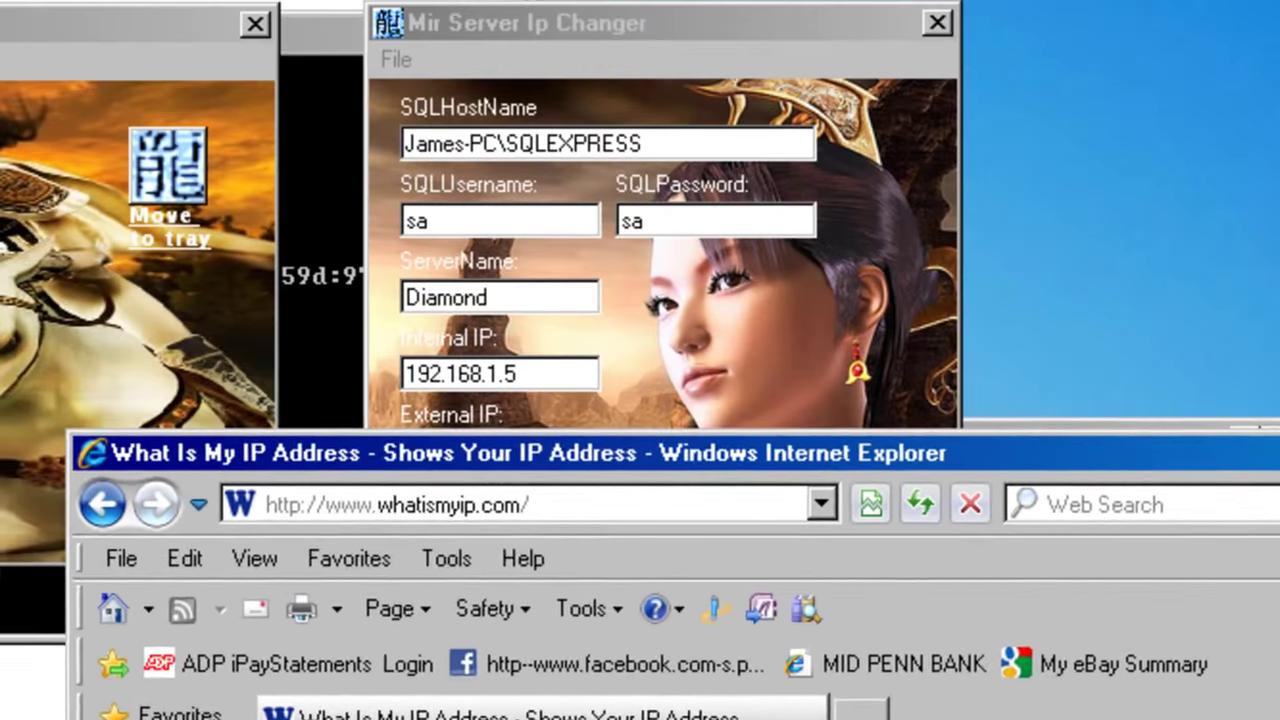
left_click(718, 708)
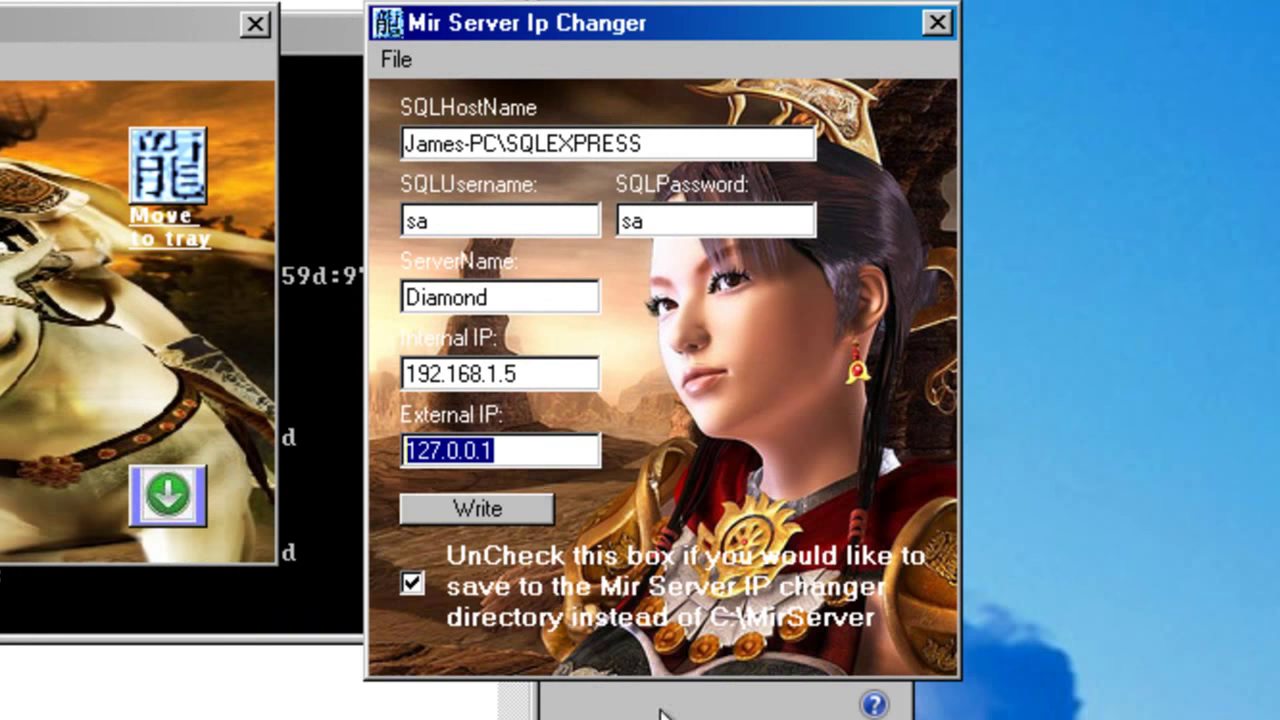
left_click(481, 582)
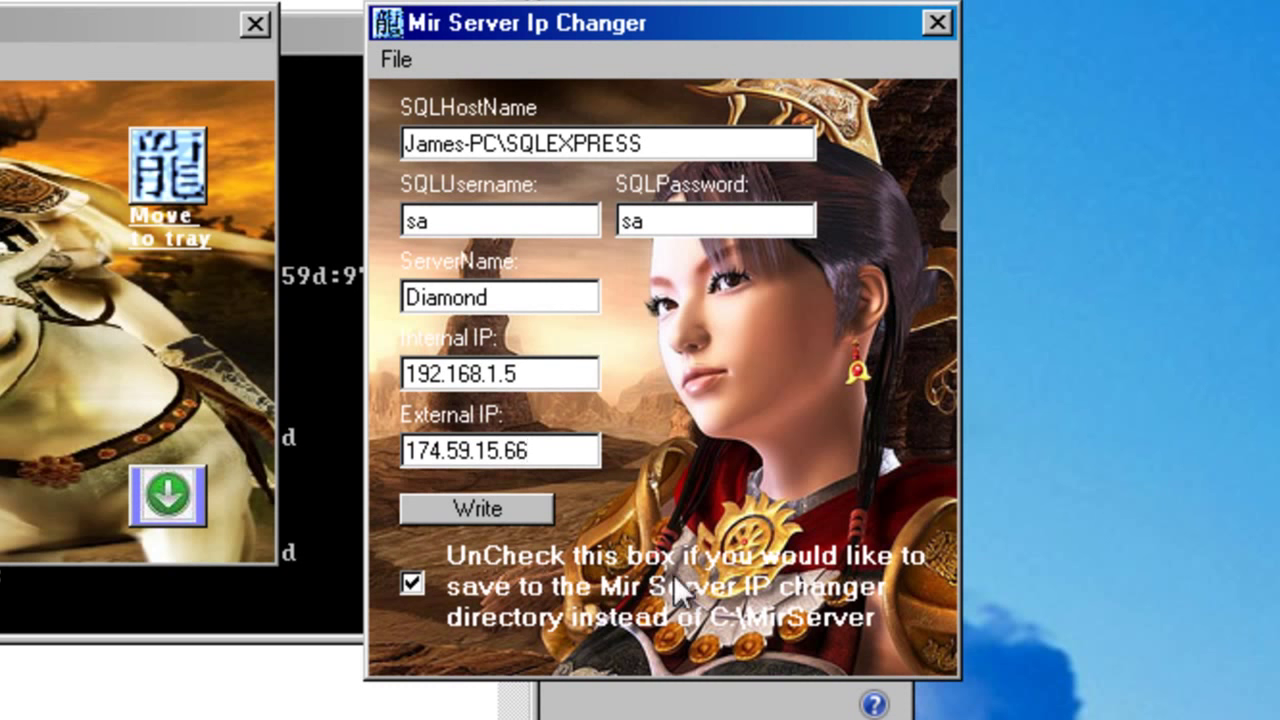
- Close the outdated !Setup file and write the configured settings to C:\MirServer
mouse_move(885, 632)
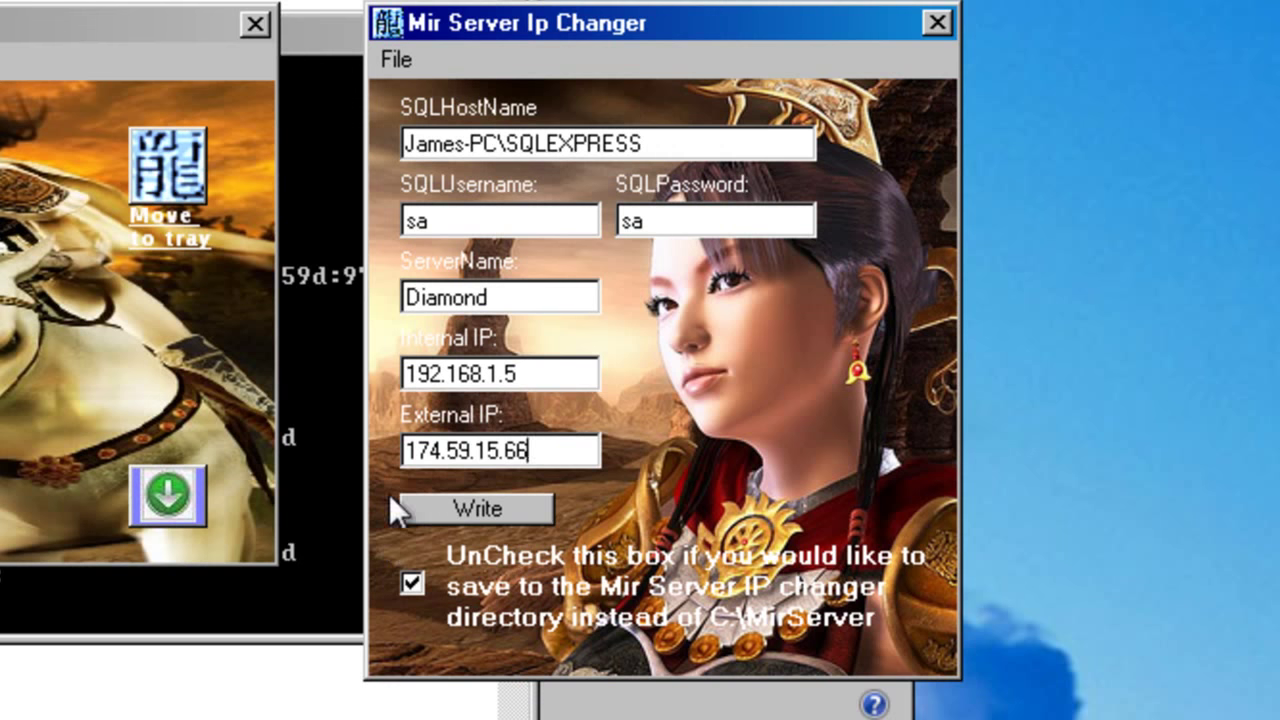
left_click(444, 505)
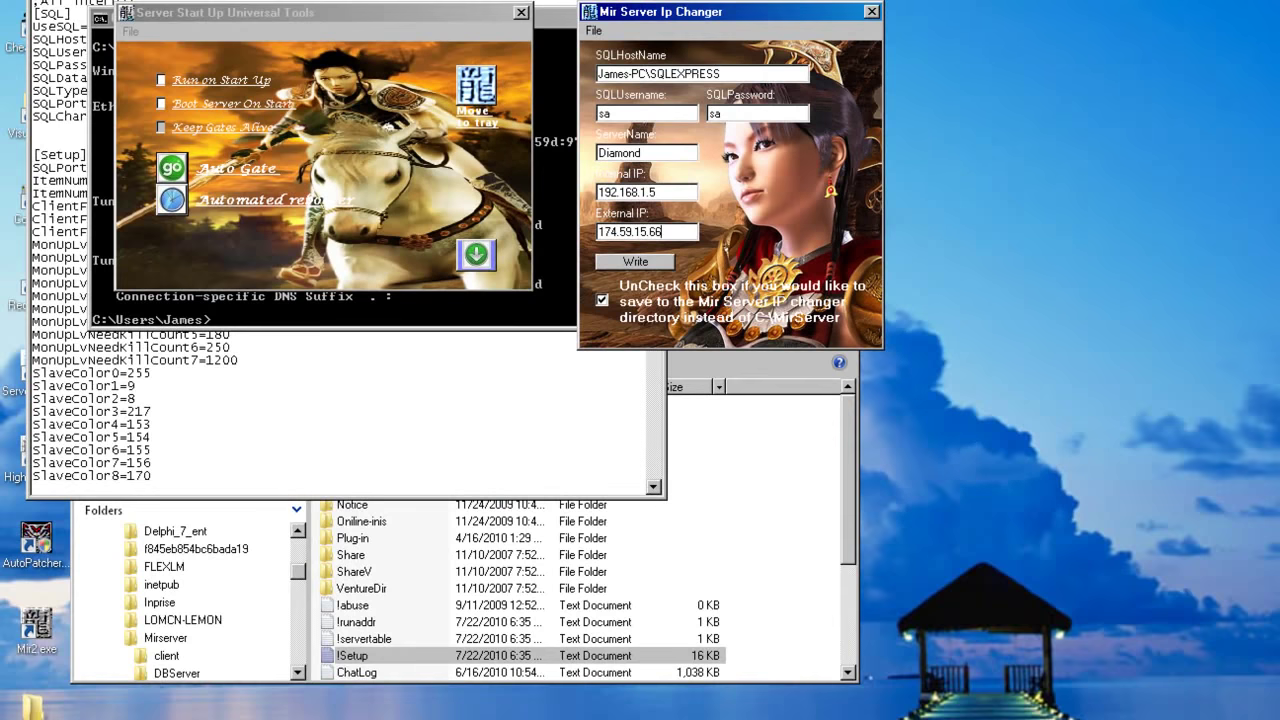
key("alt+F4")
left_click(633, 264)
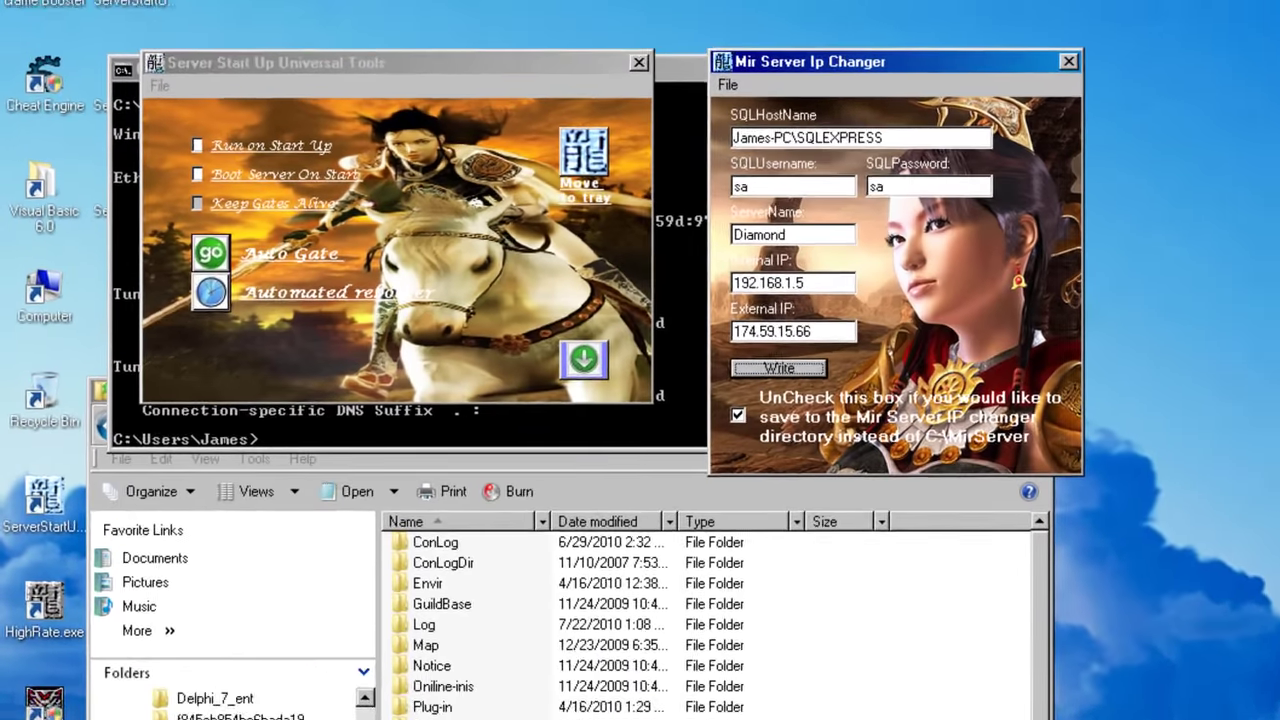
- Reopen !Setup and check the SQLHost, SQLUsername, SQLPassword and GateAddr entries
double_click(381, 656)
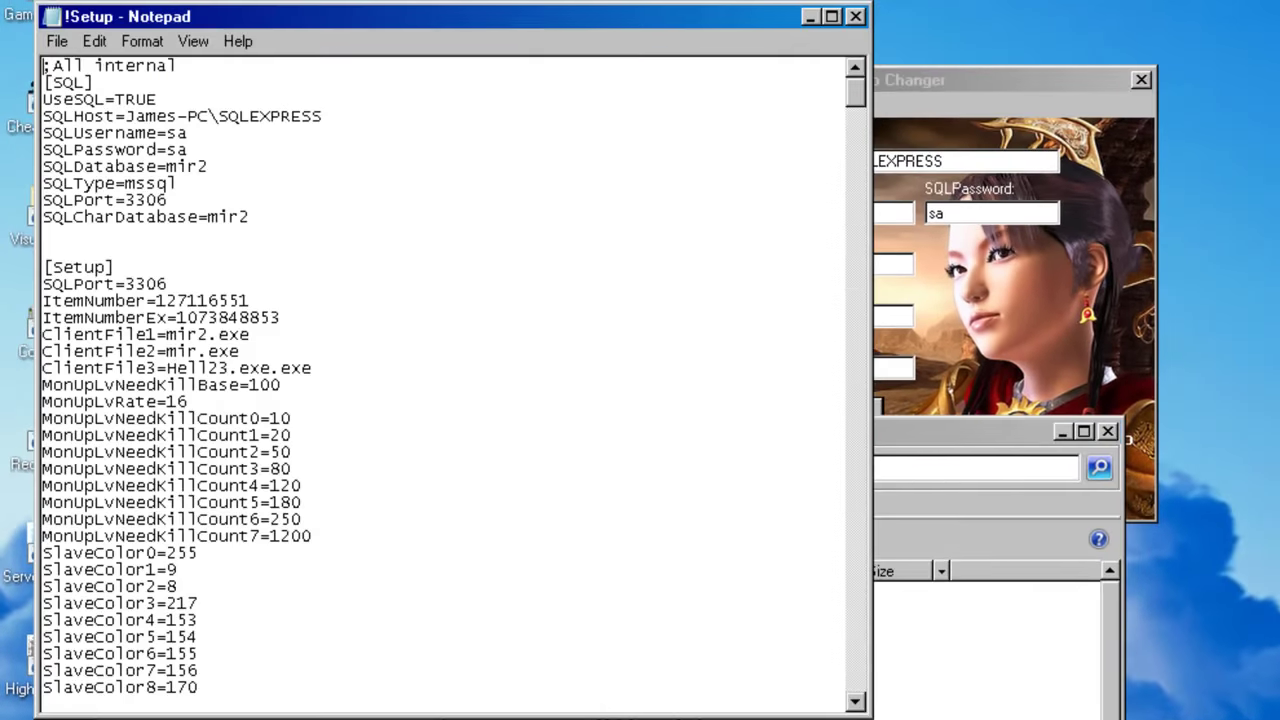
left_click(172, 116)
left_click_drag(172, 116, 126, 112)
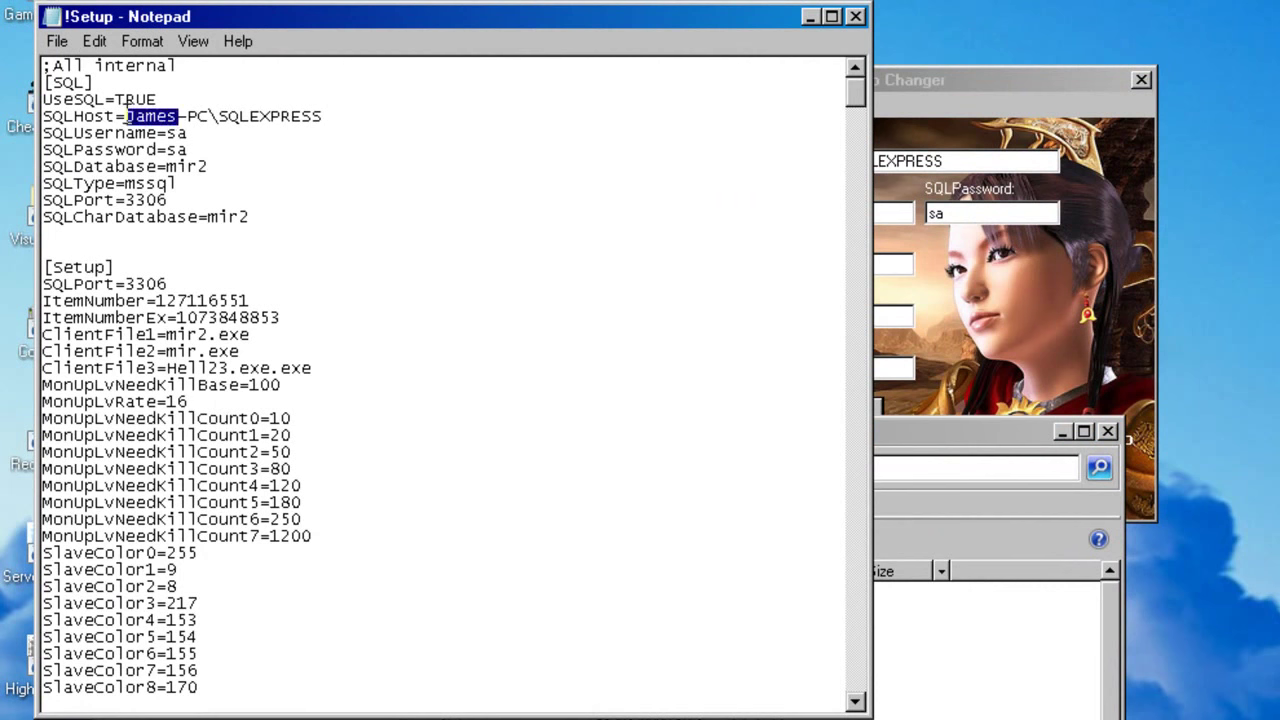
double_click(172, 135)
left_click_drag(187, 150, 158, 150)
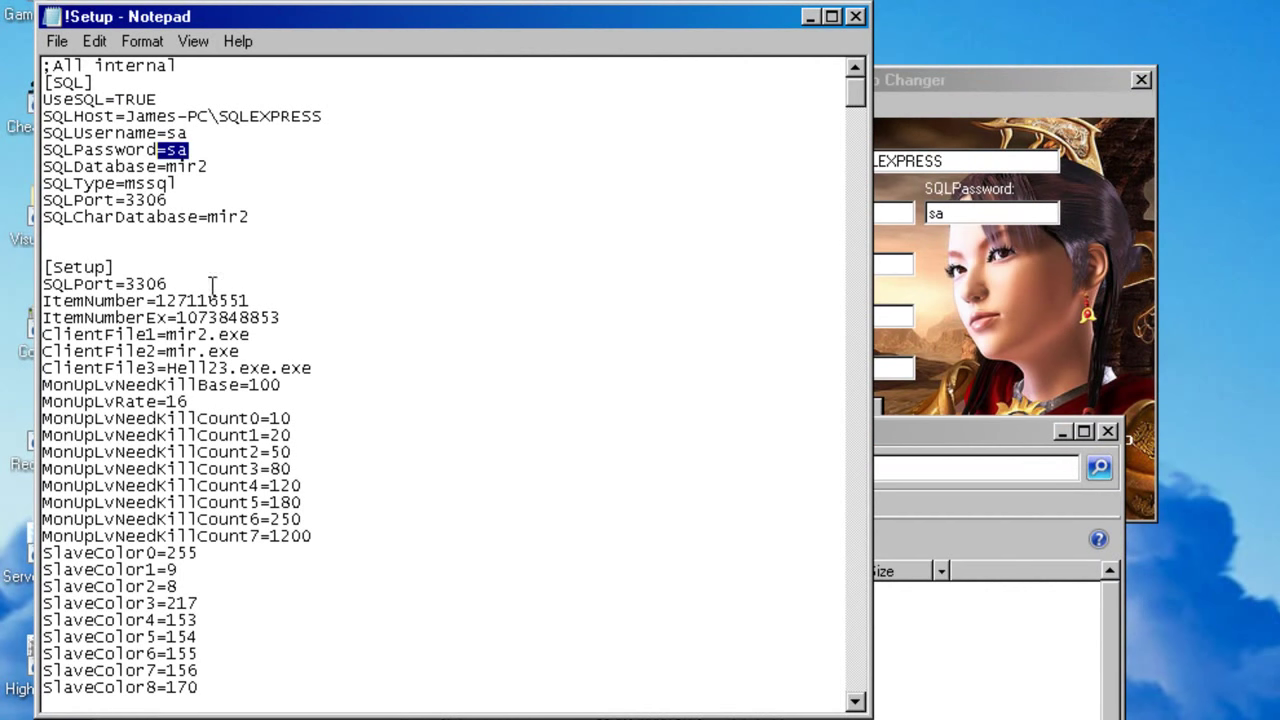
left_click_drag(857, 95, 787, 600)
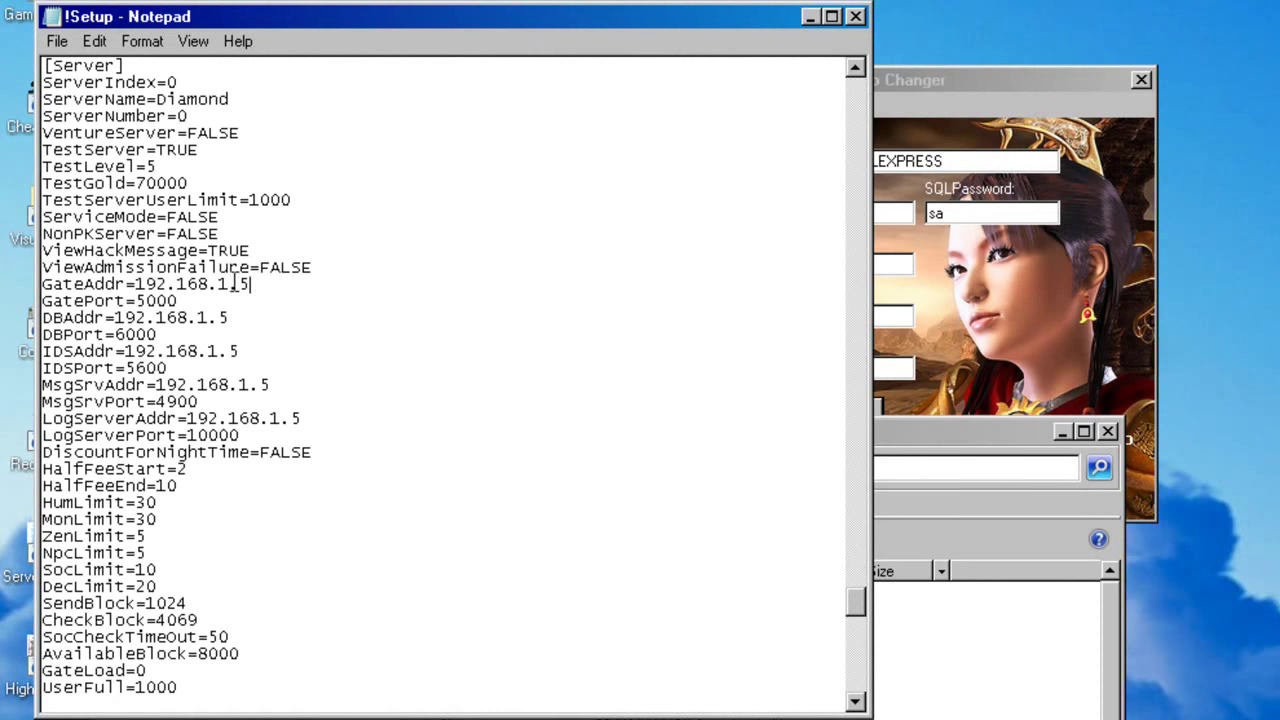
left_click_drag(250, 284, 134, 284)
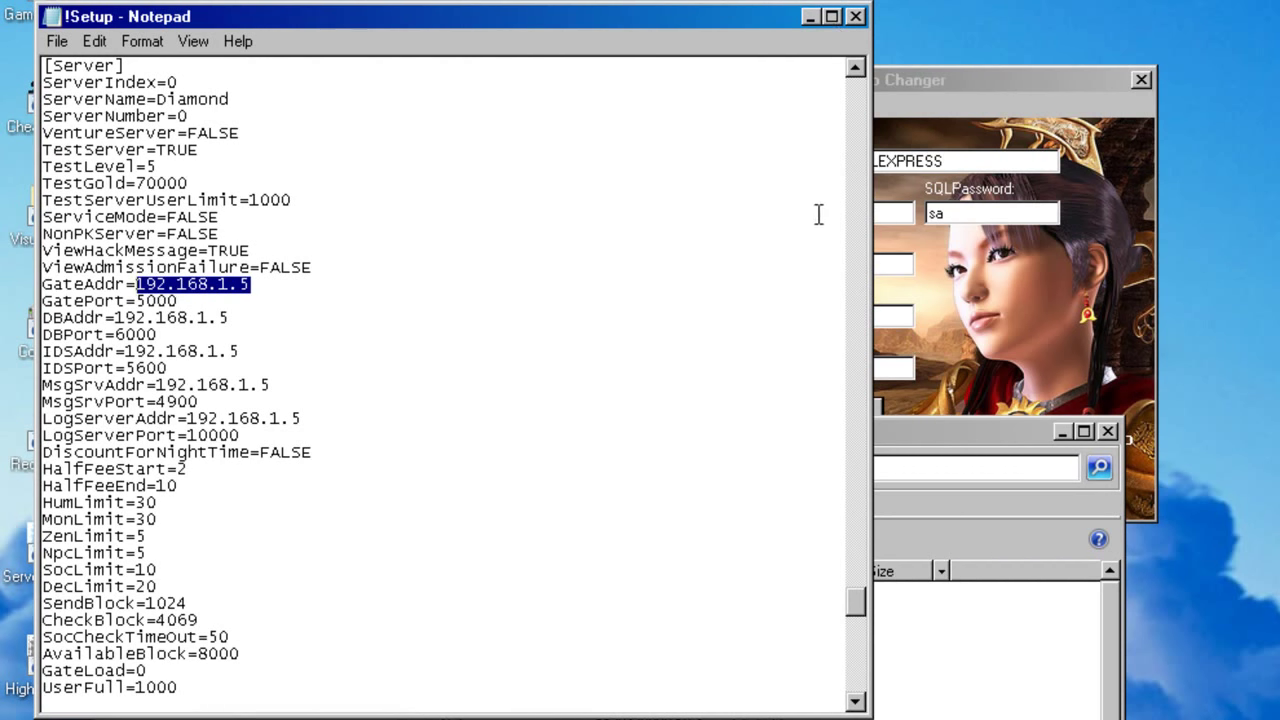
- Close the !Setup file, the folder window and the Mir Server Ip Changer, saving the changer's settings
left_click(857, 17)
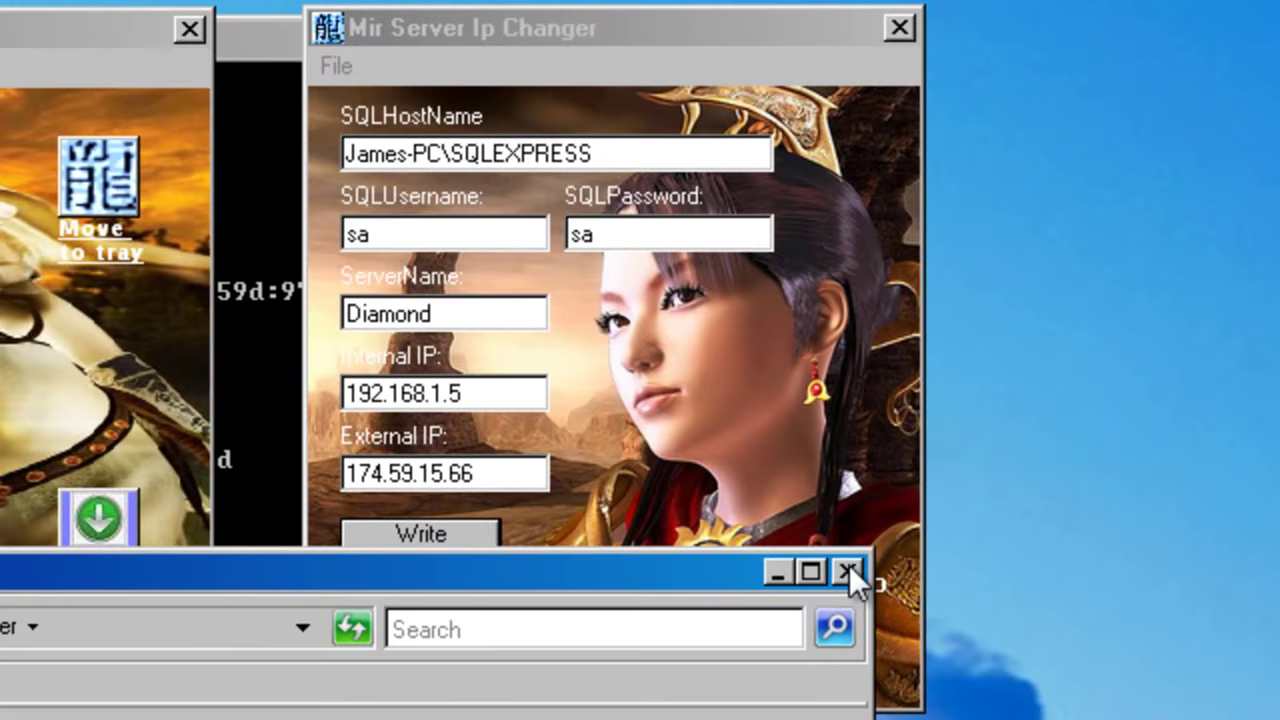
left_click(849, 571)
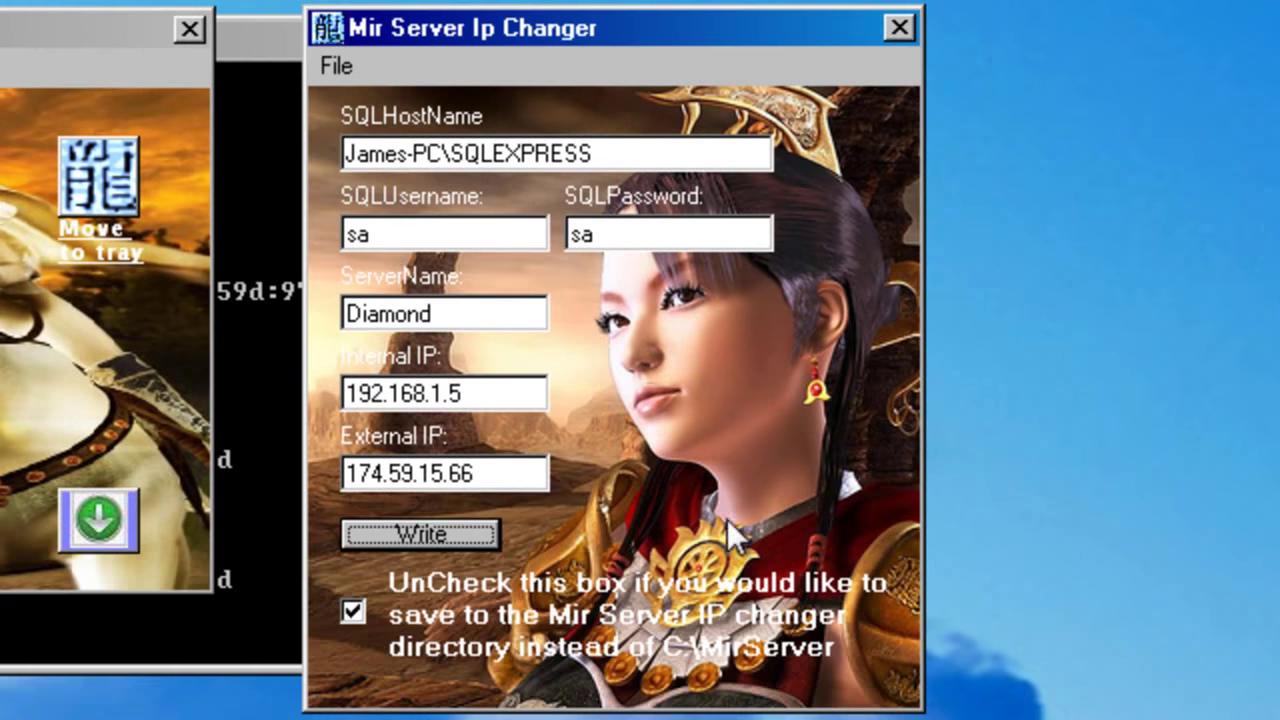
left_click(899, 27)
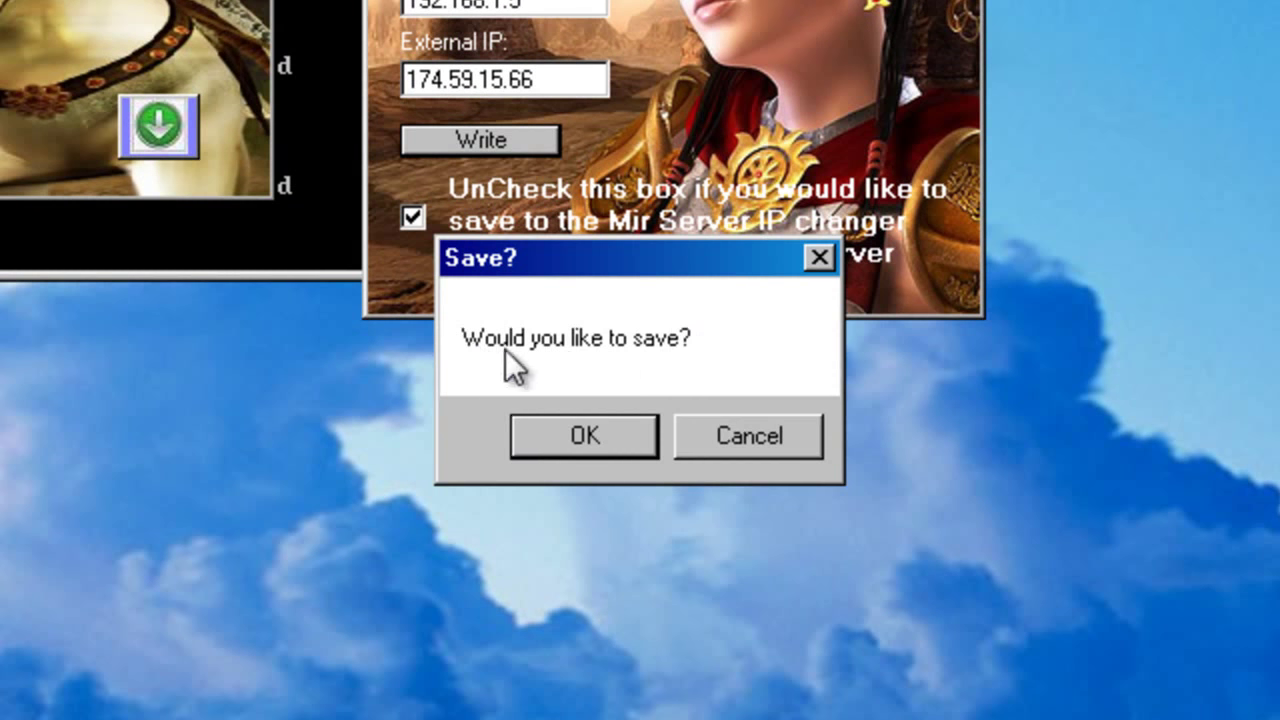
left_click(597, 431)
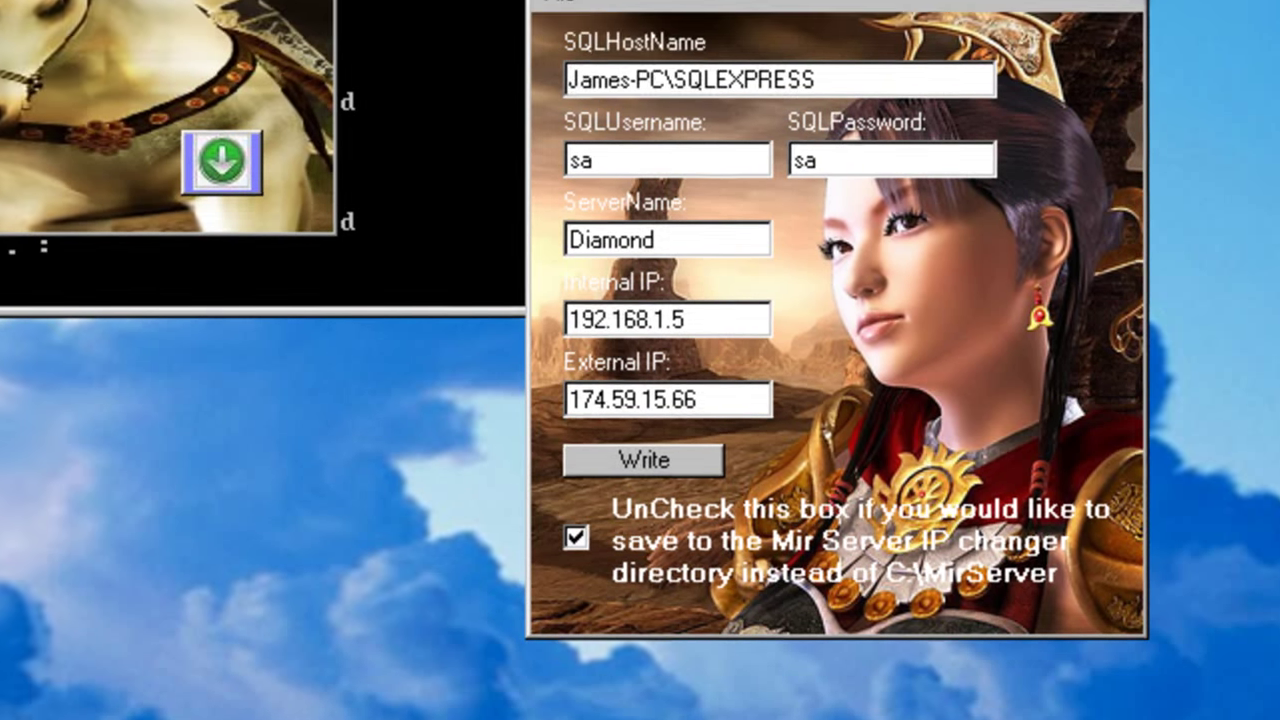
left_click(580, 424)
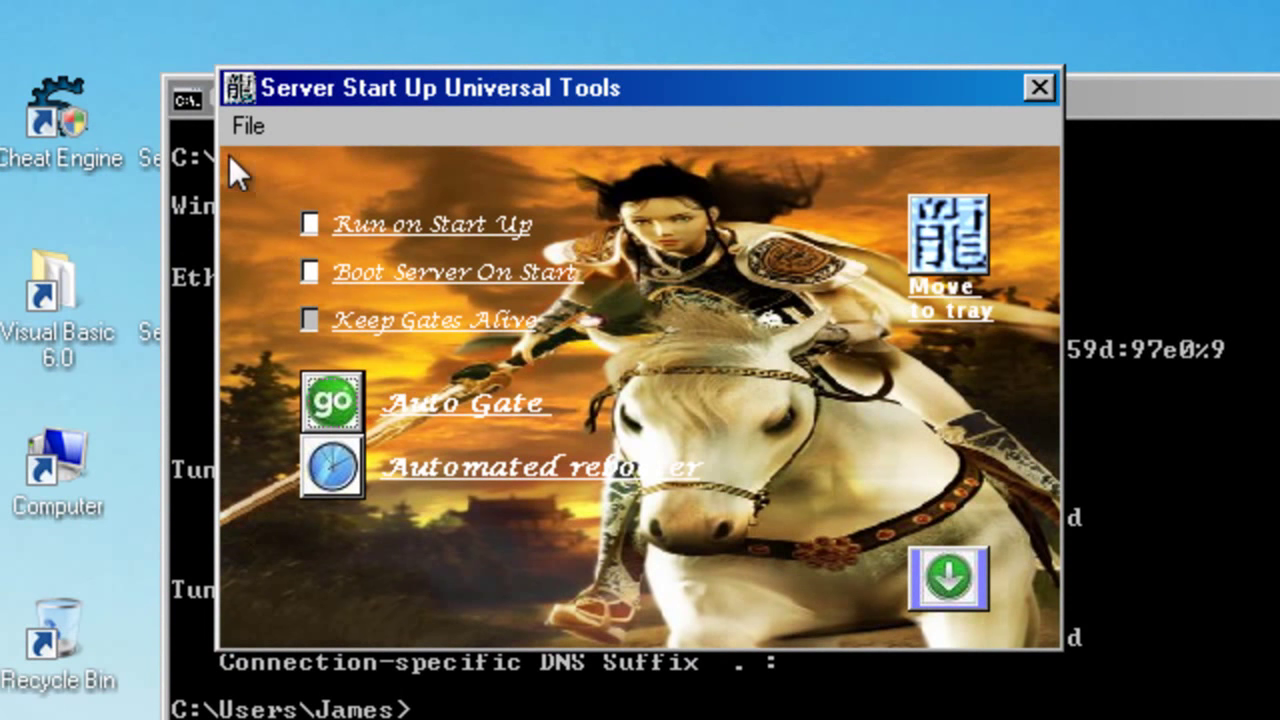
- Load the Pharaoh Skin in Server Start Up Universal Tools and expand its window to preview it
left_click(248, 127)
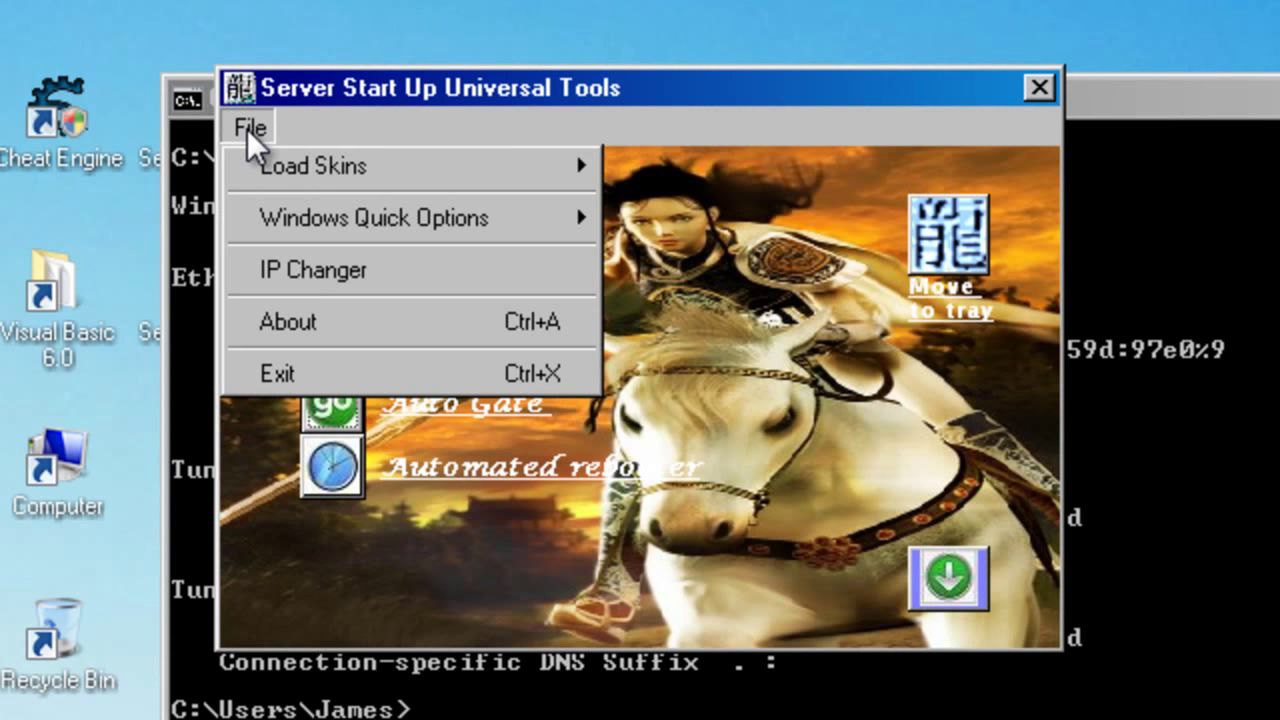
mouse_move(568, 182)
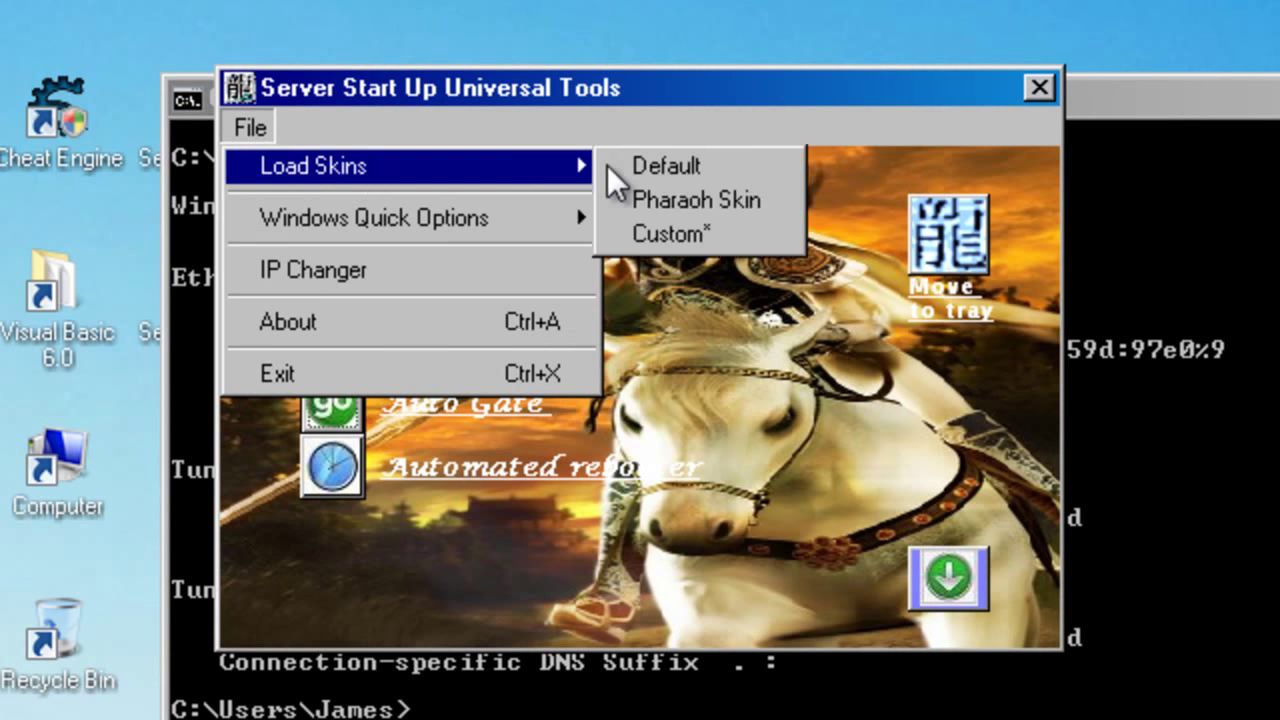
left_click(667, 200)
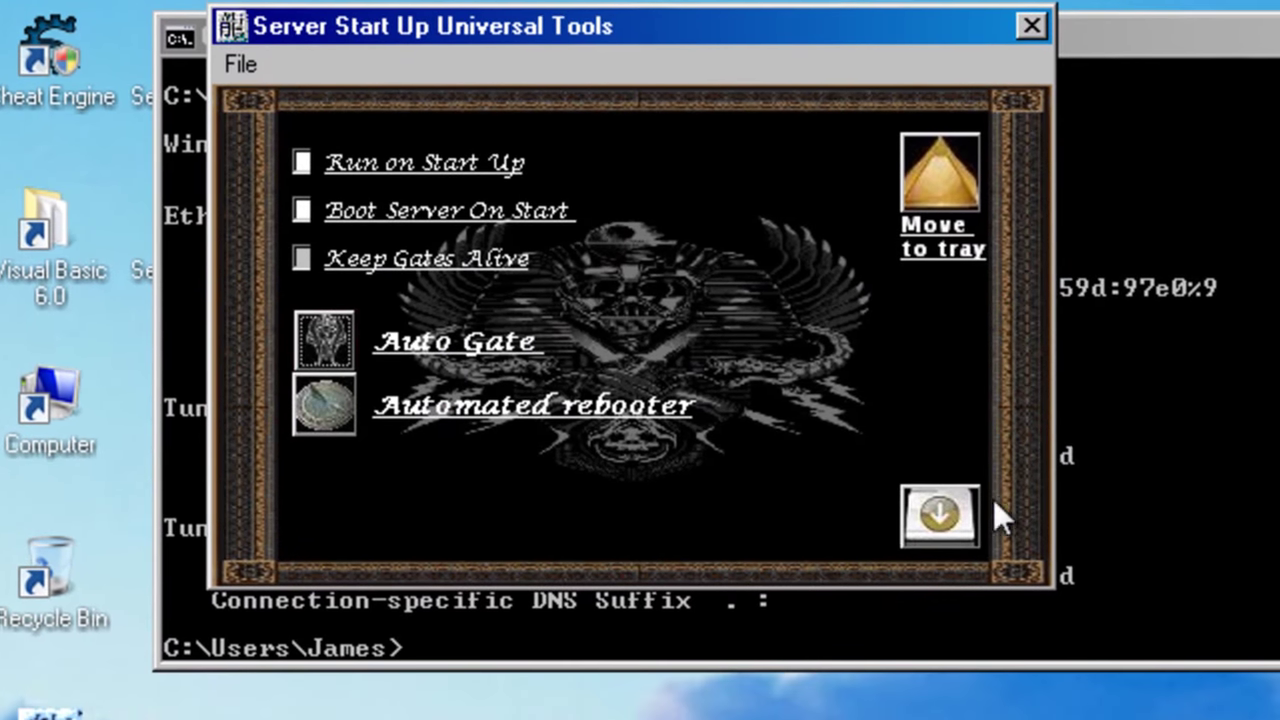
left_click(972, 515)
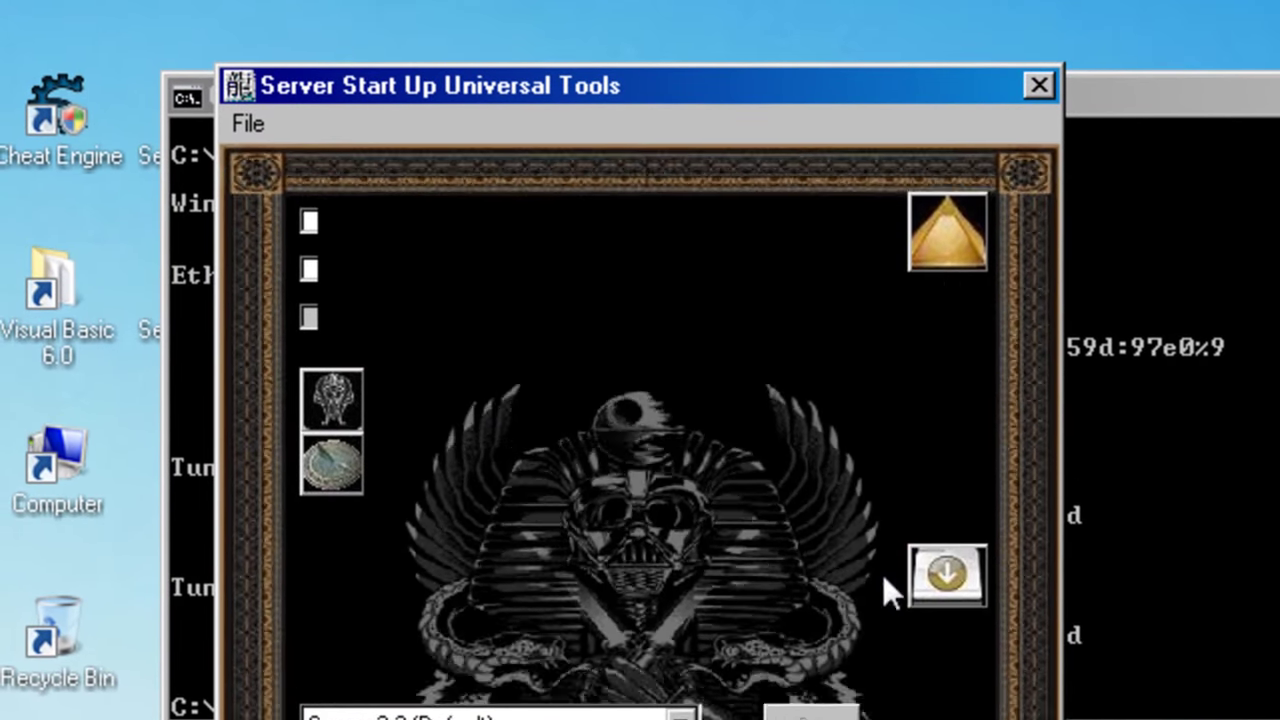
- Collapse the expanded section and switch Server Start Up Universal Tools back to the Default skin
left_click(248, 124)
mouse_move(330, 238)
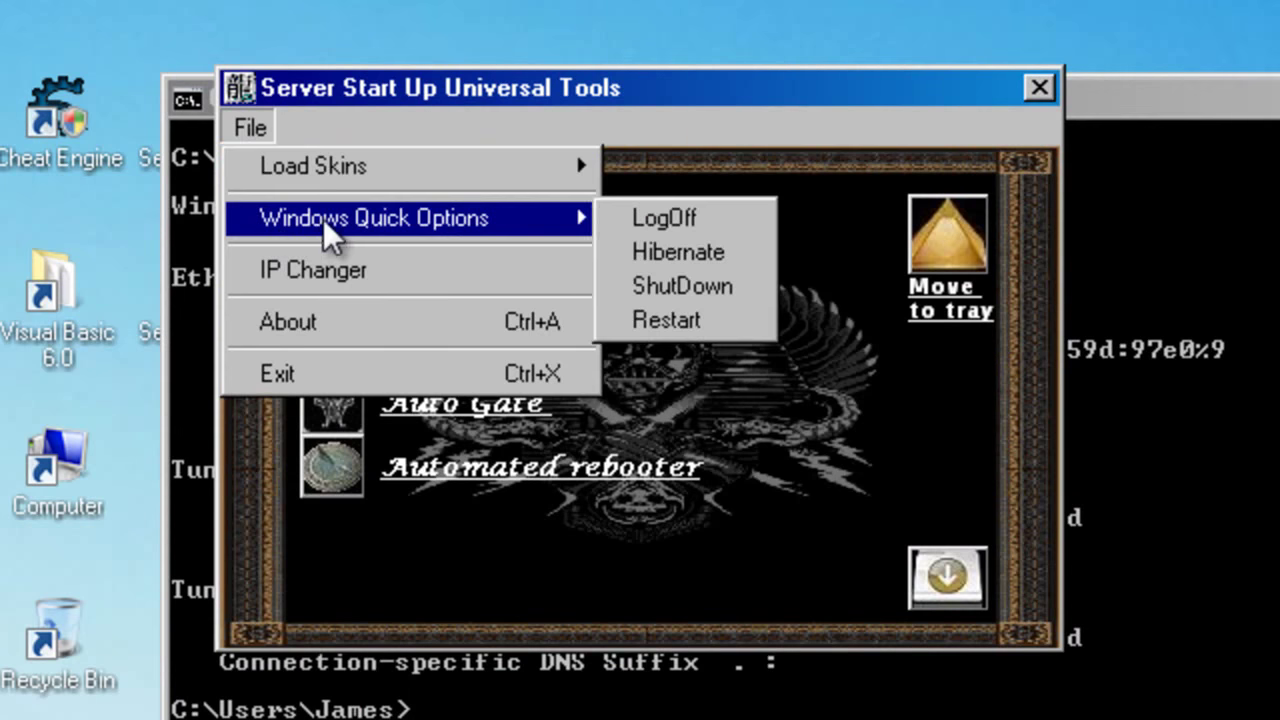
mouse_move(371, 184)
left_click(670, 200)
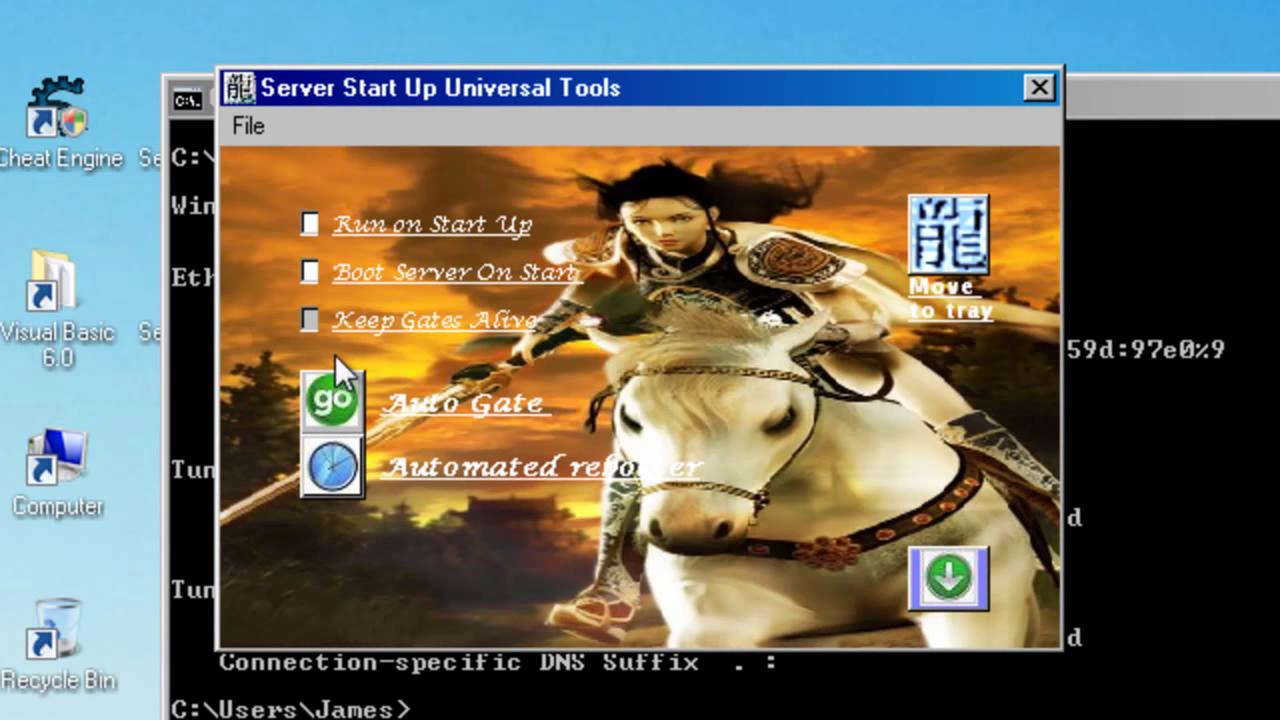
- Start the Mir server and its gates with Auto Gate
left_click(245, 118)
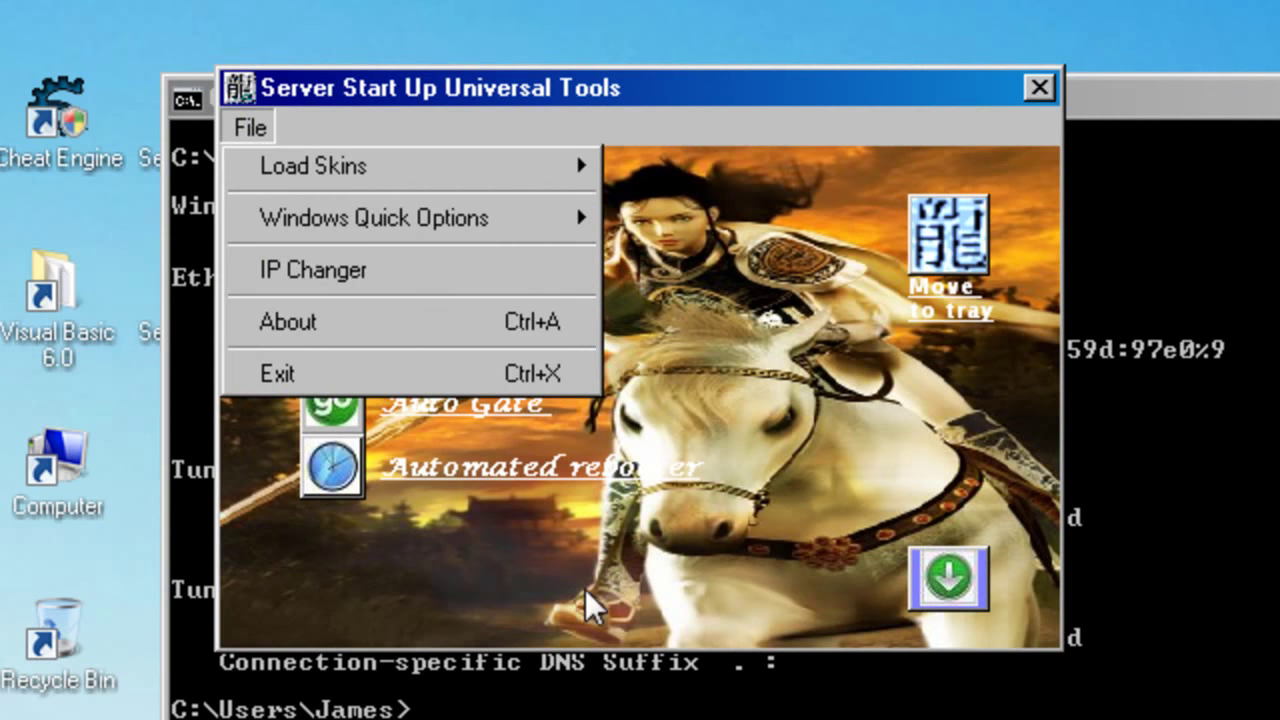
left_click(380, 592)
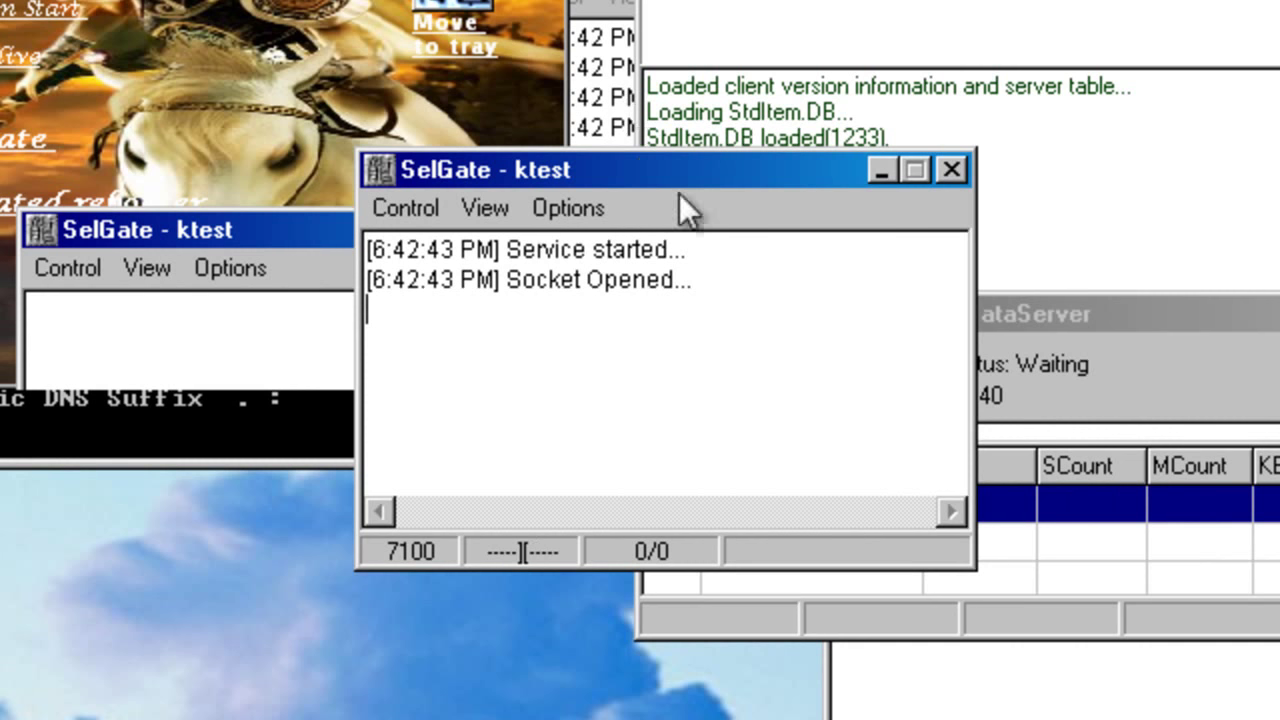
left_click(733, 321)
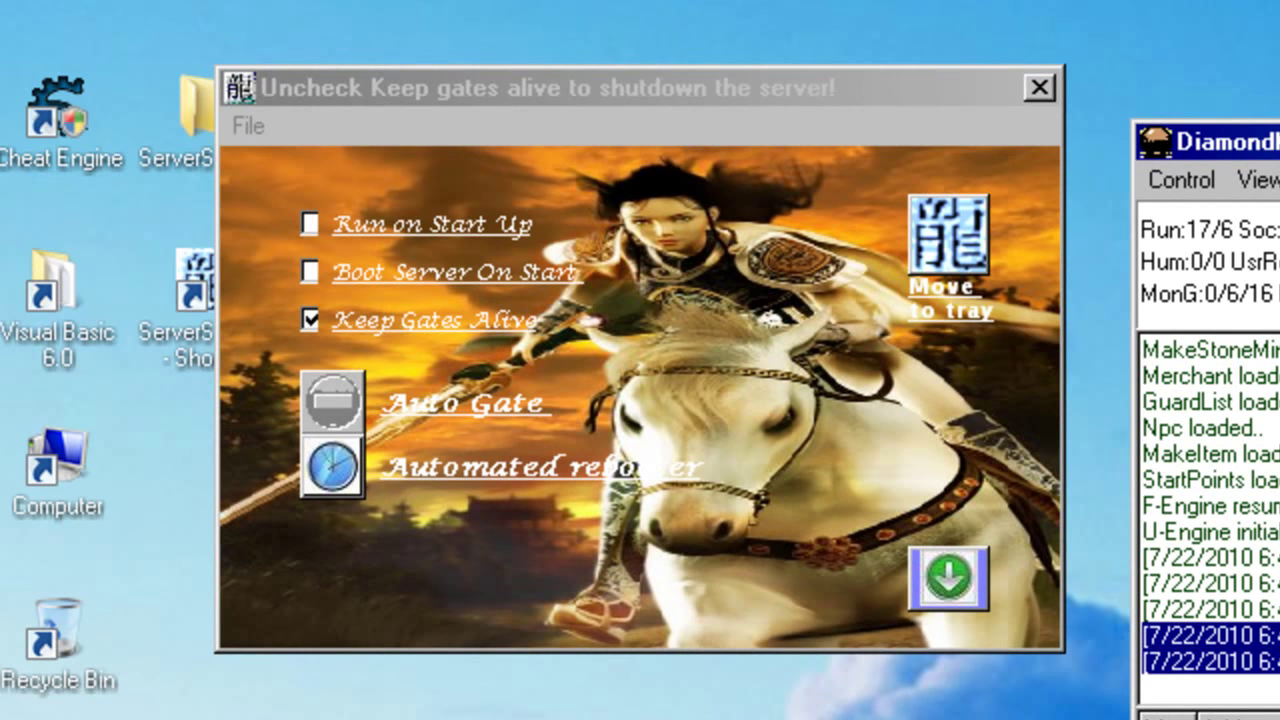
left_click(800, 410)
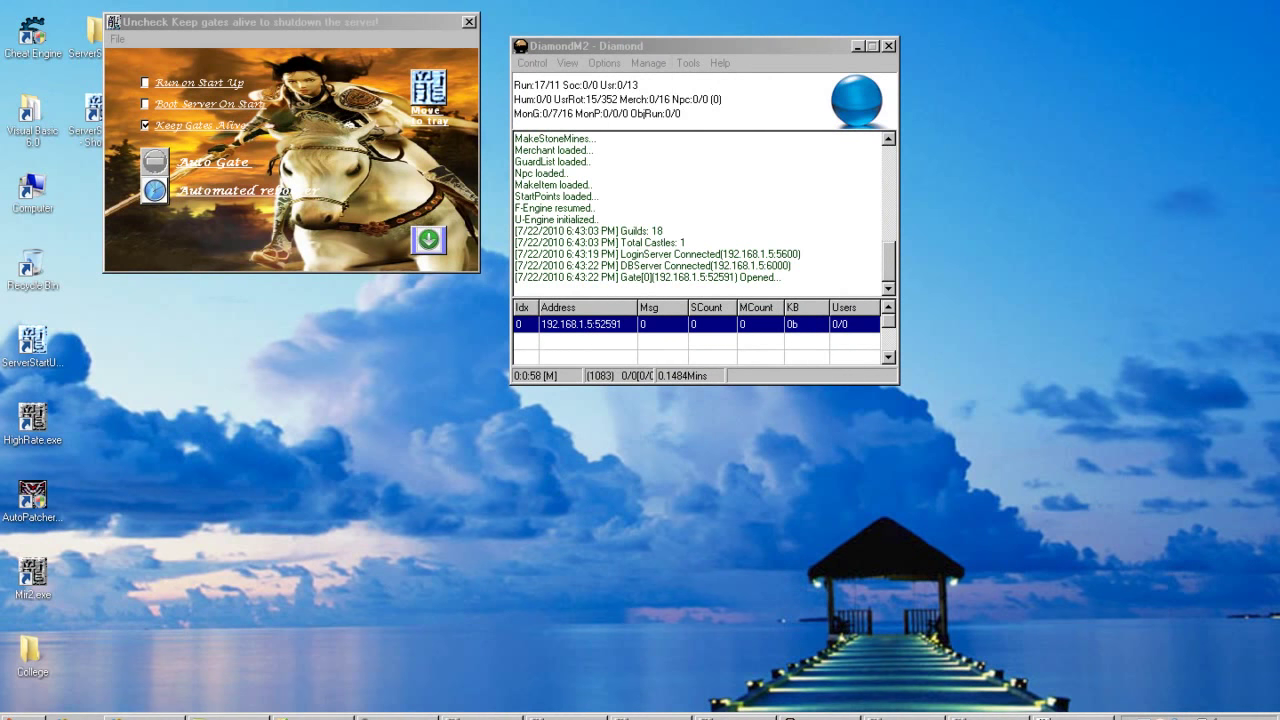
- Quit LoginGate while Keep Gates Alive is enabled to test its automatic reopening, and minimize the reopened LoginGate window
right_click(482, 716)
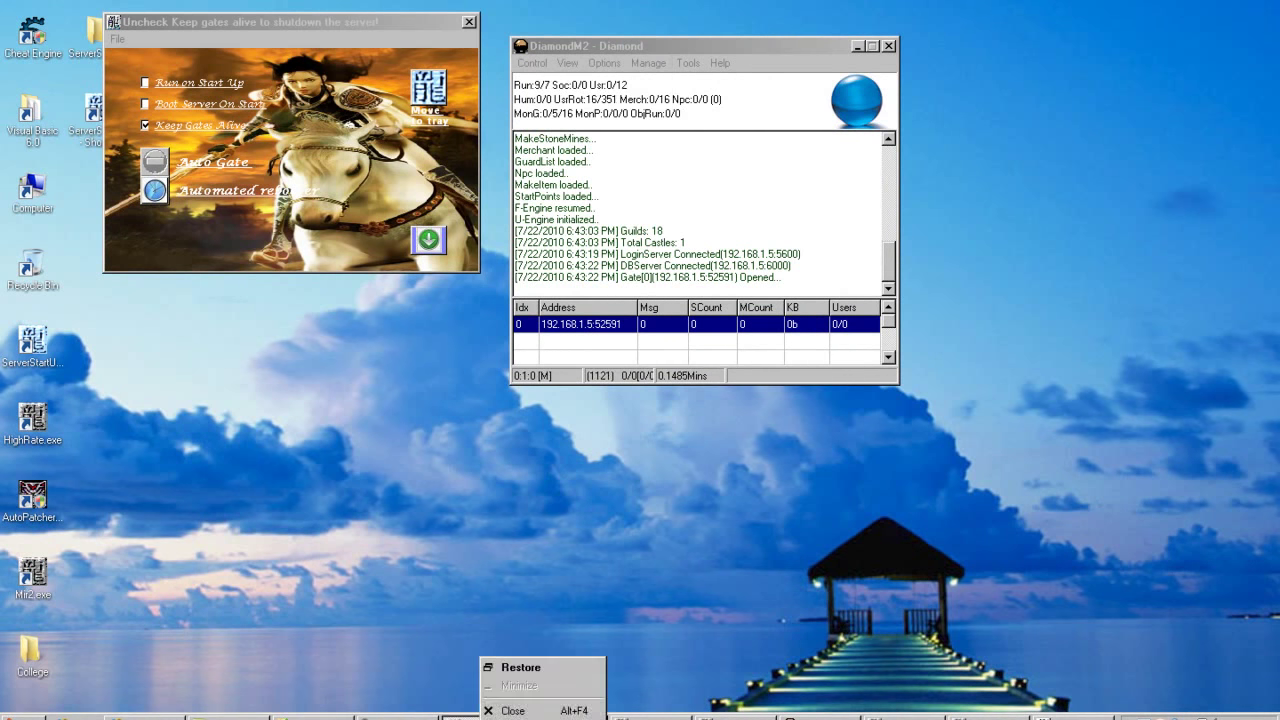
left_click(513, 710)
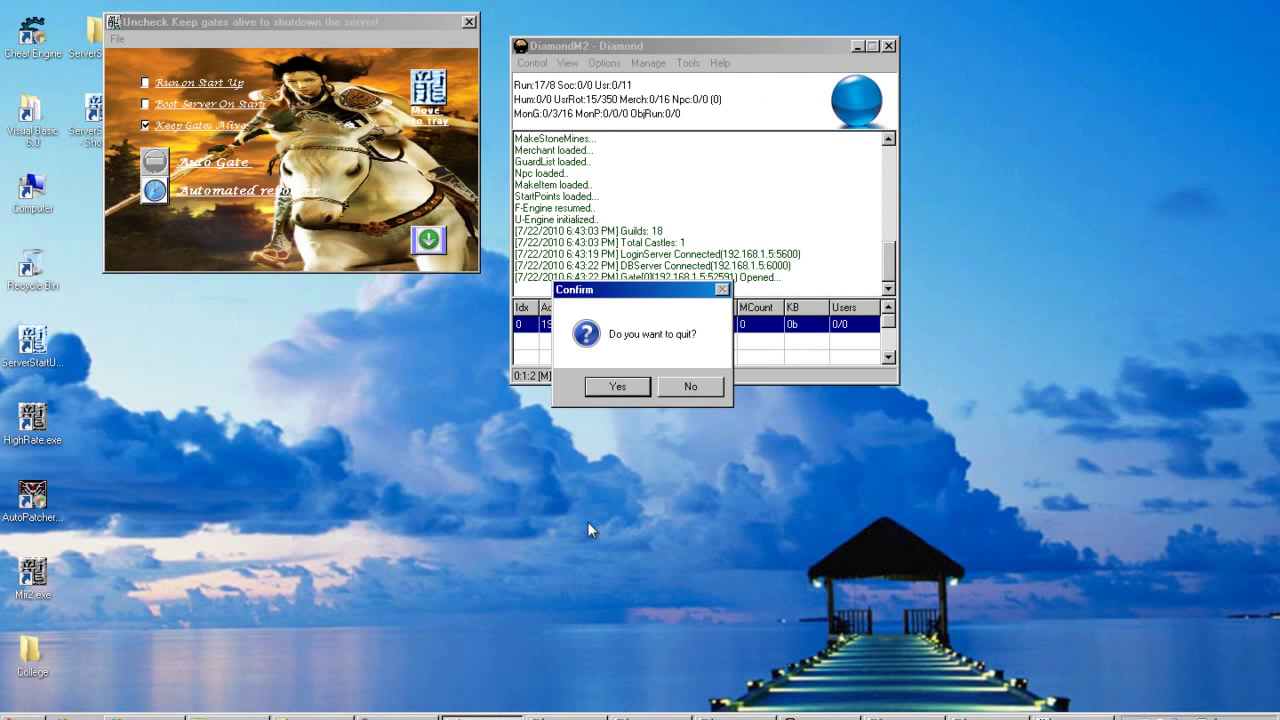
left_click(619, 386)
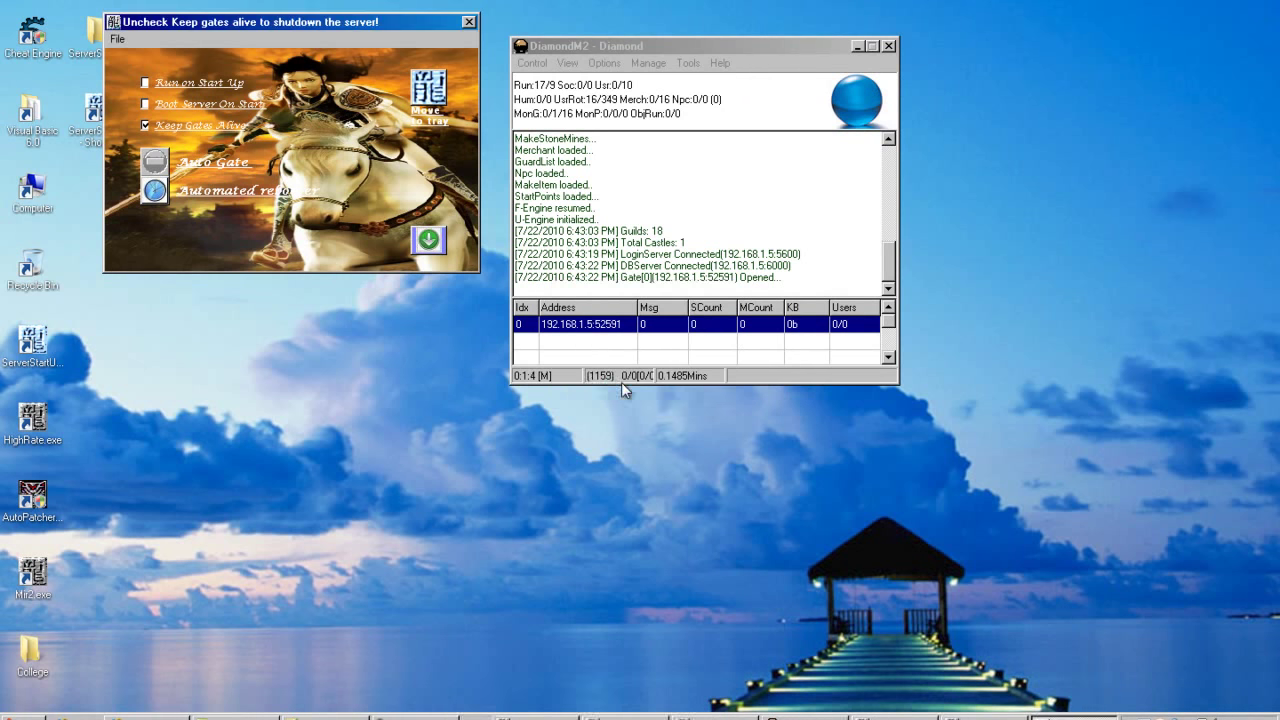
left_click_drag(652, 305, 520, 268)
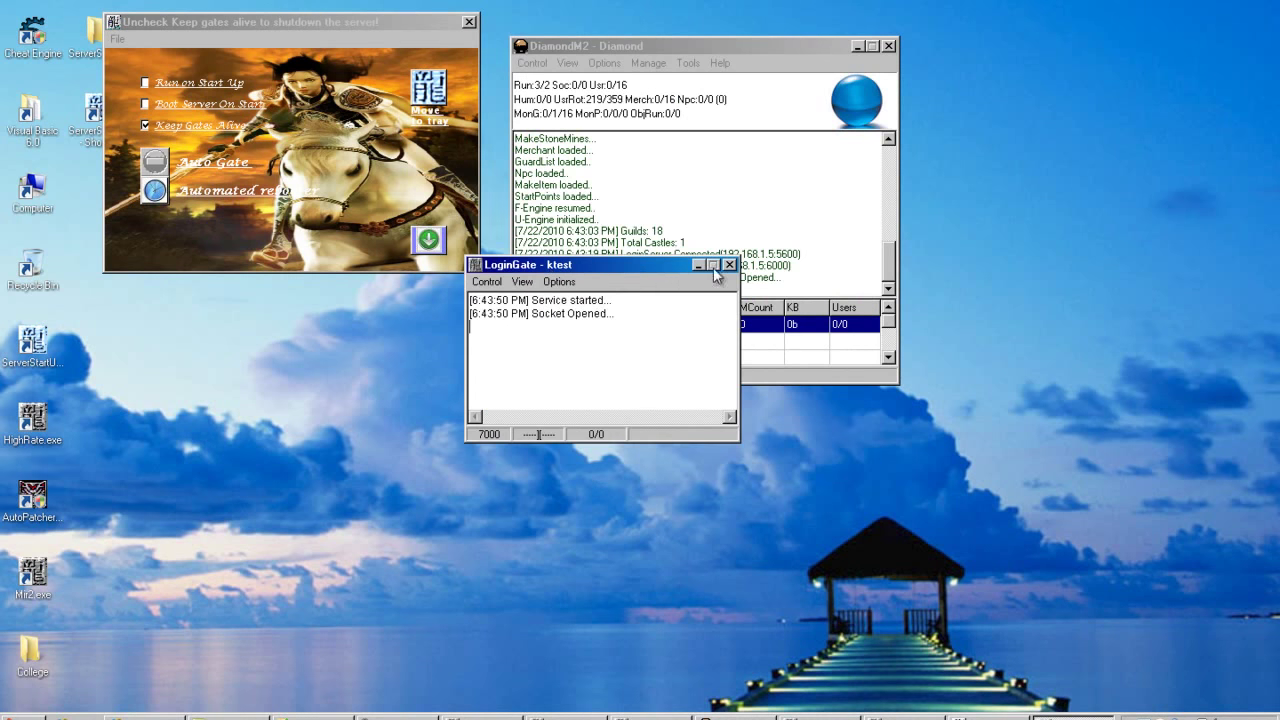
left_click(699, 265)
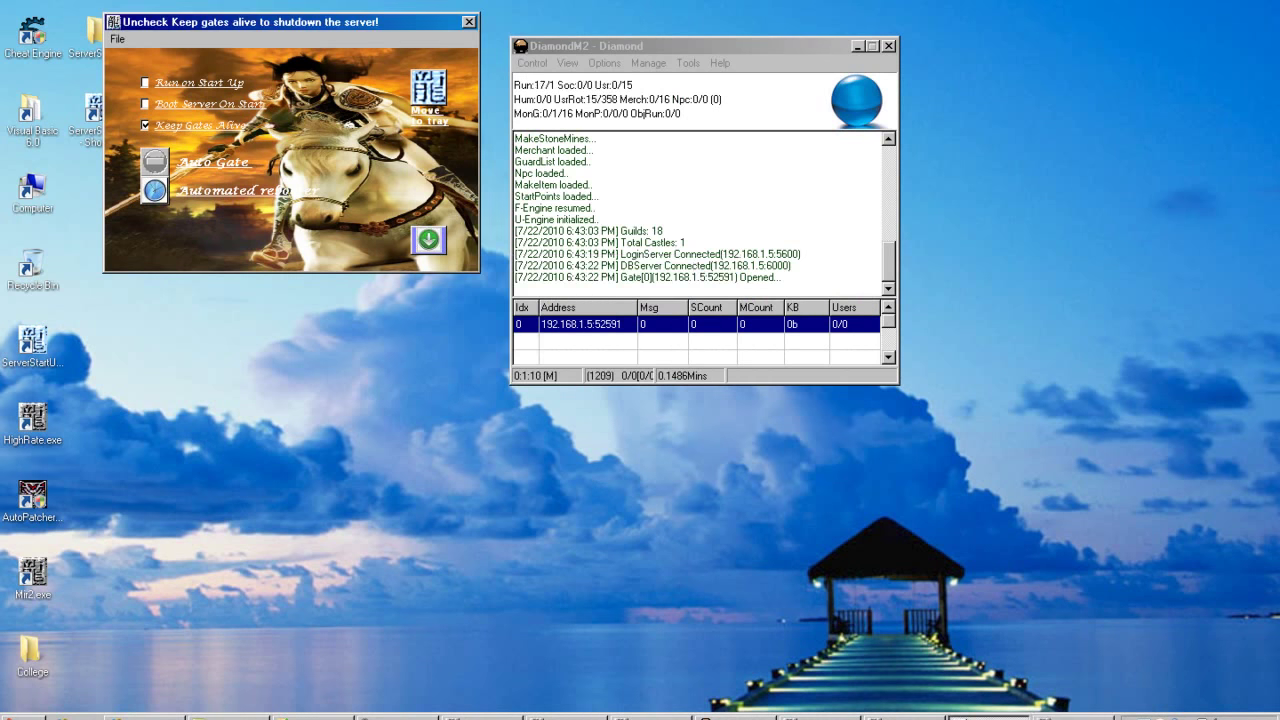
- Quit GameGate and DBServer to test their automatic reopening, moving the reopened GameGate window aside
left_click(612, 384)
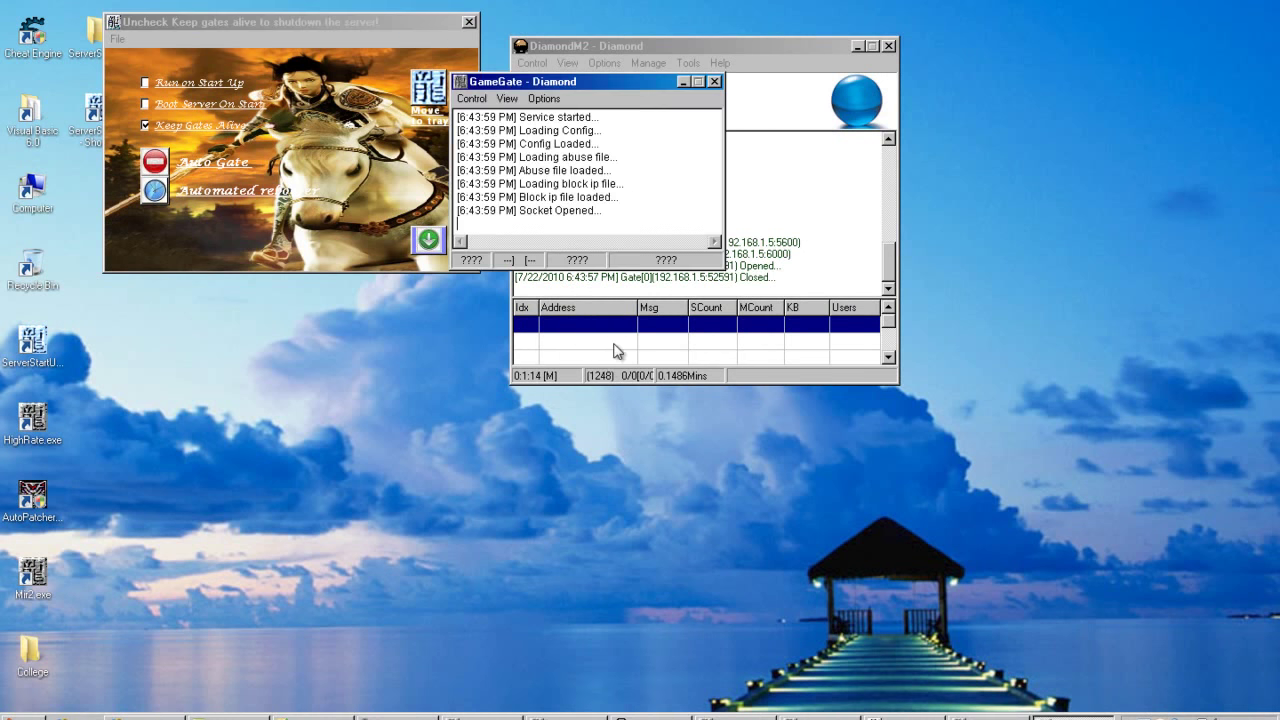
left_click_drag(545, 81, 931, 454)
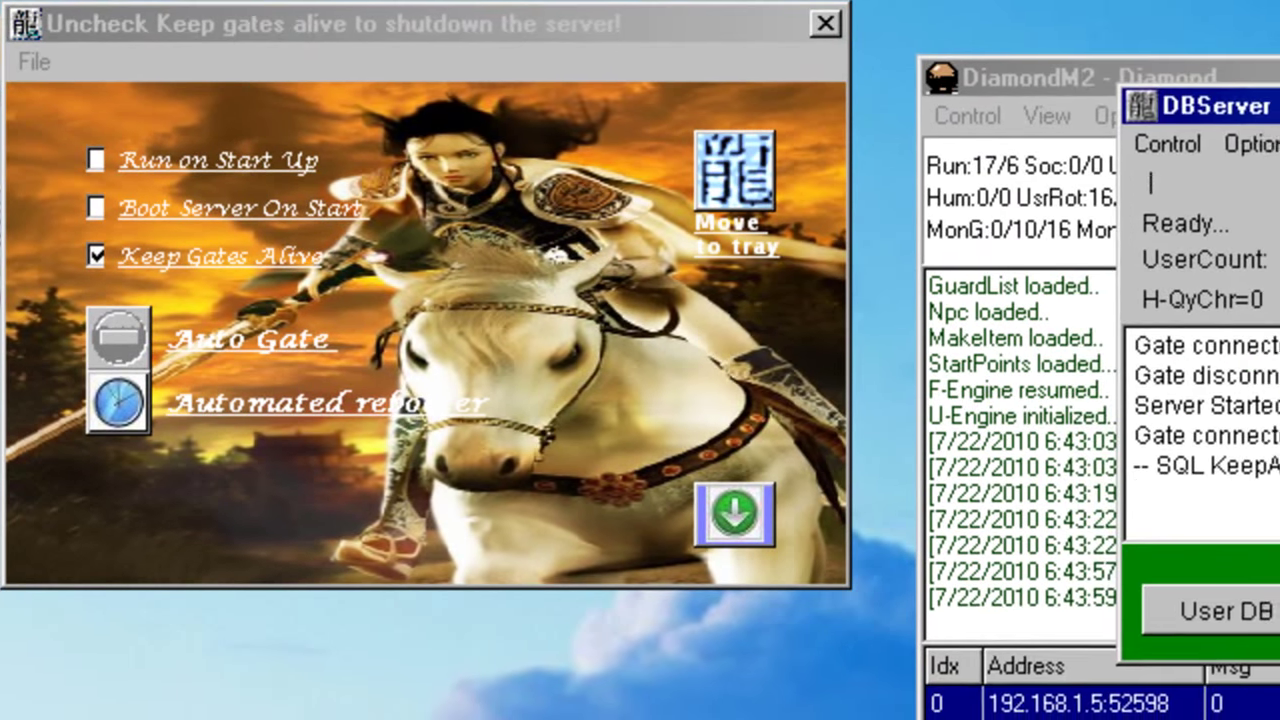
key("Return")
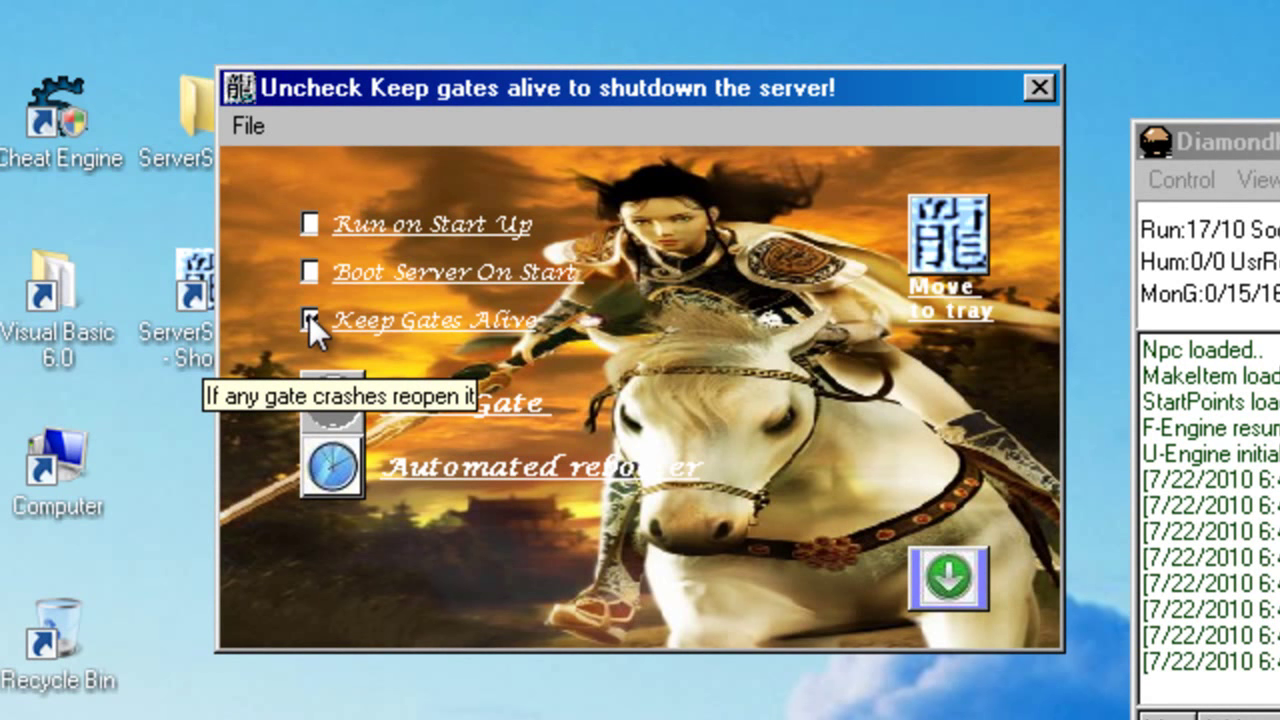
- Disable Keep Gates Alive and close all running gates with Auto Gate
left_click(310, 318)
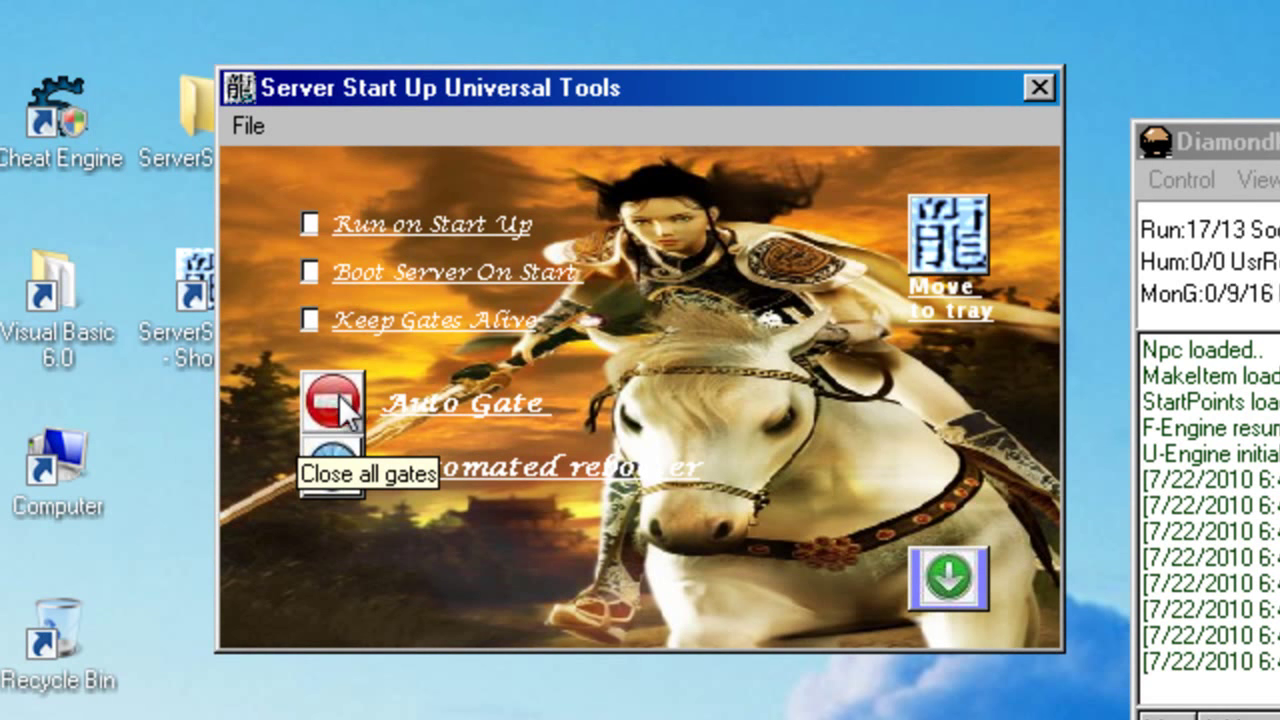
left_click(339, 395)
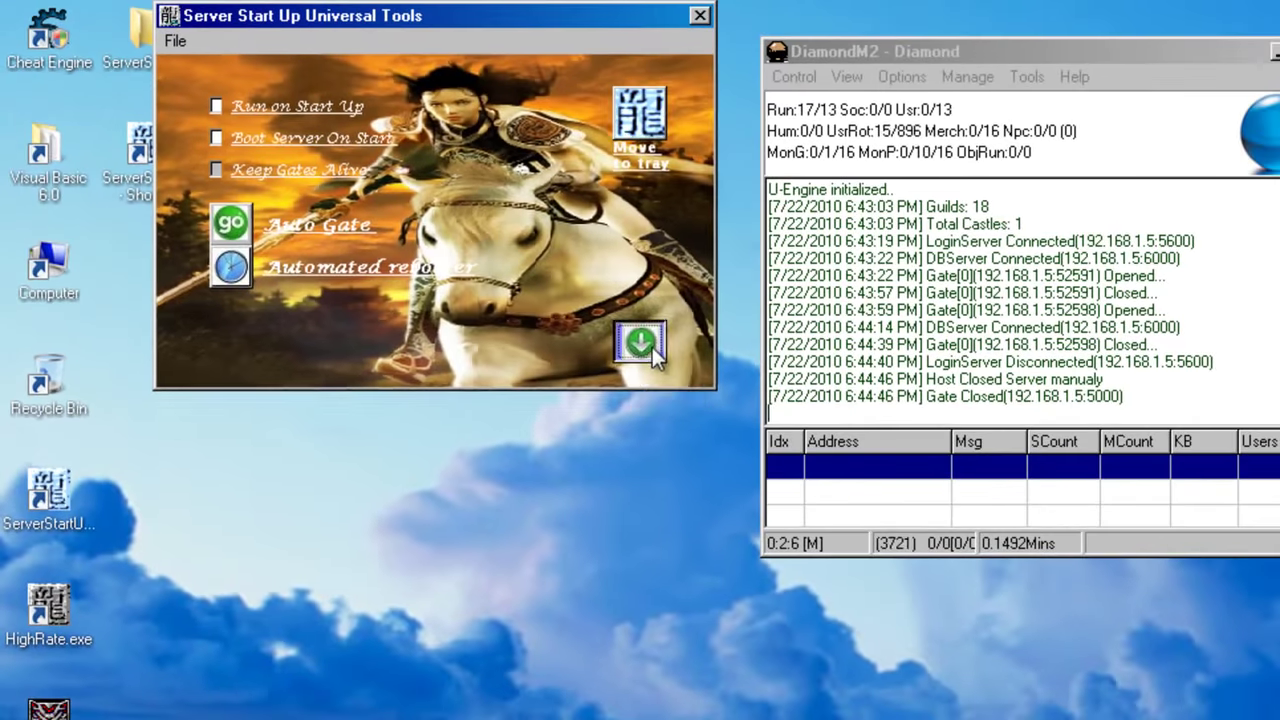
- Expand the tool's individual server controls, and start and stop M2Server on its own
left_click(641, 343)
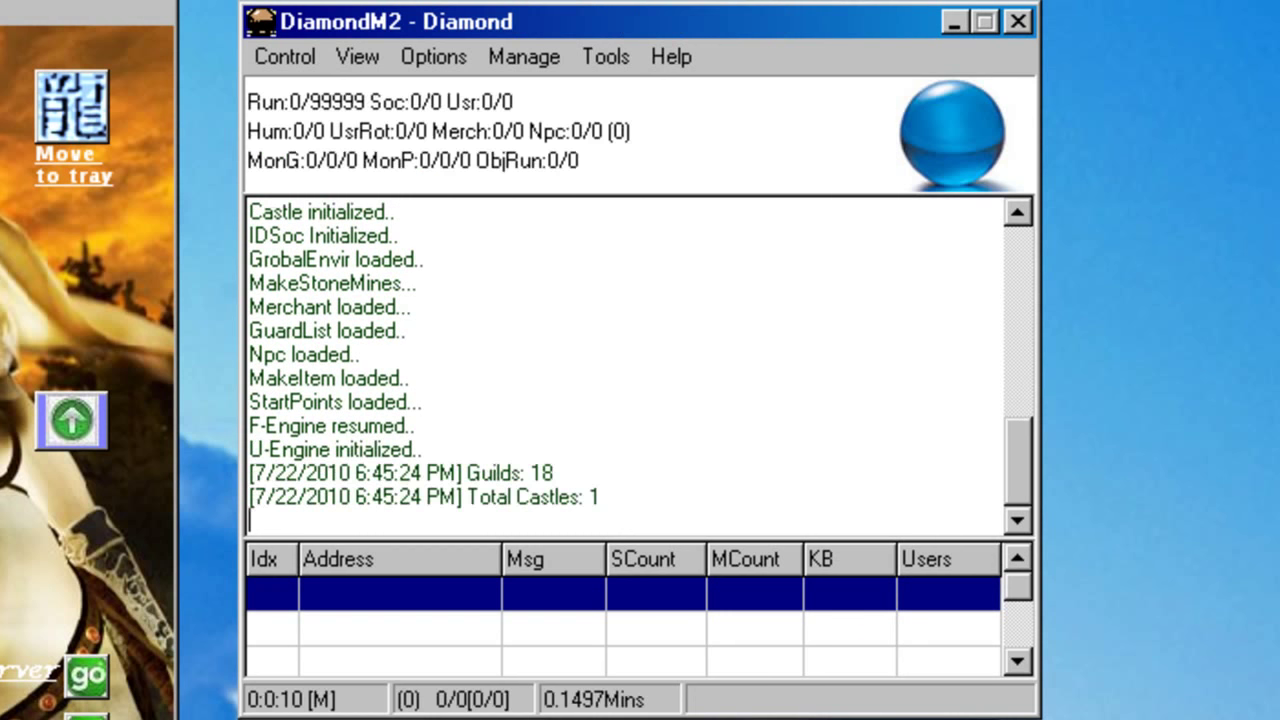
key("alt+F4")
key("Escape")
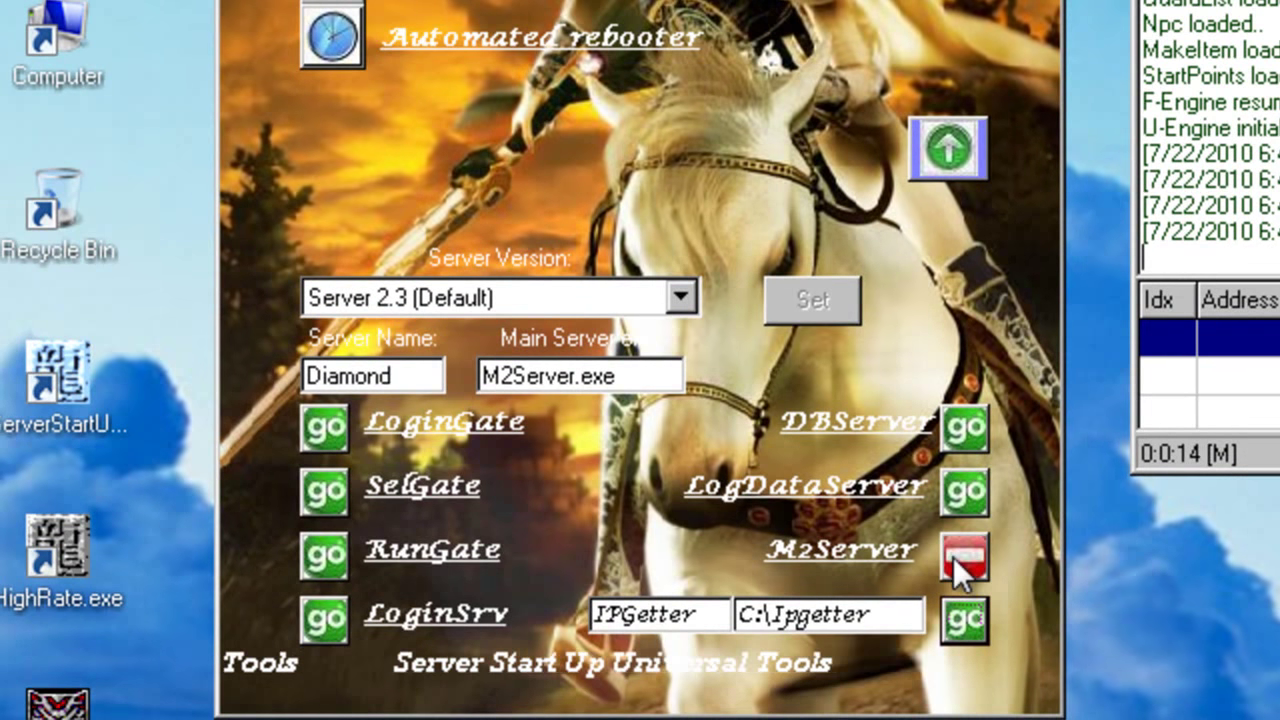
left_click(960, 558)
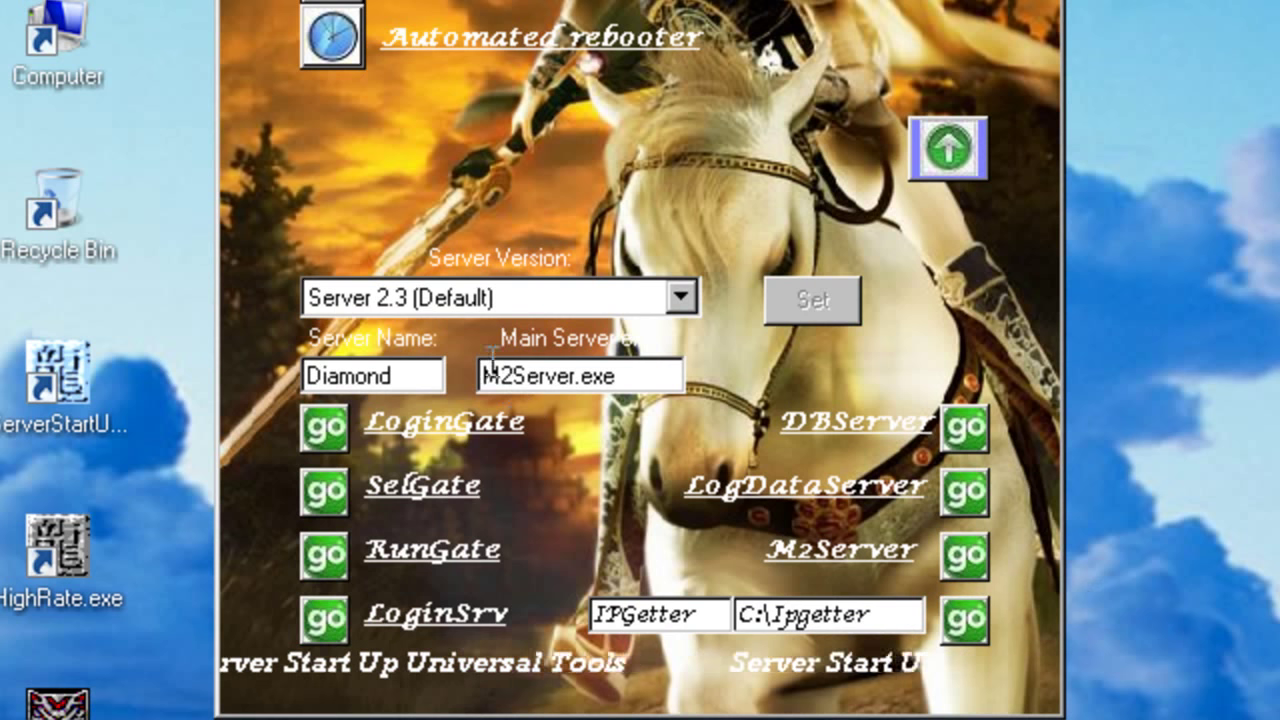
- Start and stop LoginGate and SelGate one at a time with their individual controls
left_click(332, 421)
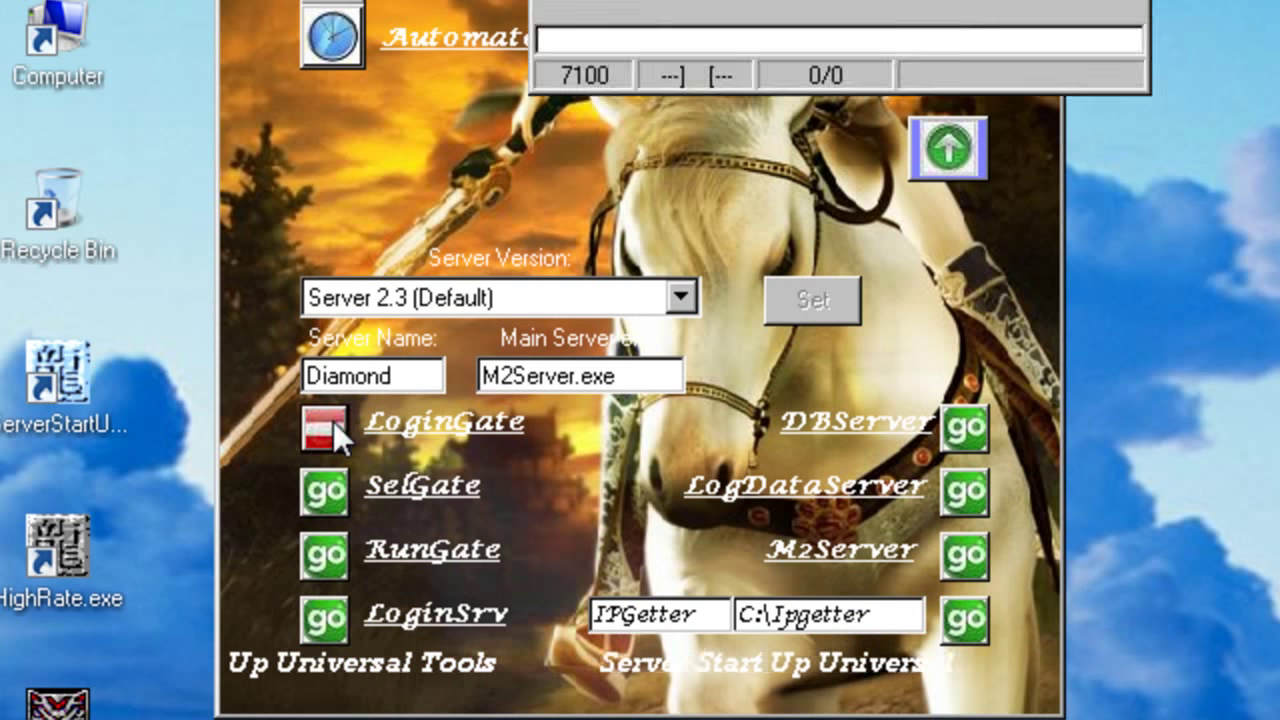
left_click(337, 421)
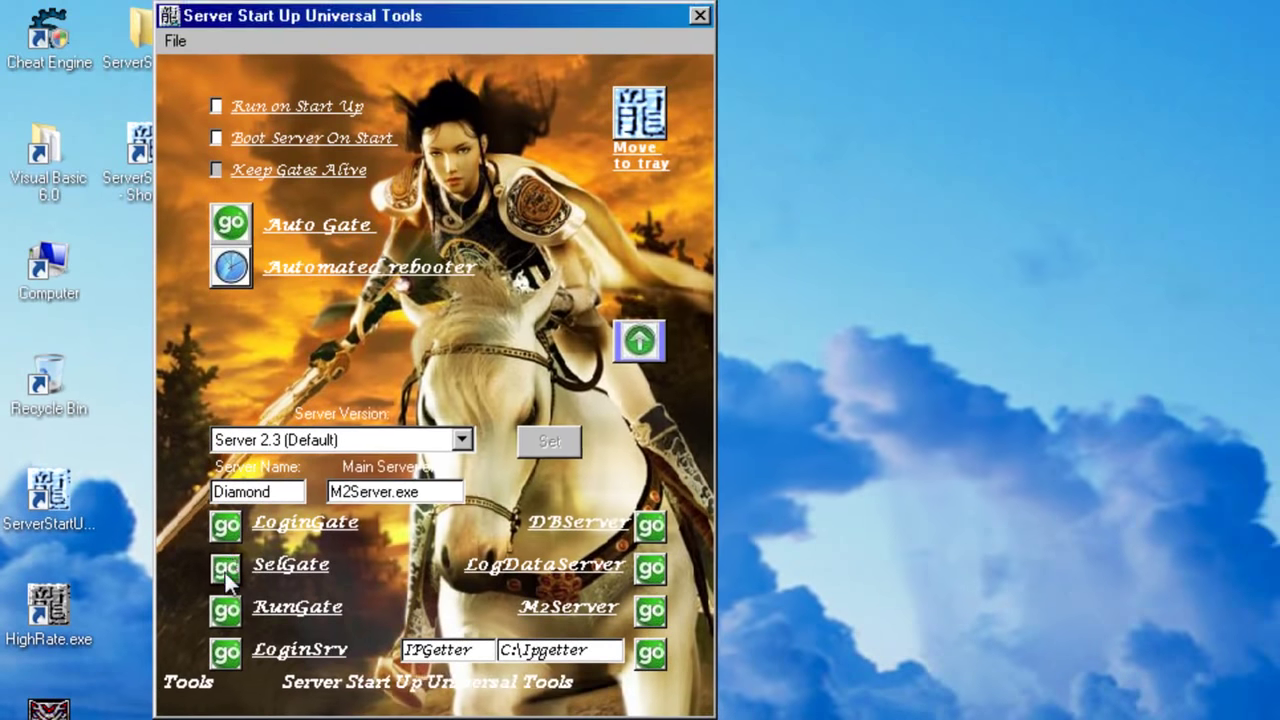
left_click(268, 534)
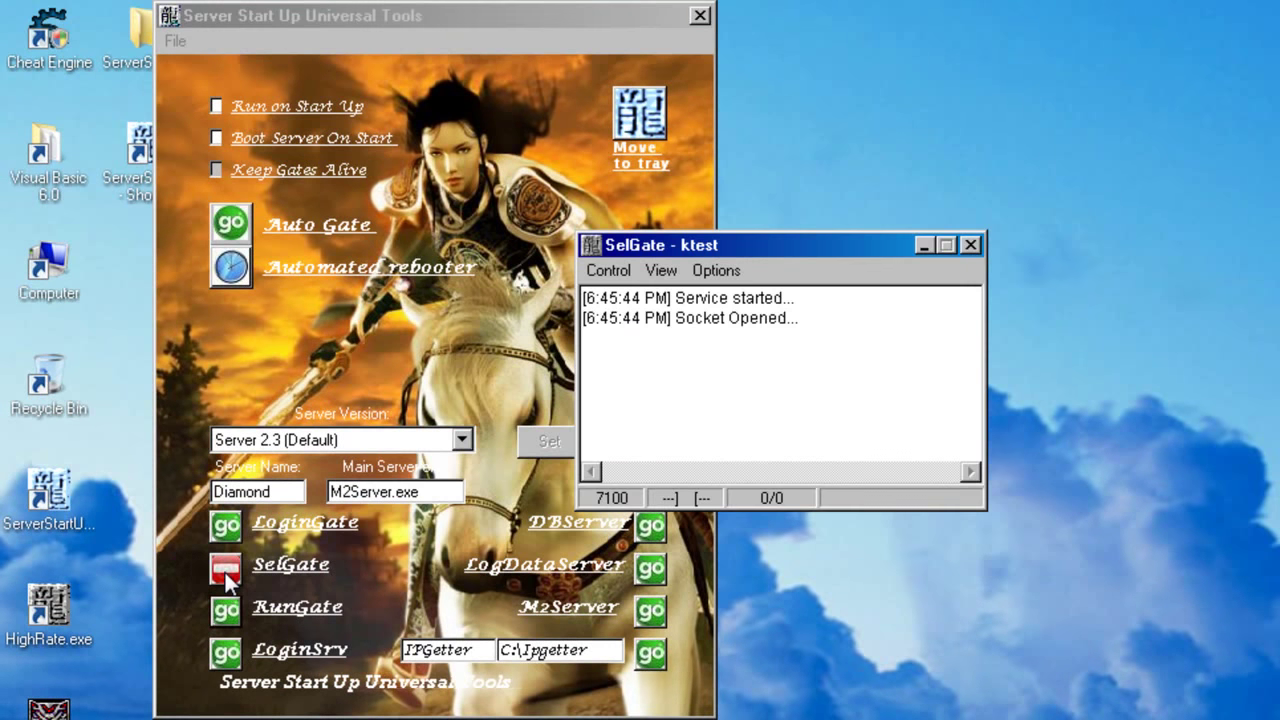
left_click(224, 570)
key("Return")
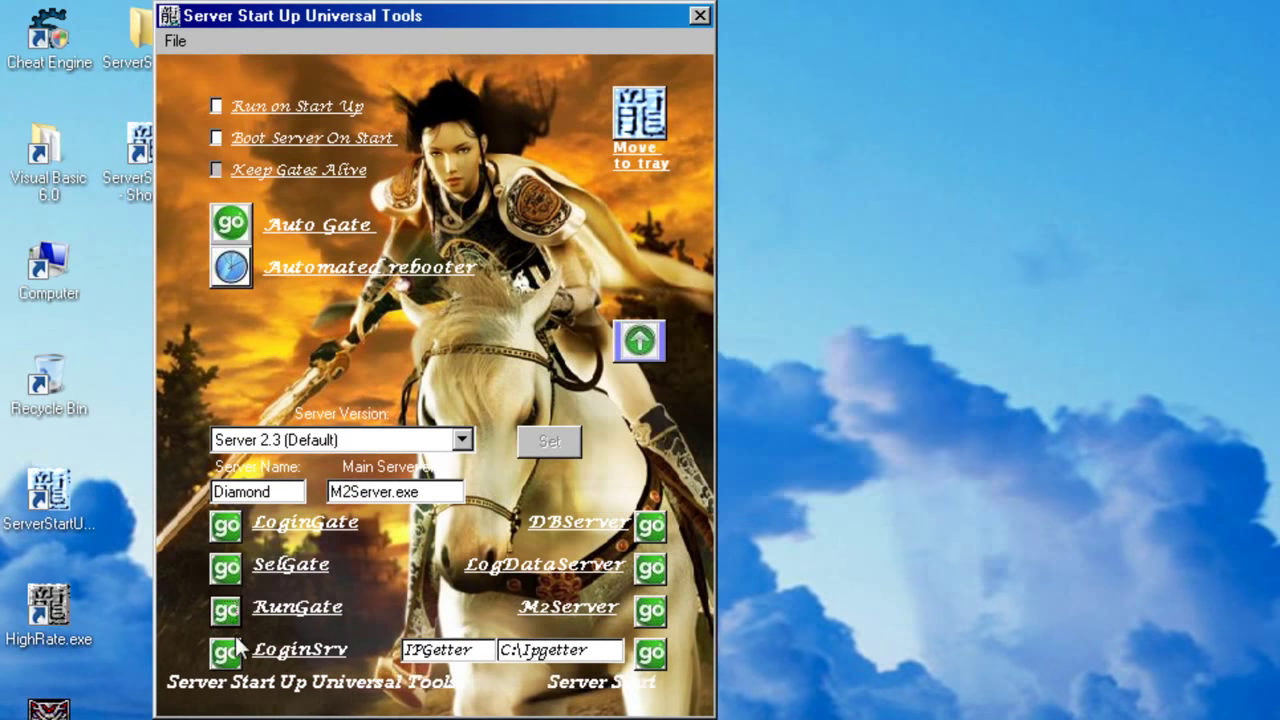
- Start and stop RunGate and LoginSrv individually, confirming the exit of each
left_click(226, 618)
left_click(226, 618)
key("Return")
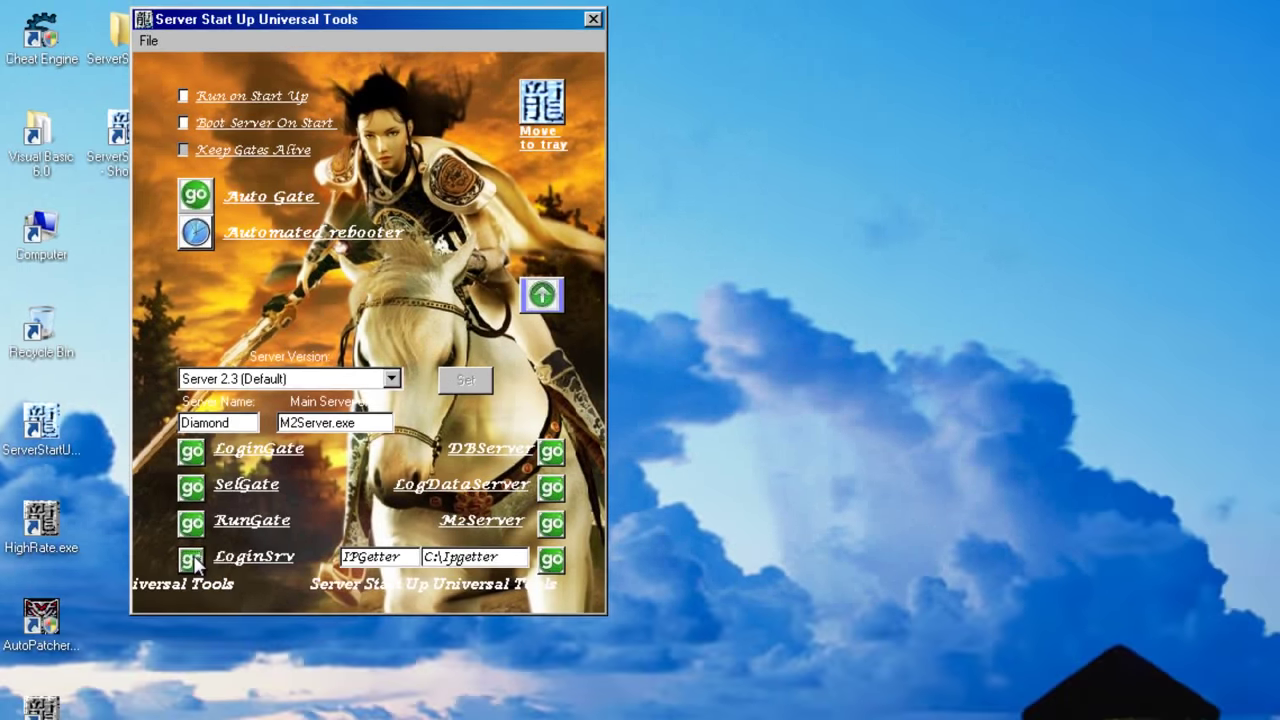
left_click(199, 581)
left_click(199, 581)
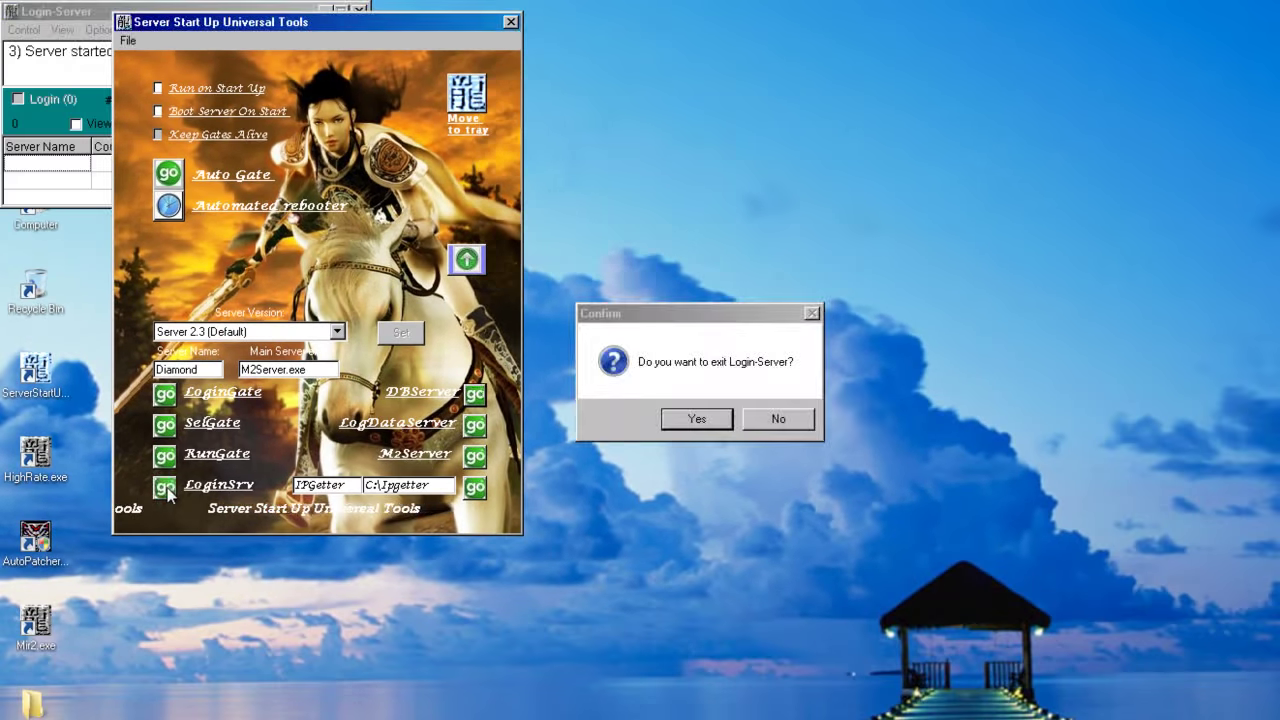
key("Return")
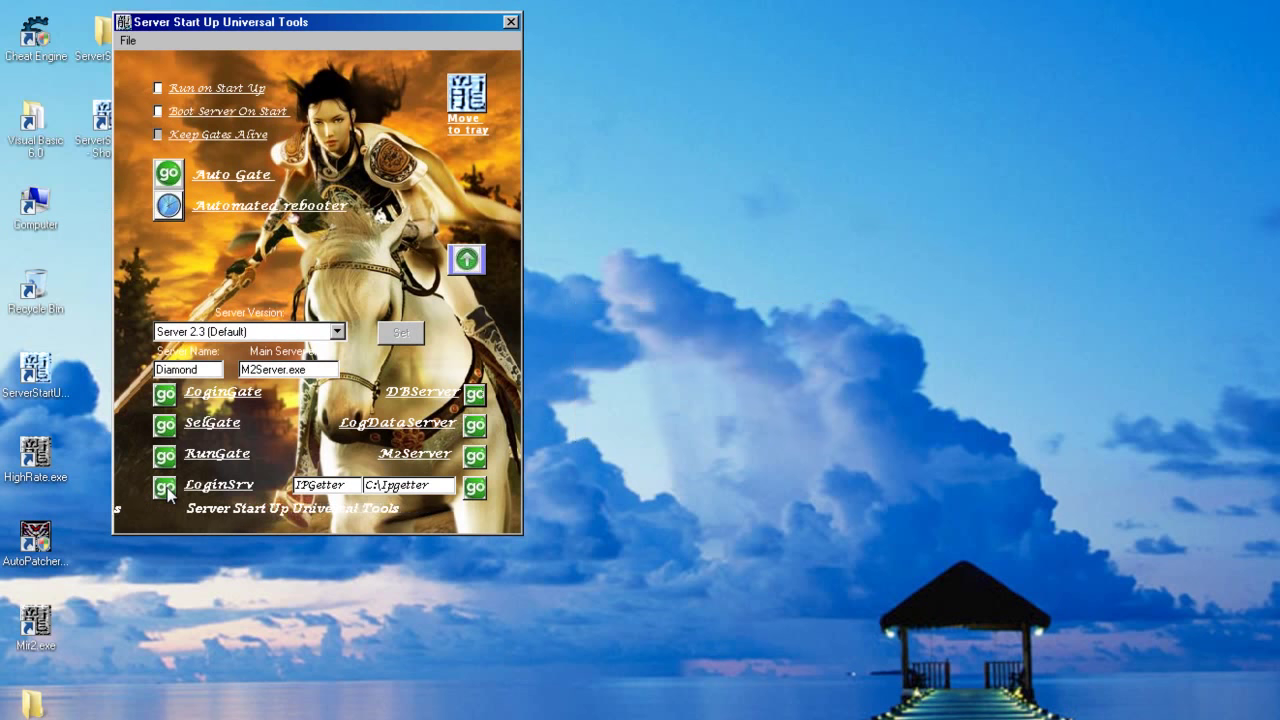
- Start and stop DBServer and LogDataServer individually, confirming the exit of each
left_click(475, 397)
left_click(475, 397)
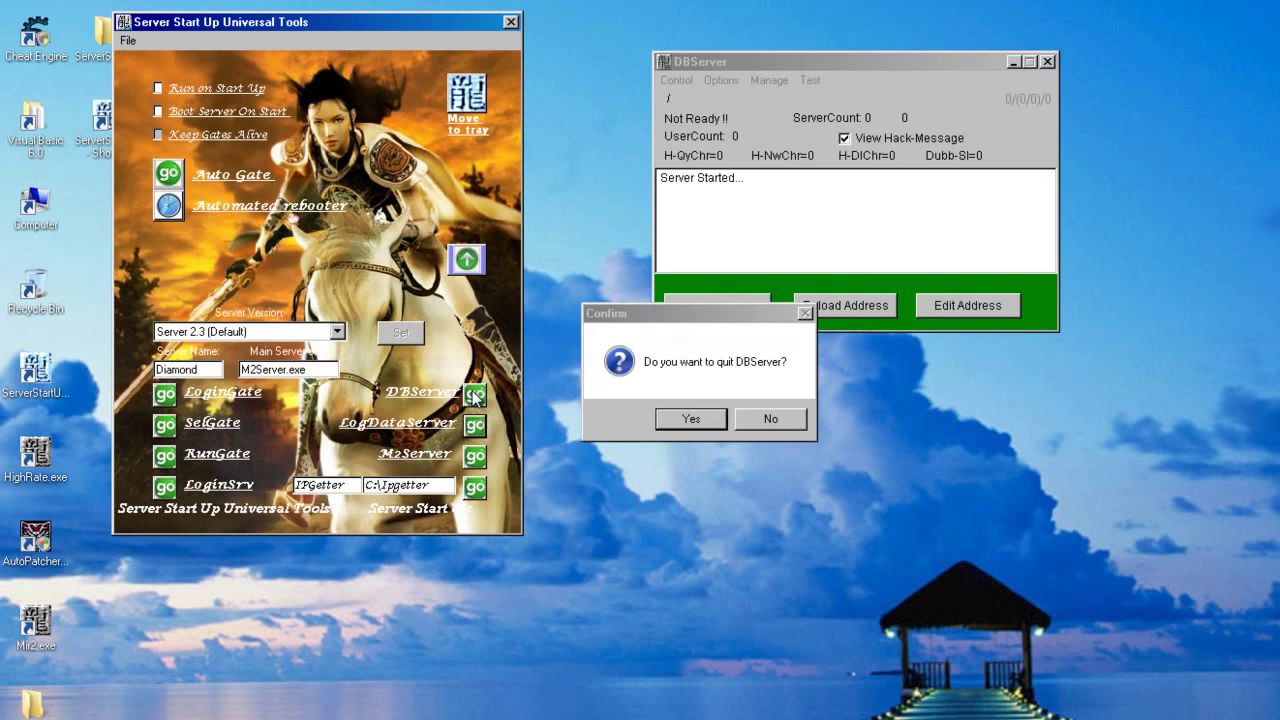
key("Return")
left_click(475, 426)
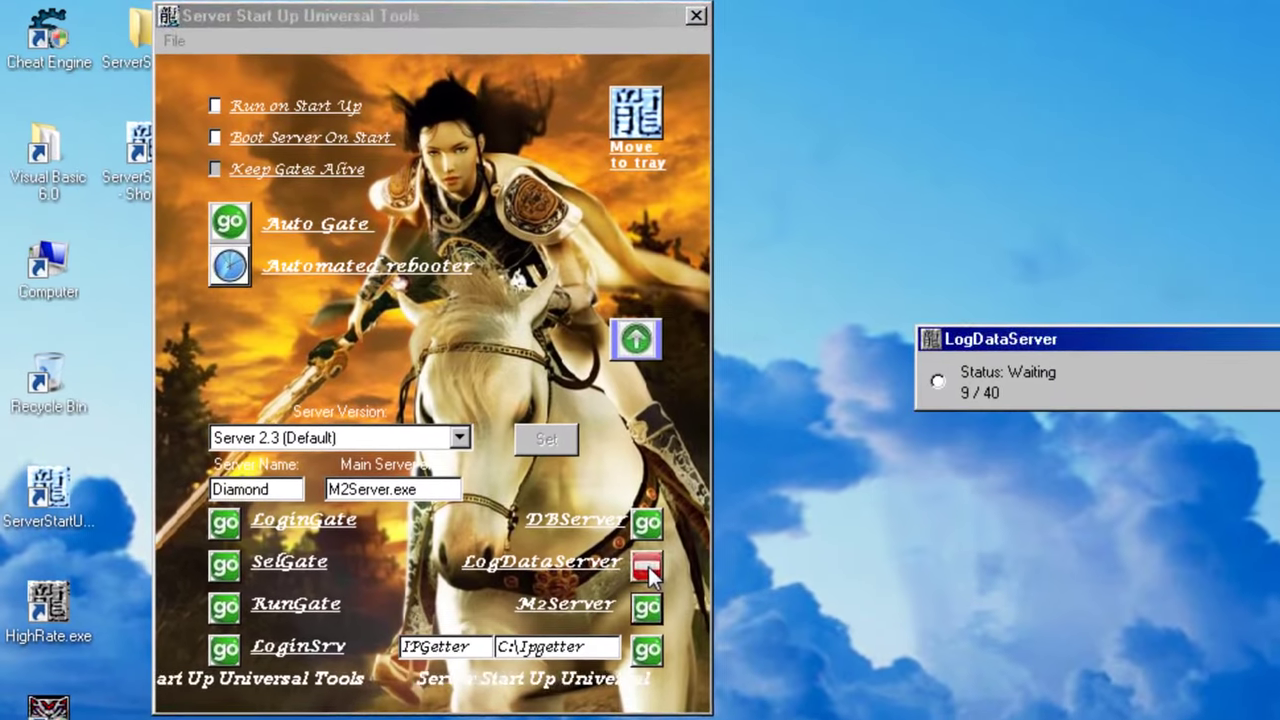
left_click(647, 568)
key("Return")
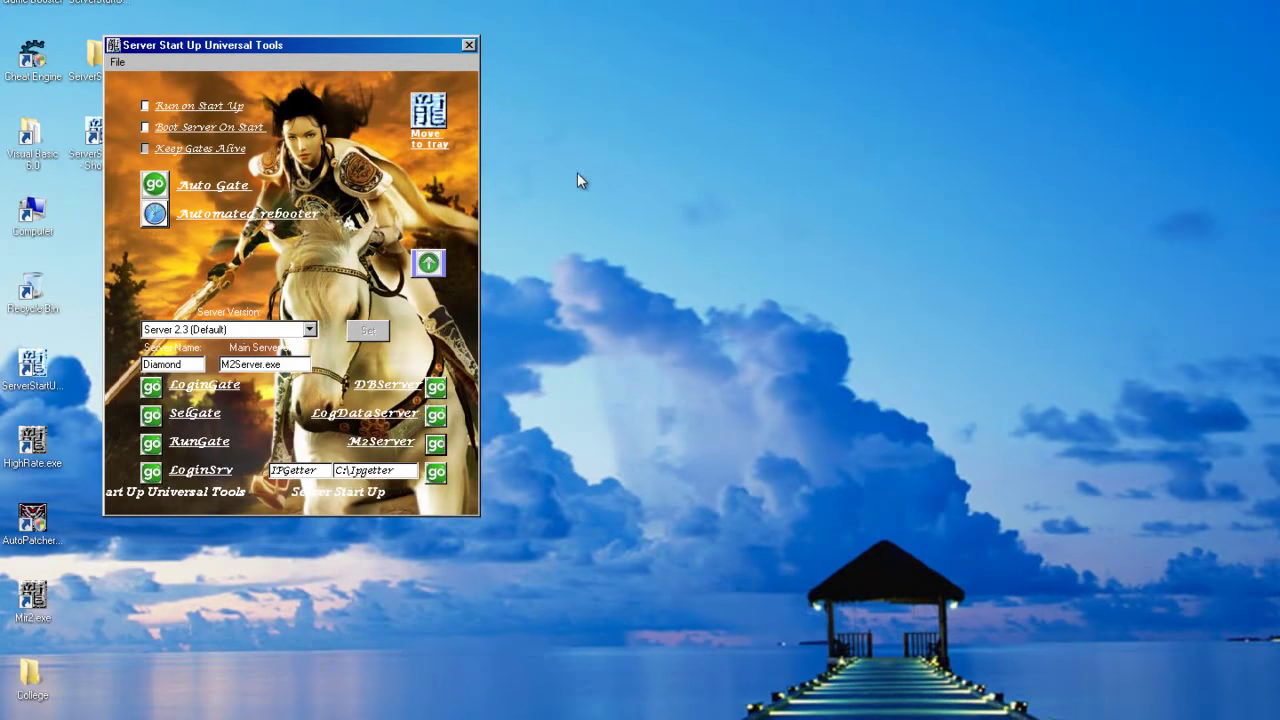
- Open the Automated rebooter and choose 2 days between reboots
right_click(809, 186)
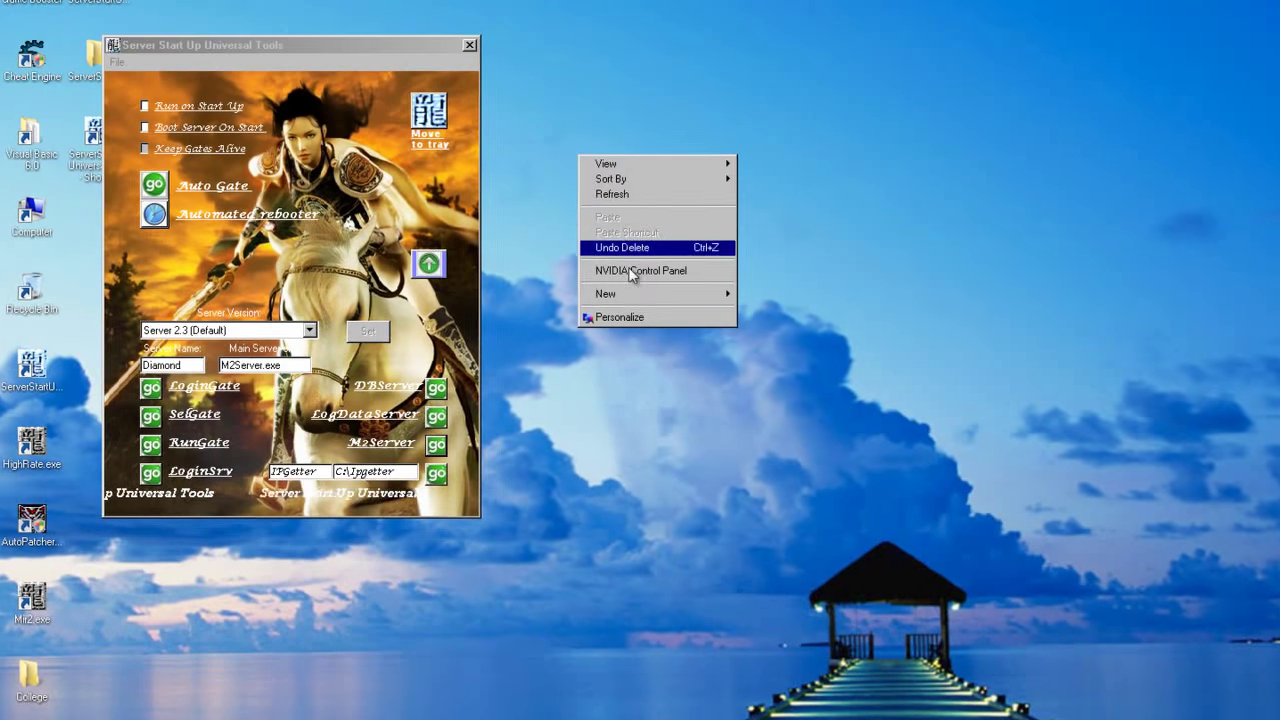
left_click(159, 216)
left_click(423, 411)
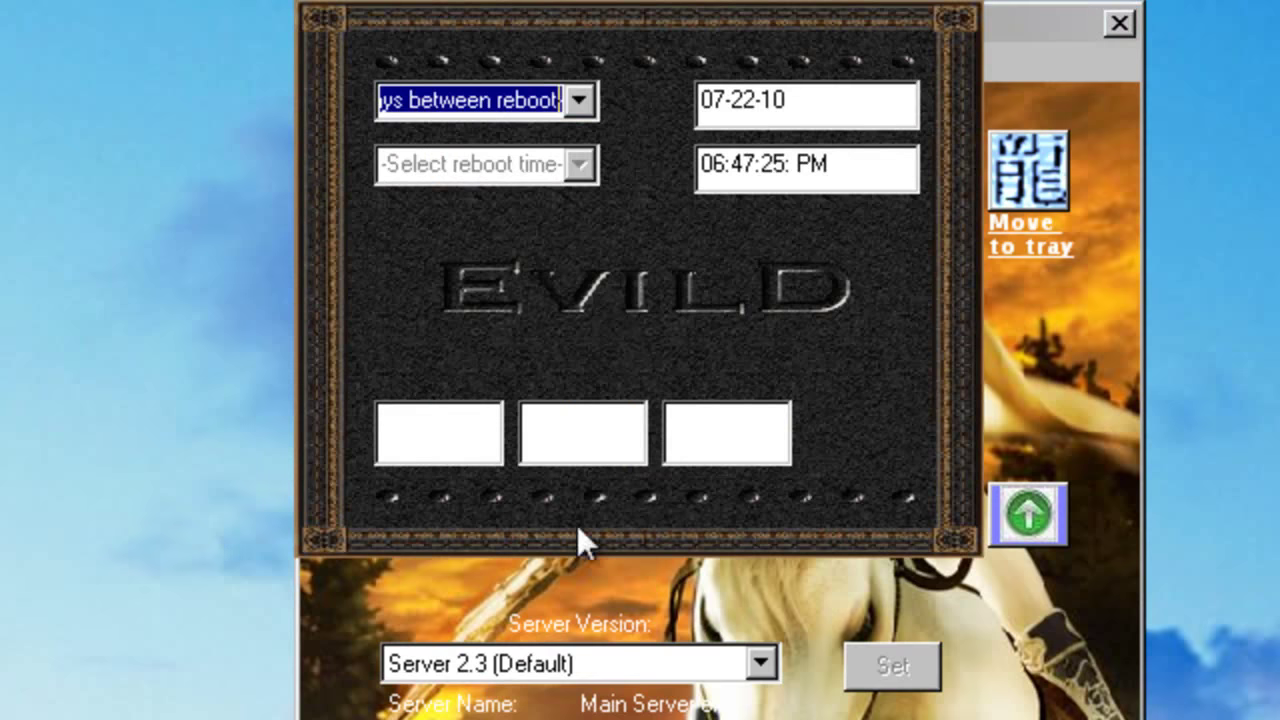
left_click_drag(376, 92, 572, 103)
left_click(580, 100)
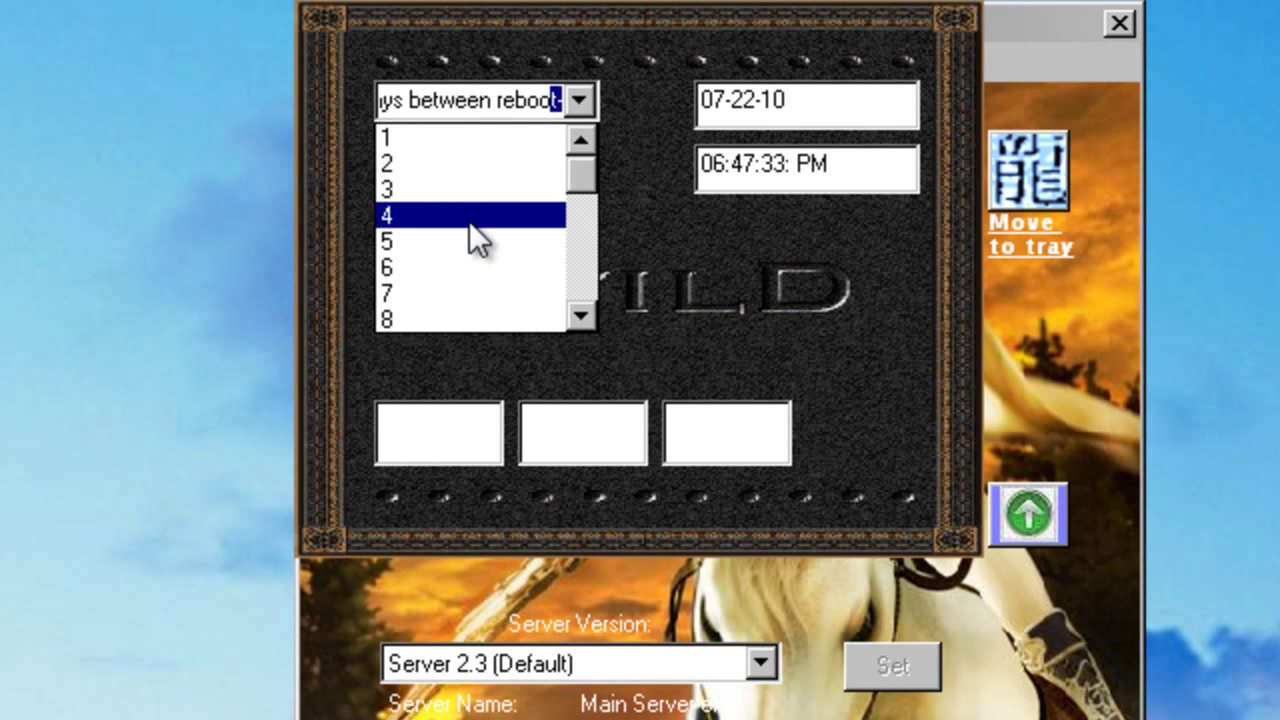
mouse_move(585, 175)
left_mouse_down()
mouse_move(573, 291)
mouse_move(567, 171)
left_mouse_up()
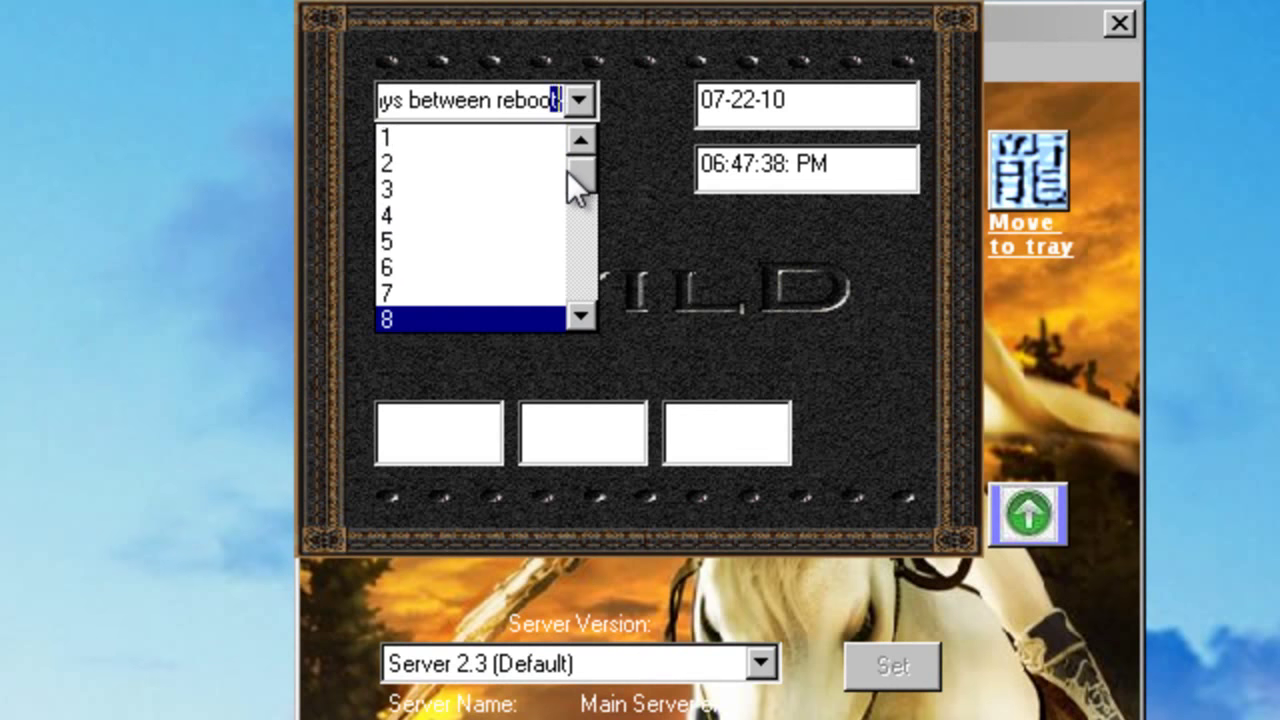
left_click(445, 165)
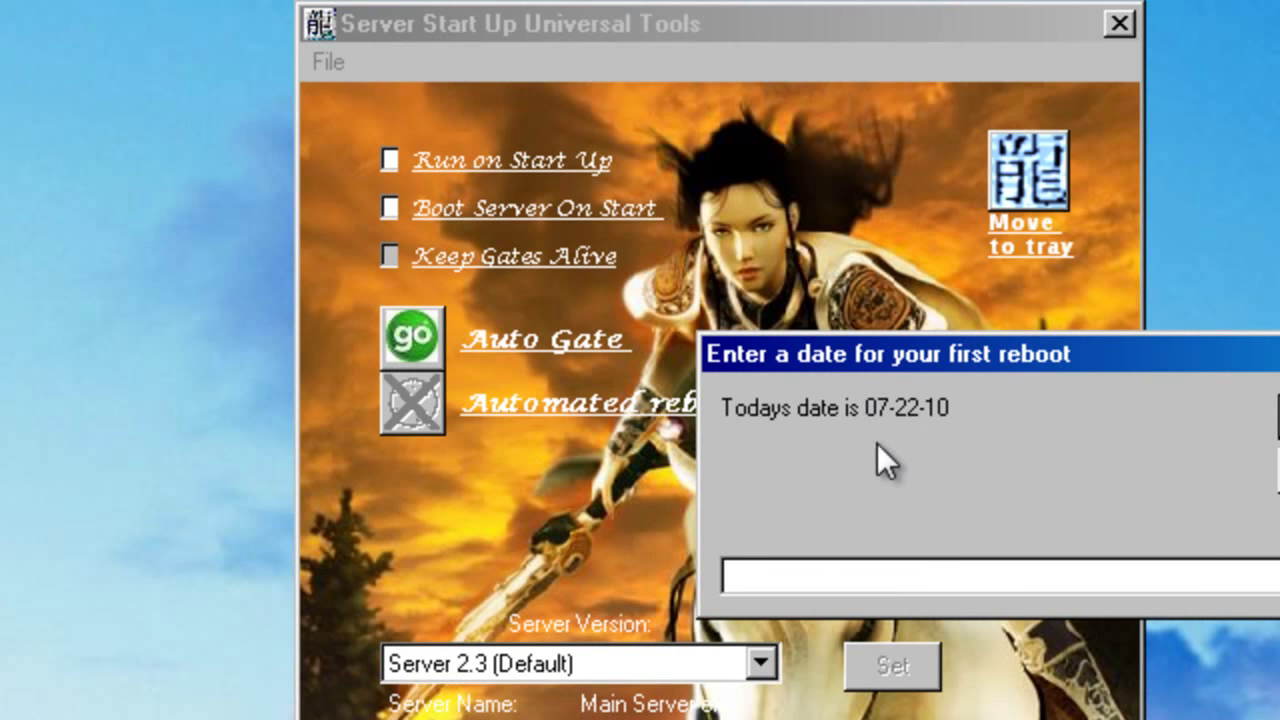
type("k")
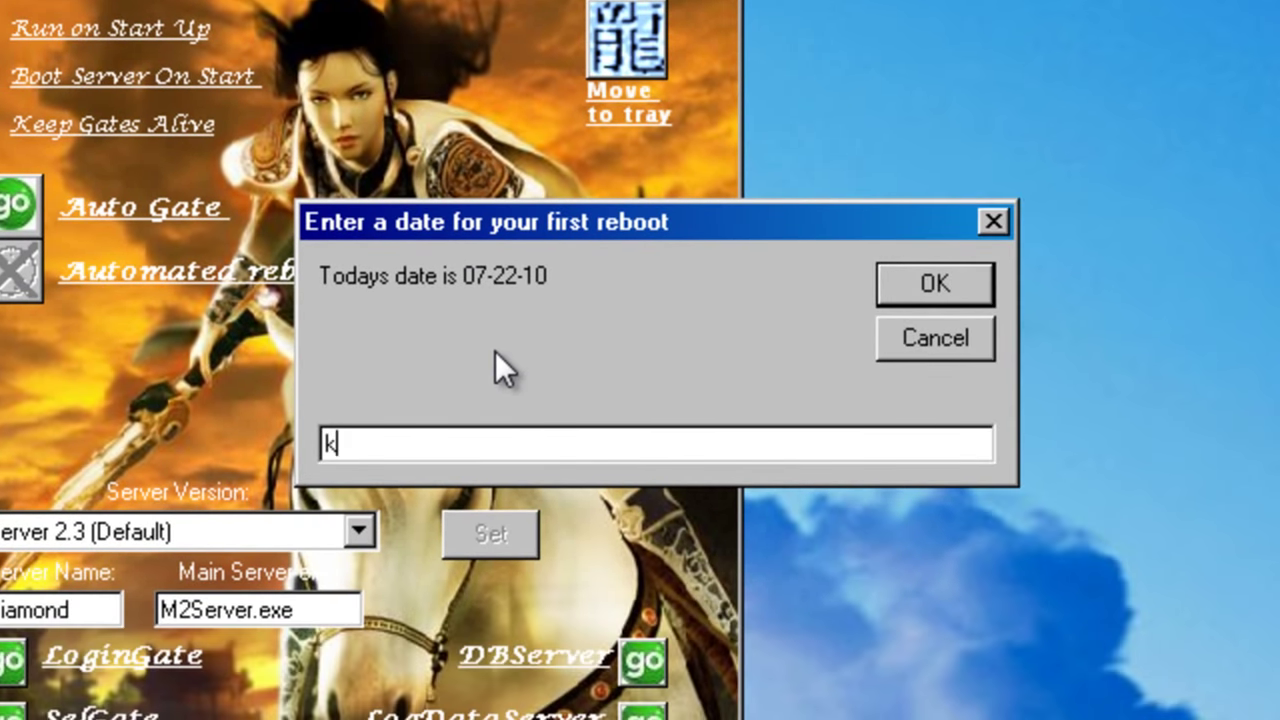
type("eep the ")
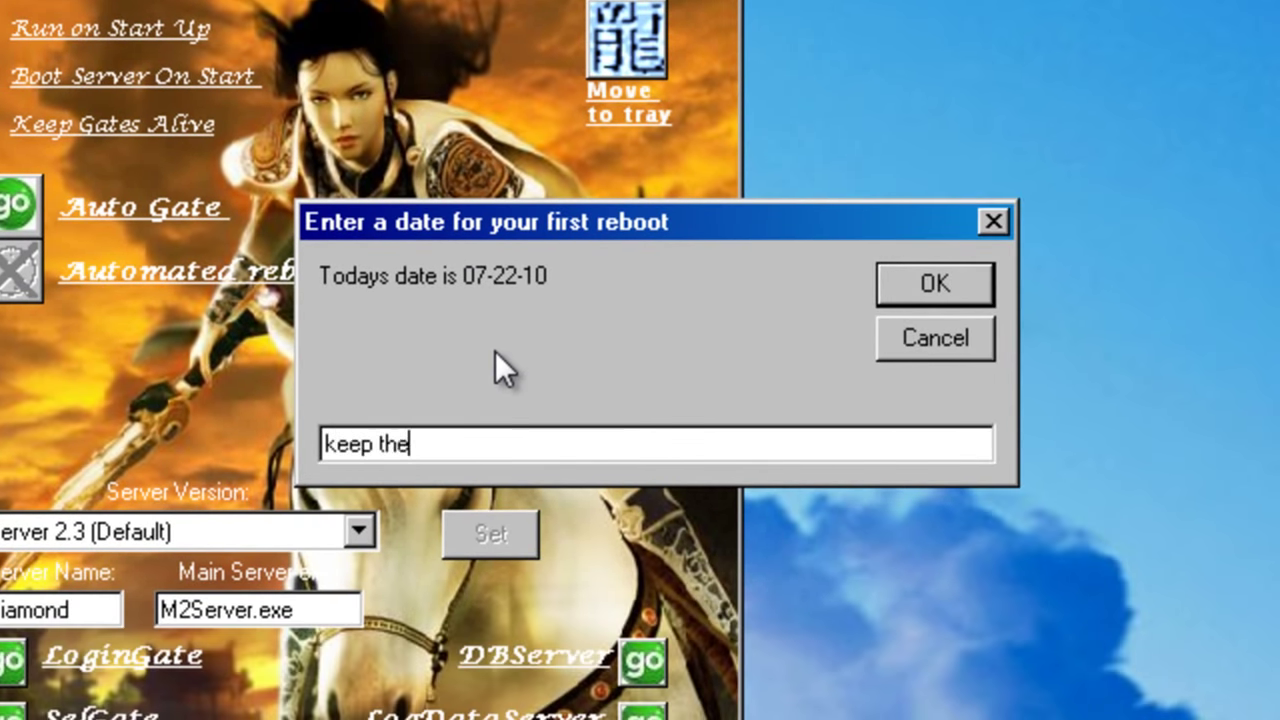
type("date")
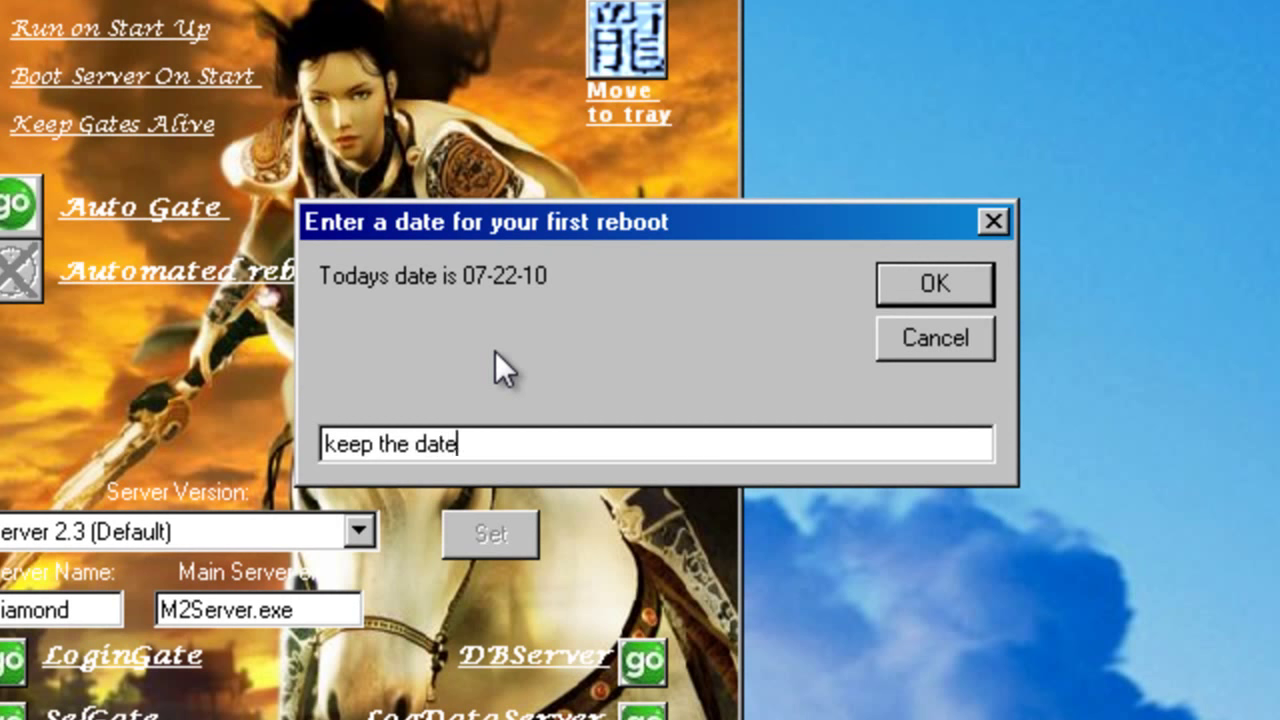
type(" in the same")
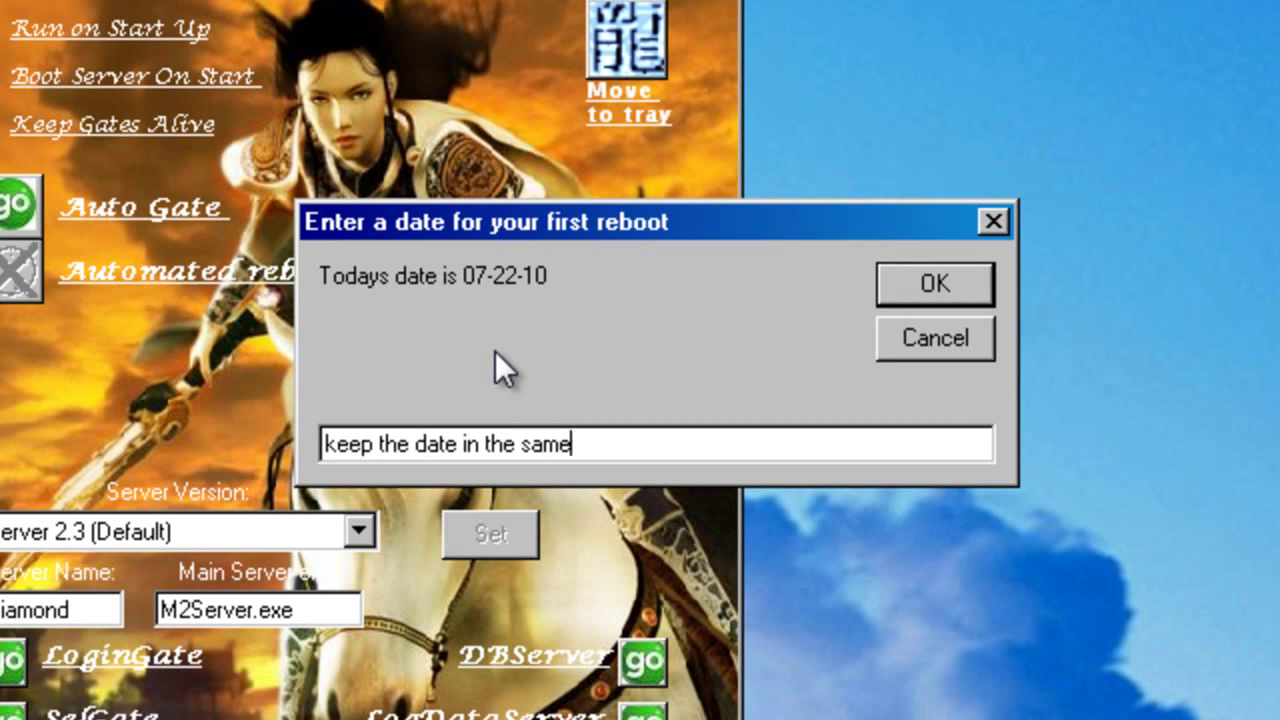
type(" format")
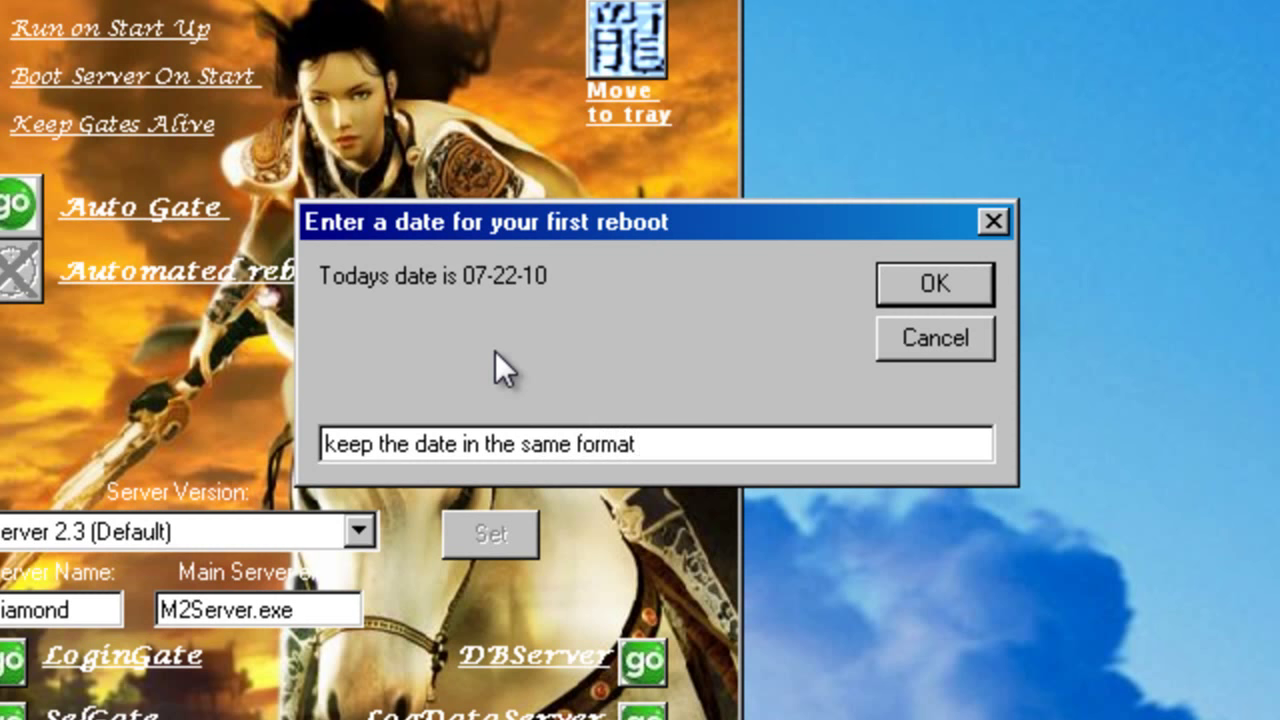
key("BackSpace")
key("BackSpace")
key("BackSpace")
key("BackSpace")
key("BackSpace")
key("BackSpace")
key("BackSpace")
key("BackSpace")
key("BackSpace")
key("BackSpace")
key("BackSpace")
key("BackSpace")
key("BackSpace")
key("BackSpace")
key("BackSpace")
key("BackSpace")
key("BackSpace")
key("BackSpace")
key("BackSpace")
key("BackSpace")
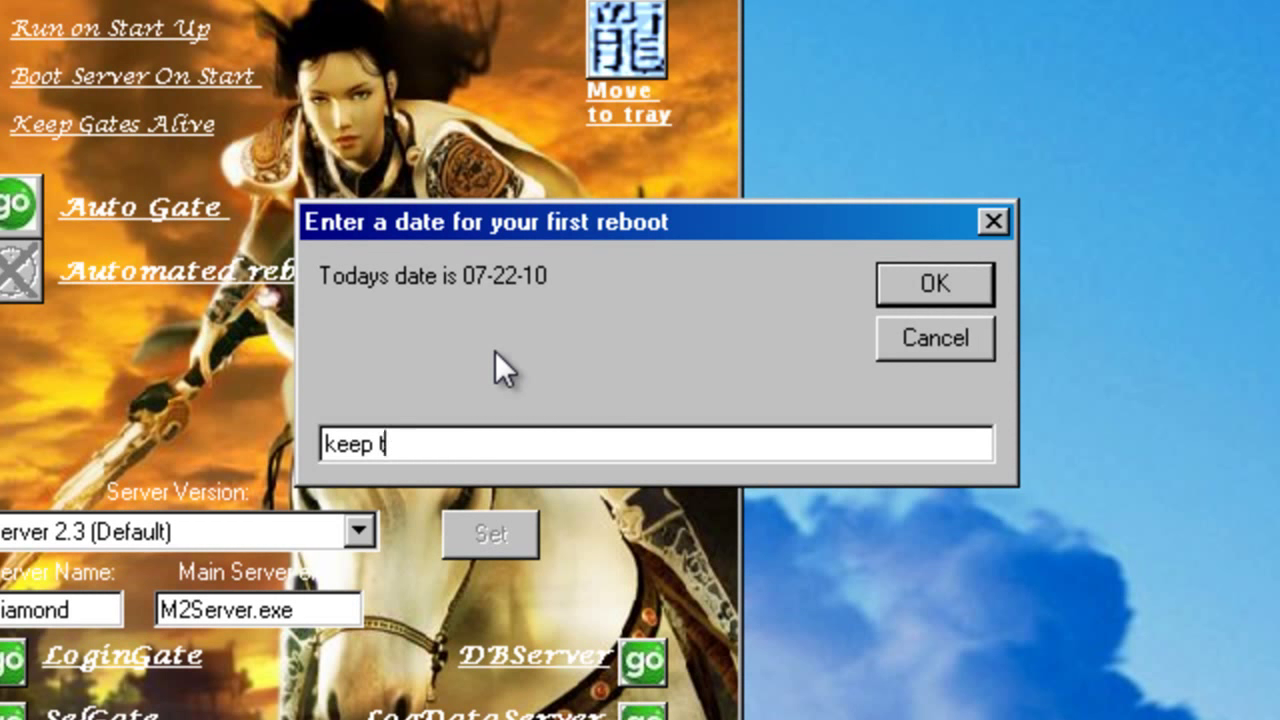
- Set the first automated reboot to the date 07-22-10 and choose the reboot time 07:00:01 PM
type("07")
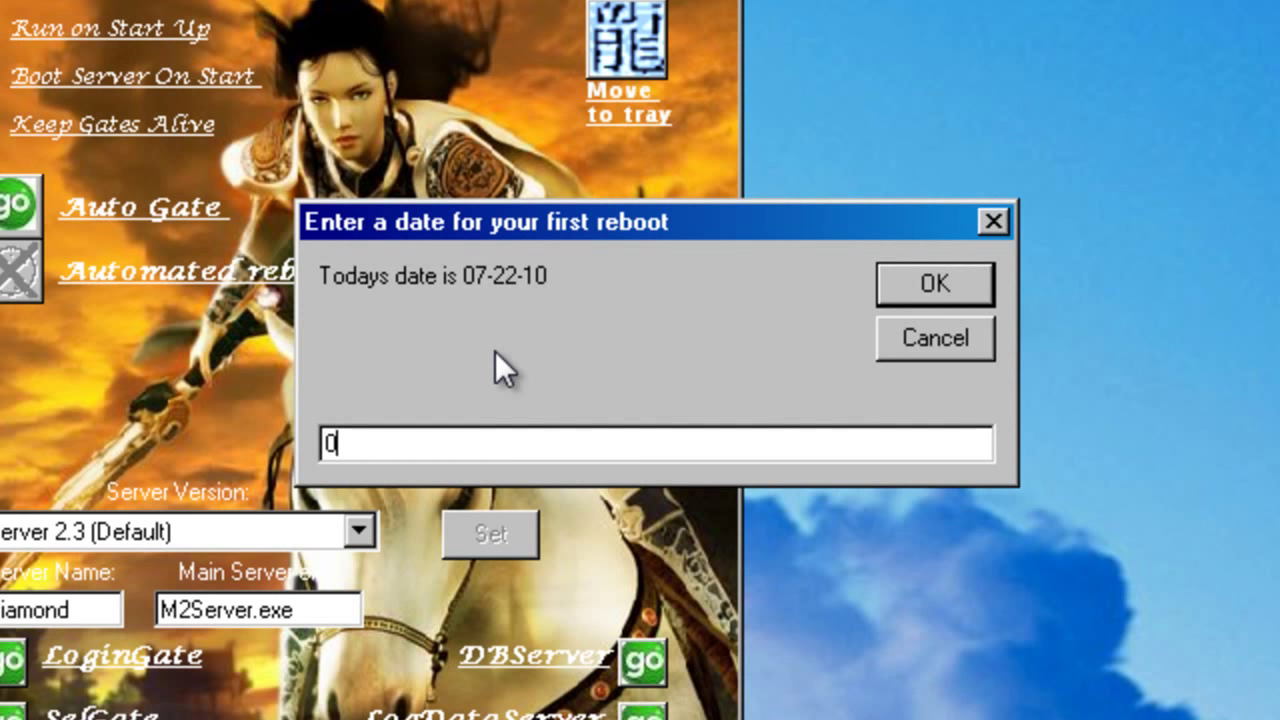
type("-22-10")
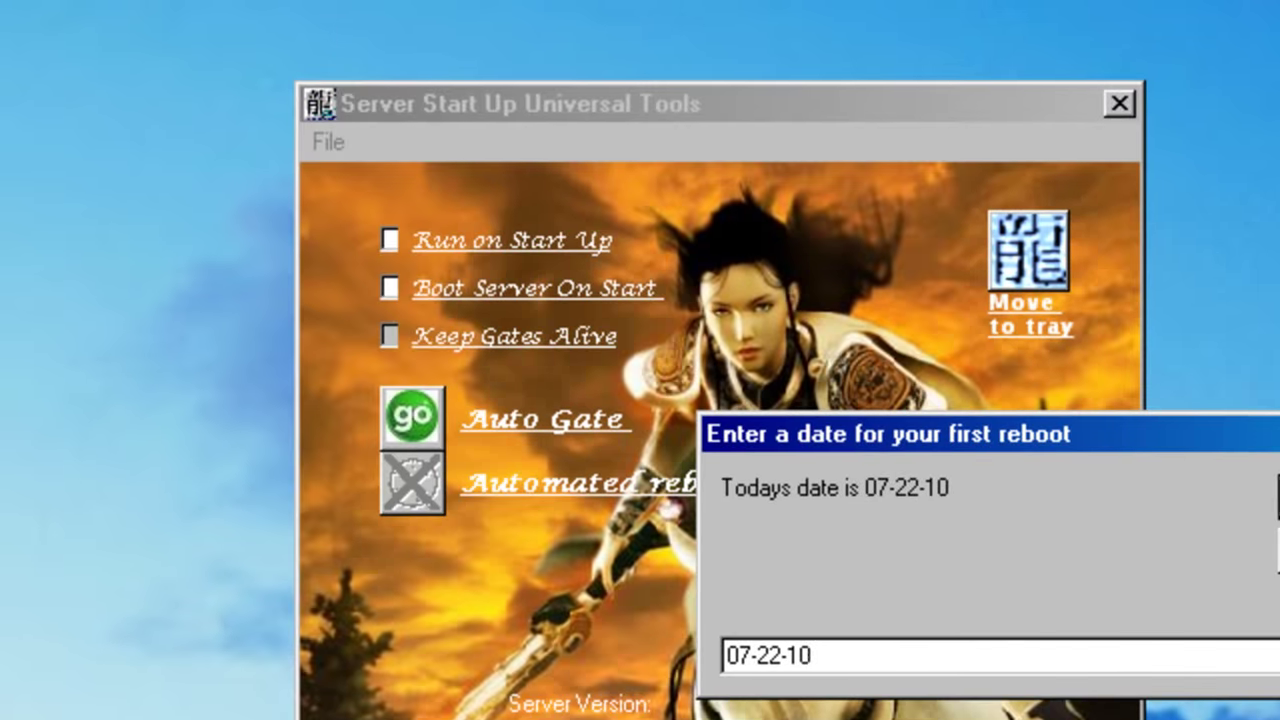
left_click(1209, 440)
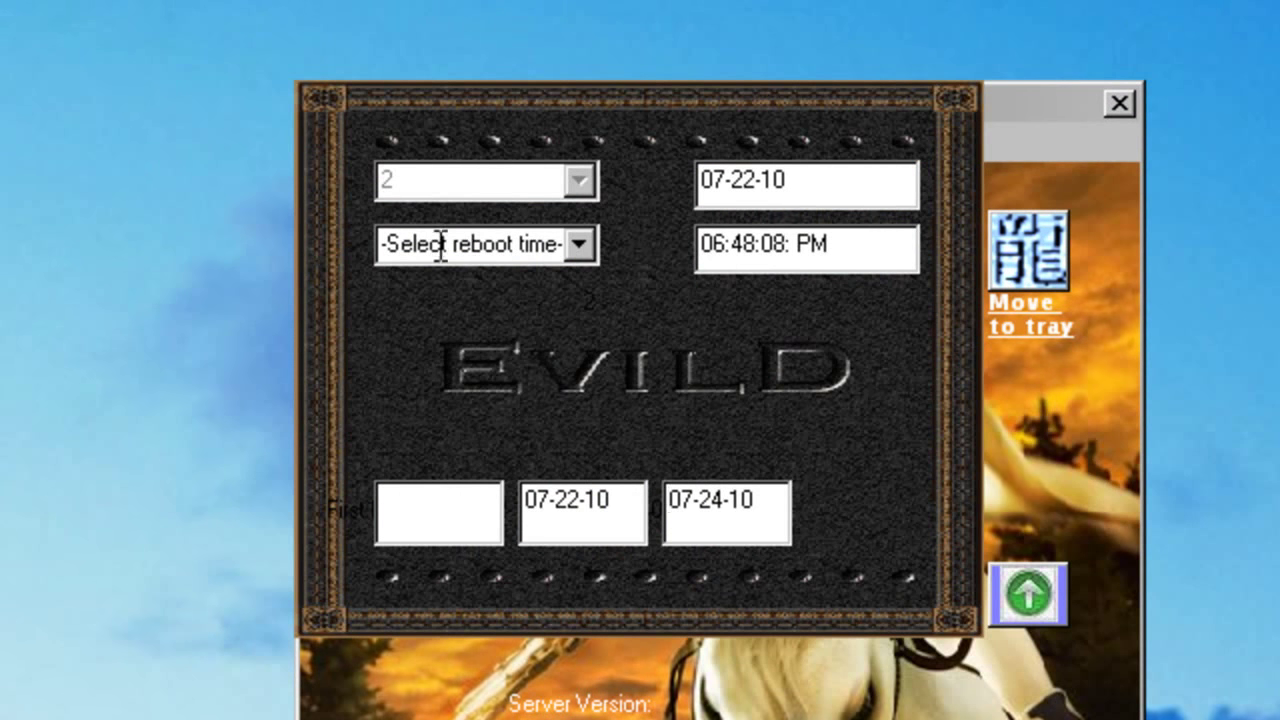
left_click(579, 247)
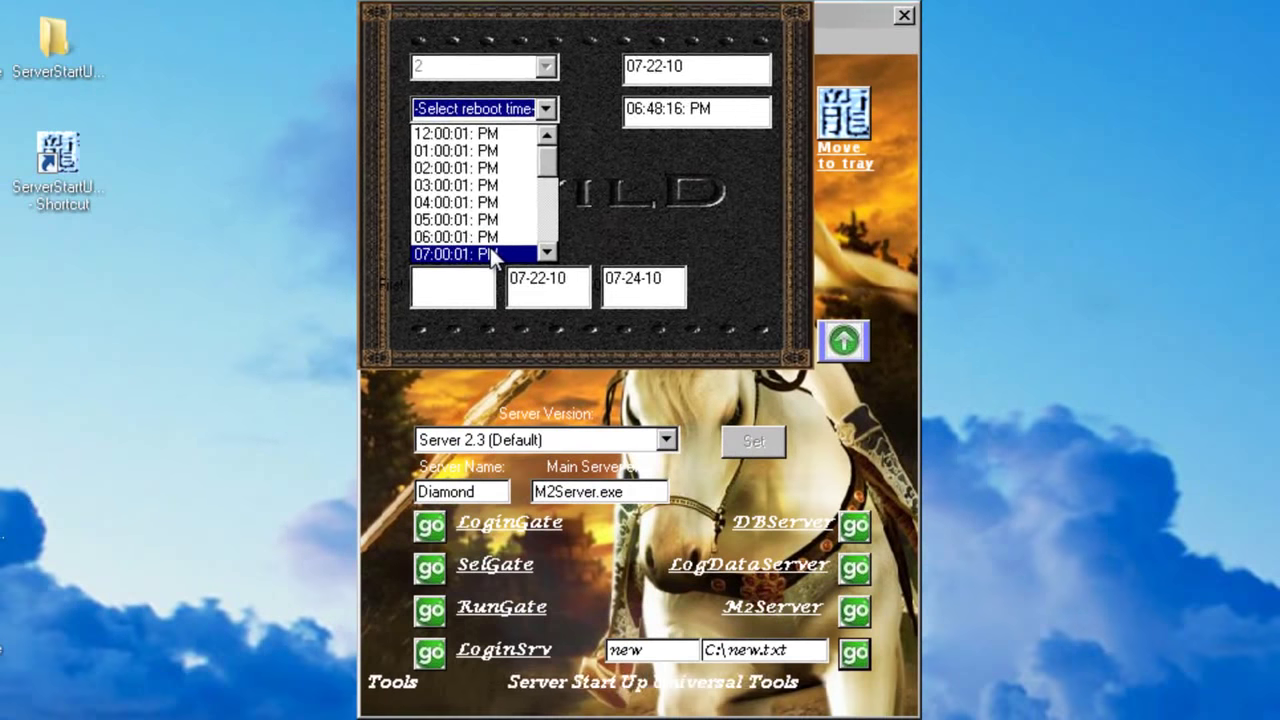
left_click(495, 455)
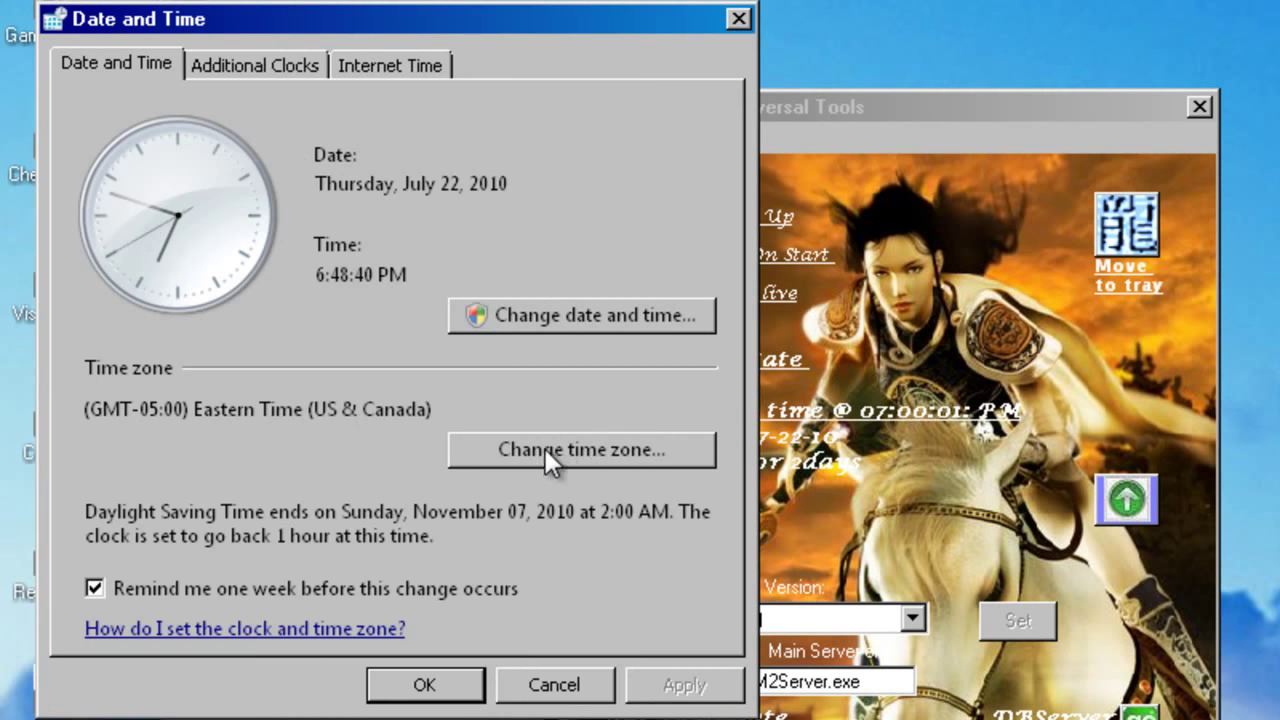
- Set the Windows system clock to 6:59:55 PM, just before the scheduled reboot, and close the Date and Time settings
left_click(526, 313)
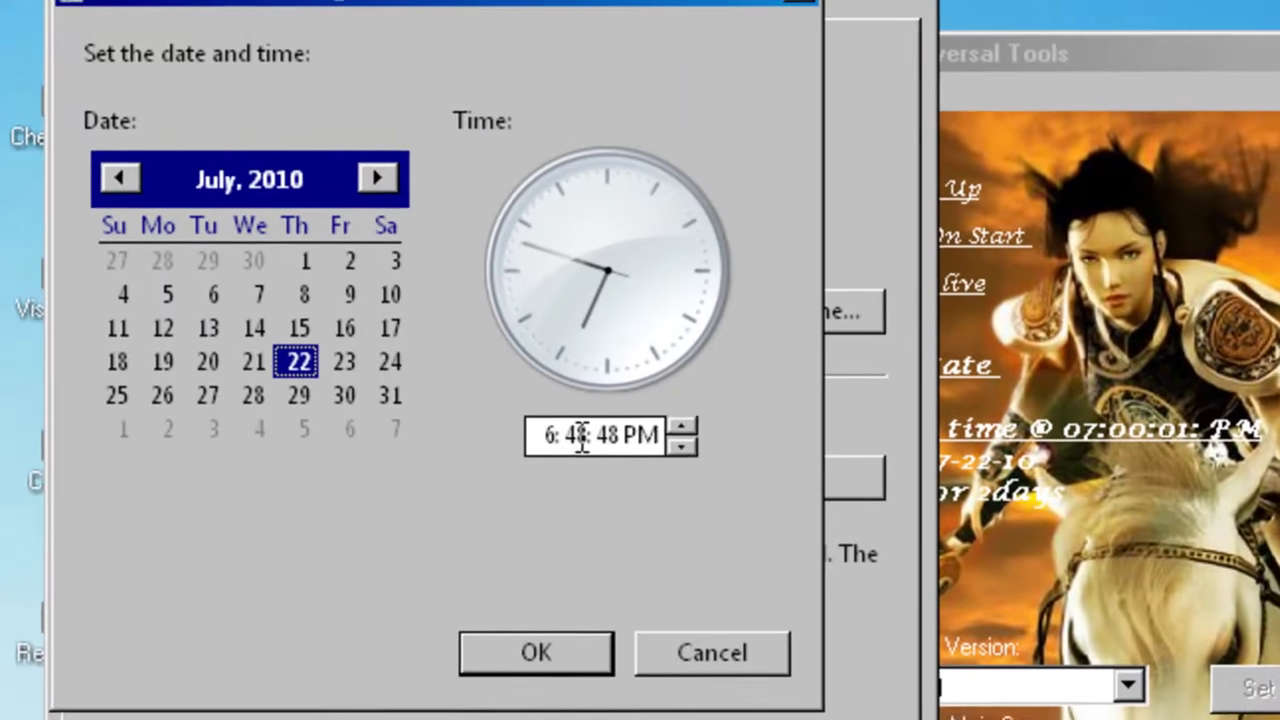
left_click(259, 211)
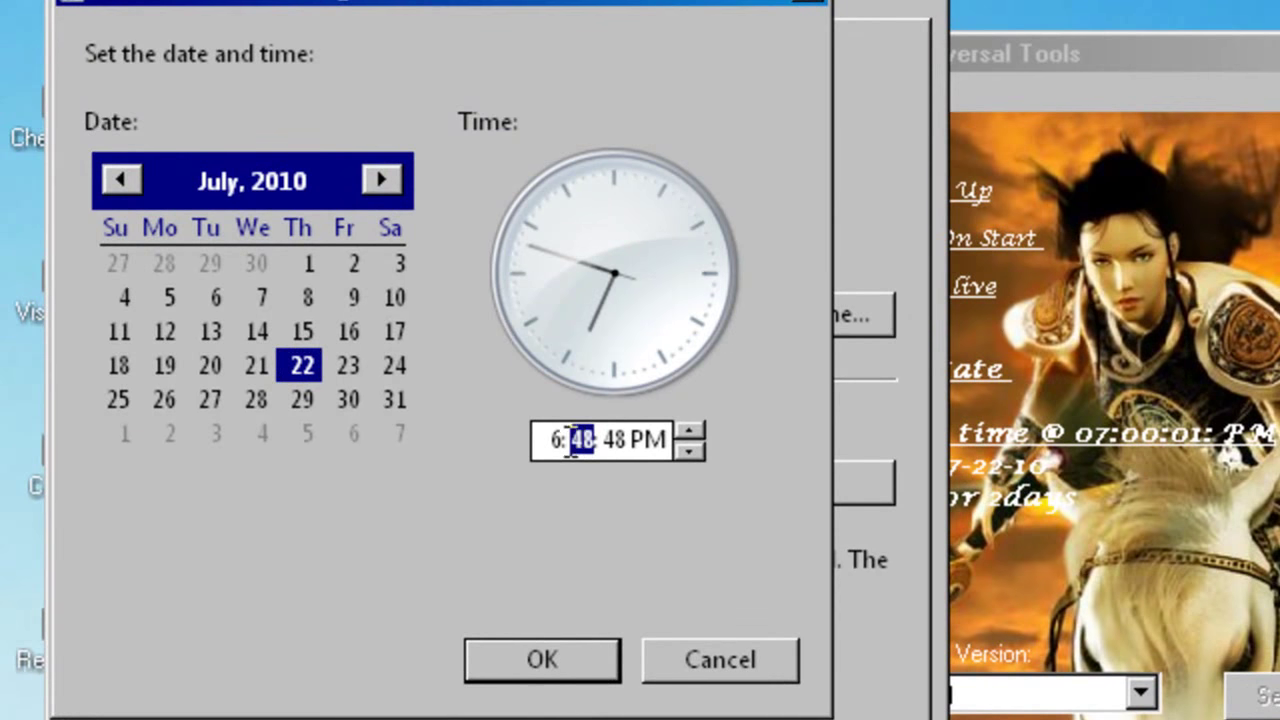
type("9")
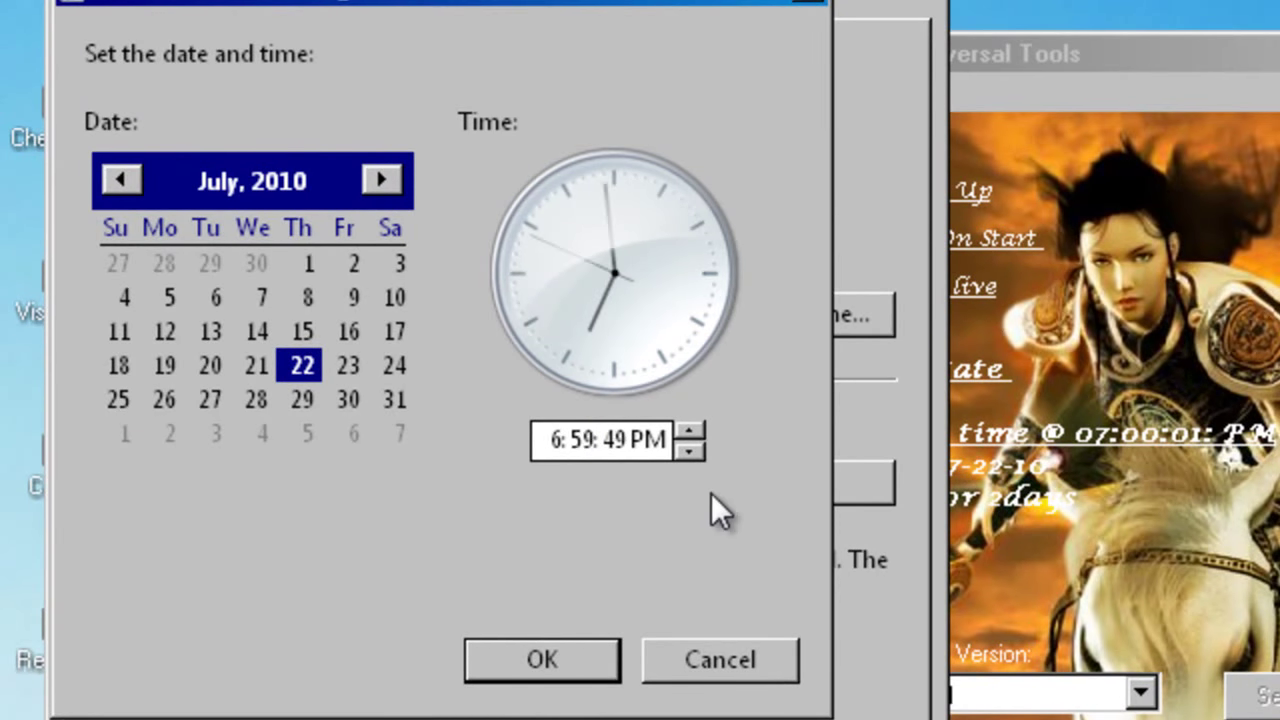
left_click(618, 438)
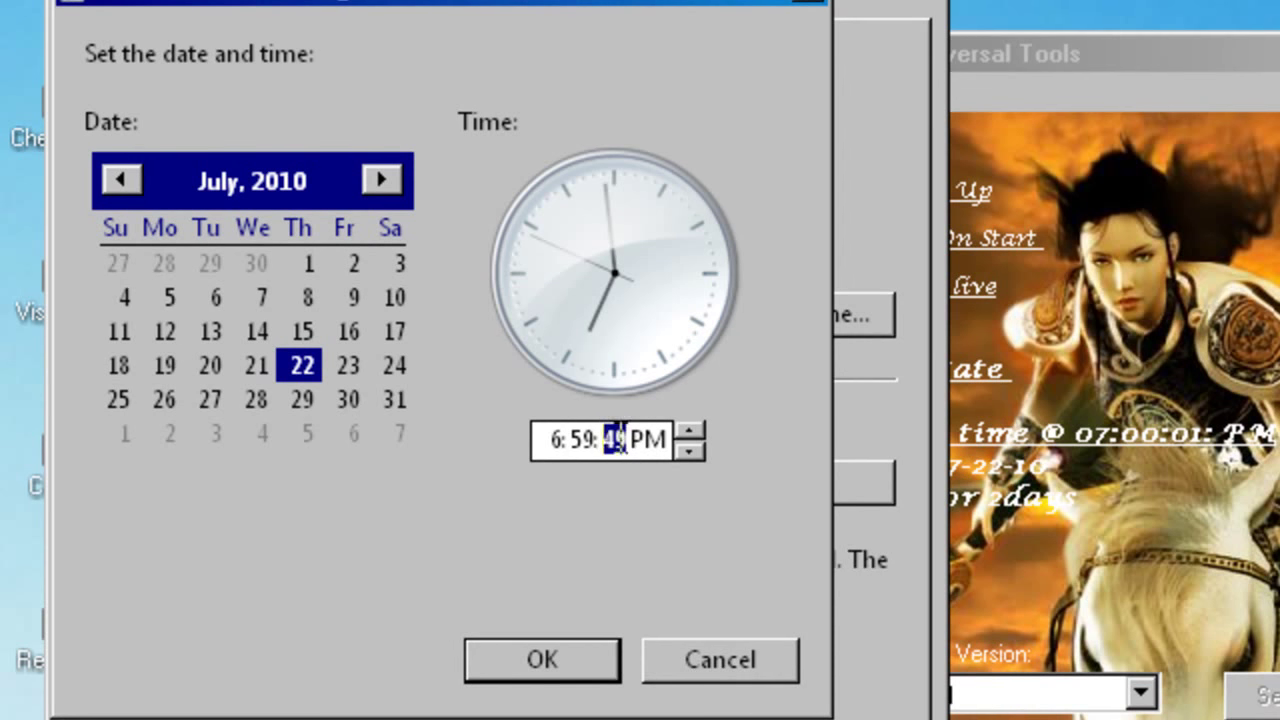
type("5")
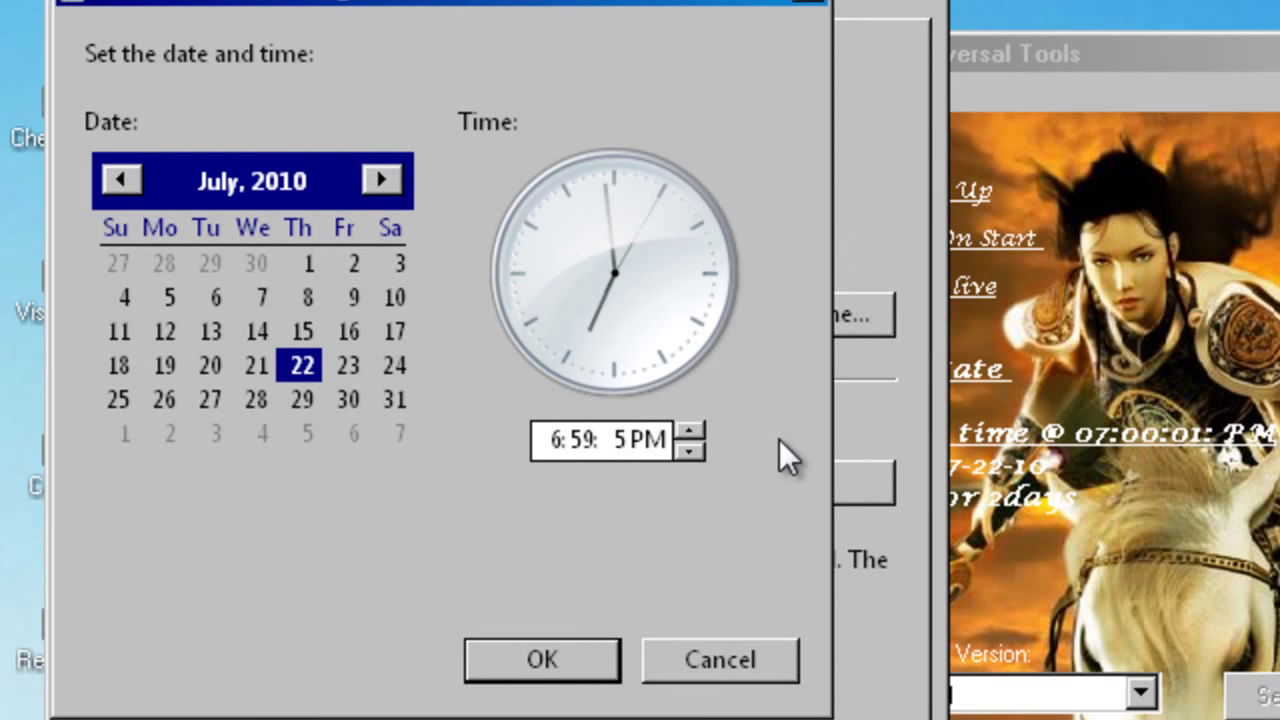
type("5")
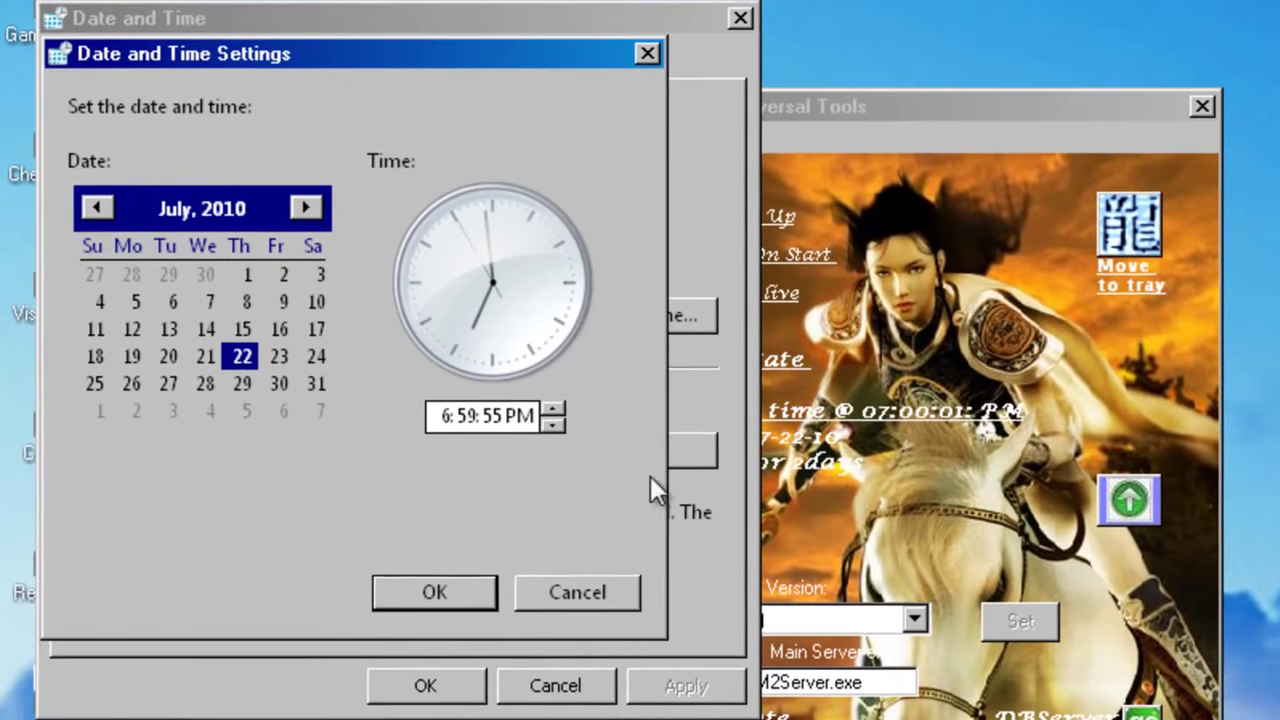
left_click(495, 630)
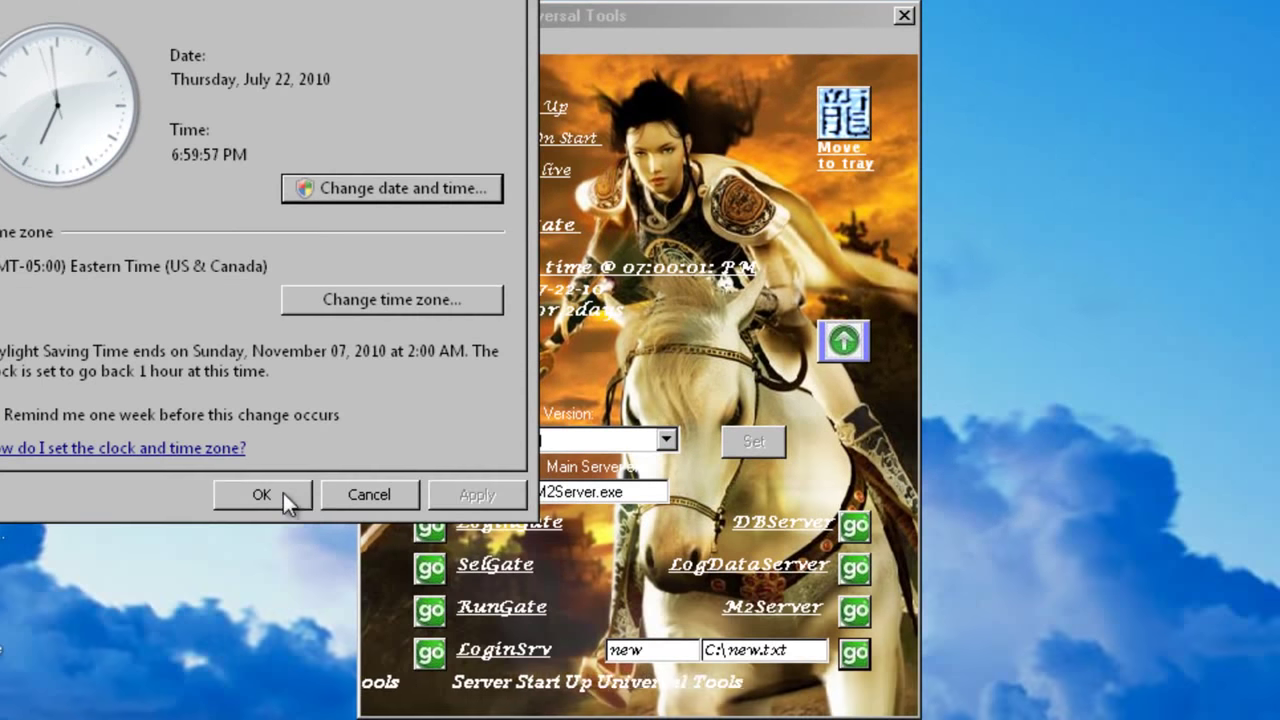
left_click(283, 493)
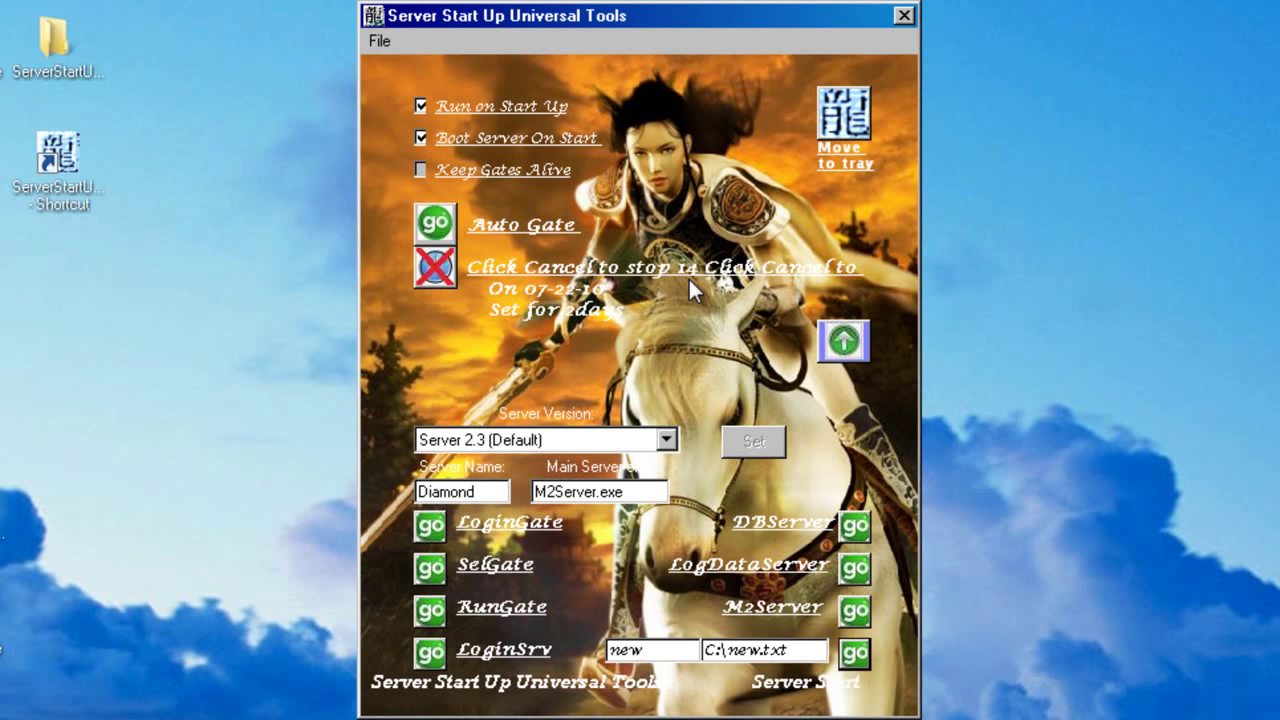
- Start the server gates with Auto Gate and, once back on the desktop, launch the Server Start Up Universal Tools shortcut
left_click(445, 234)
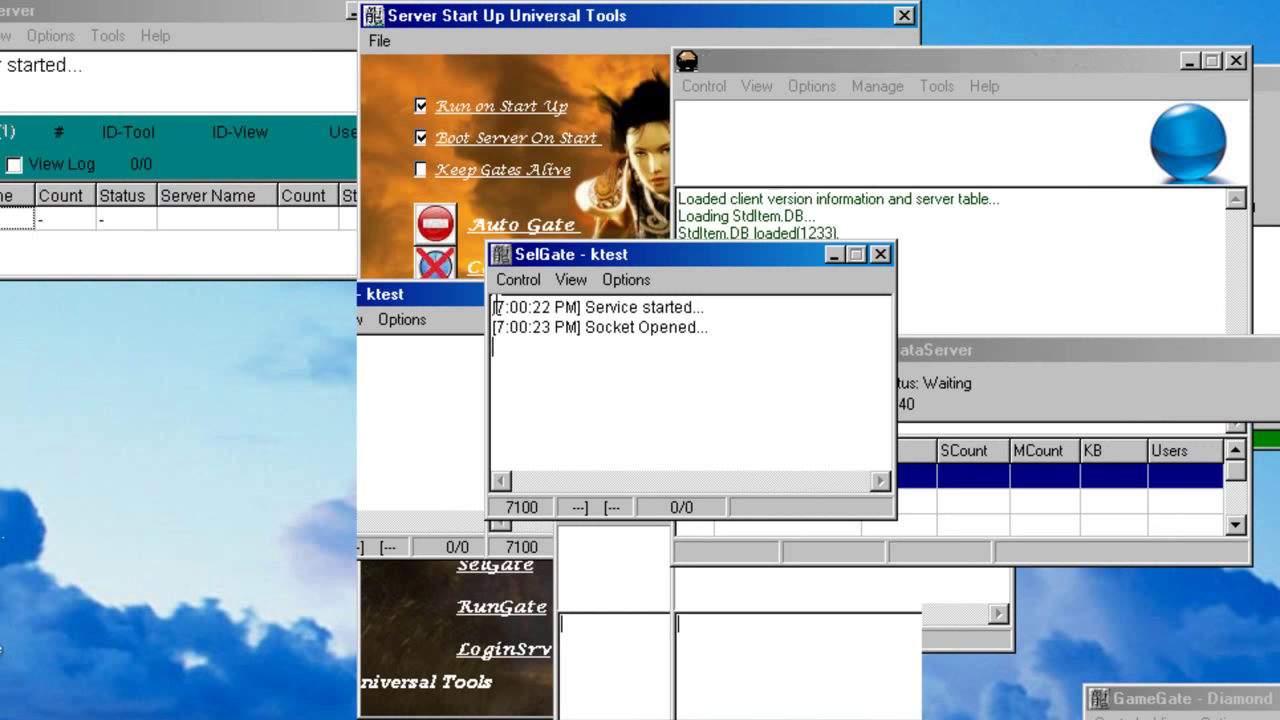
left_click(550, 17)
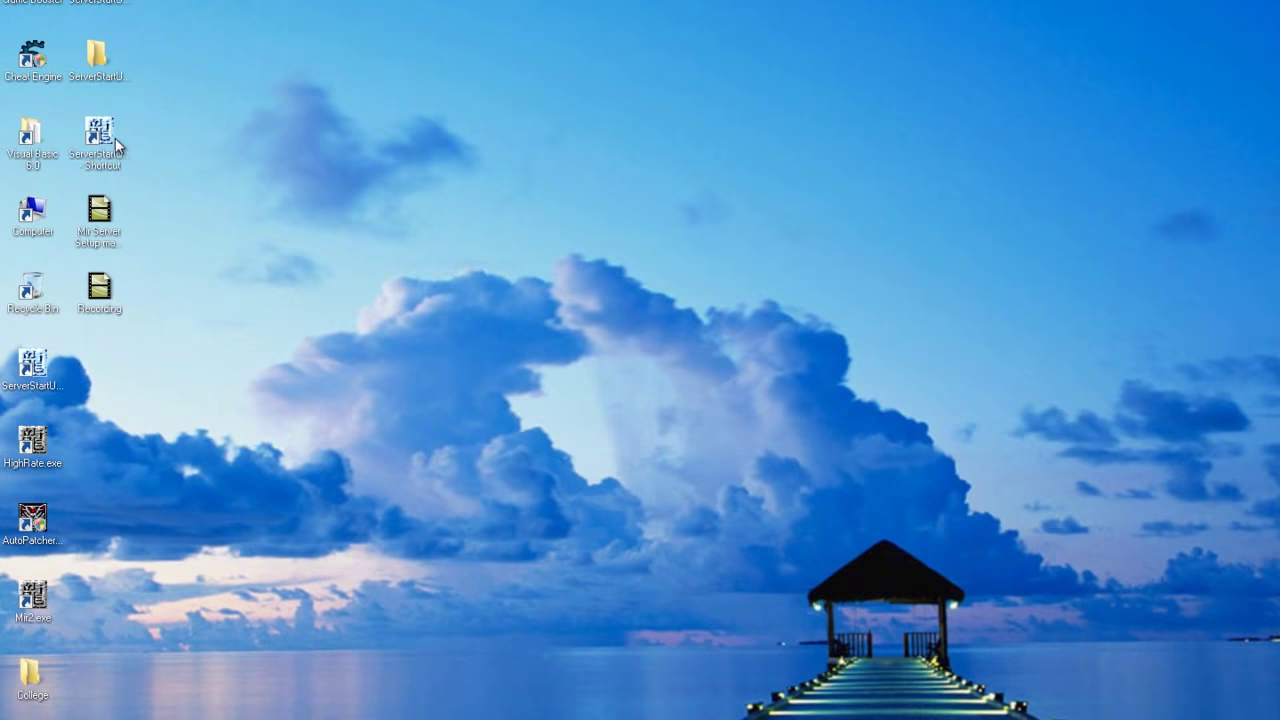
left_click(166, 164)
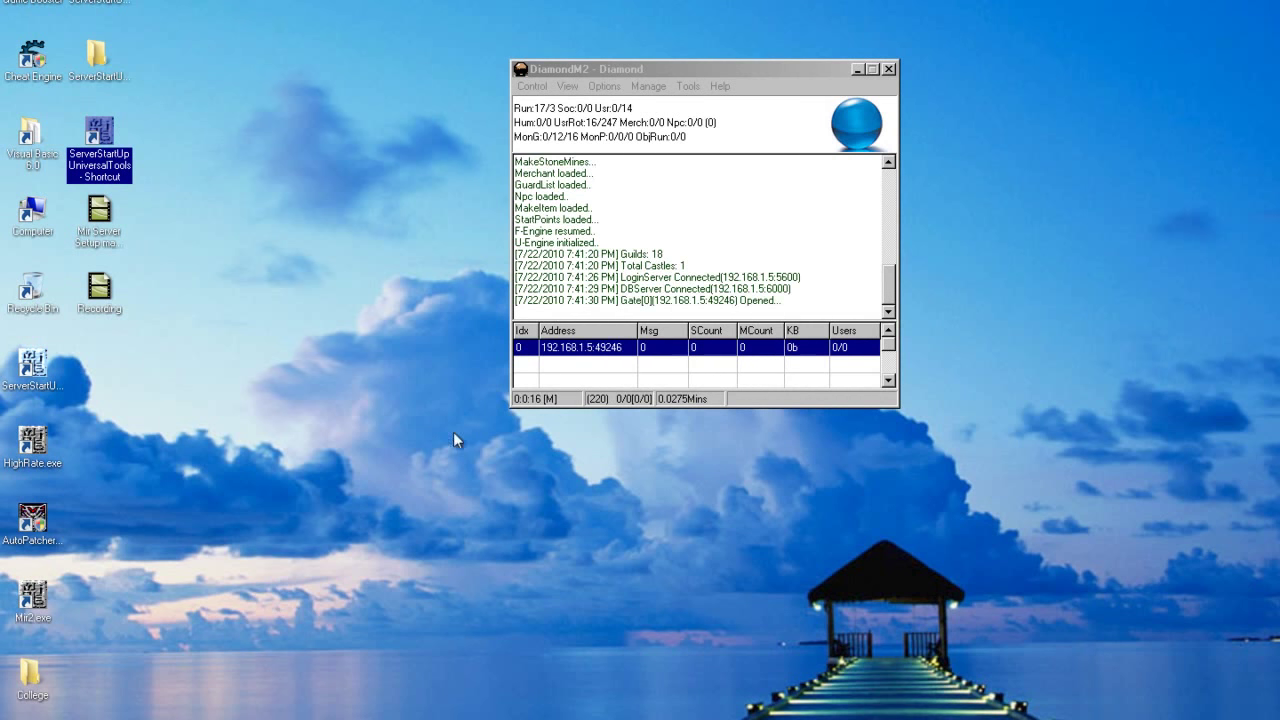
- Launch the Mir2 client from the desktop, choose a server, log in with the account name and password, and enter the game
left_click(28, 607)
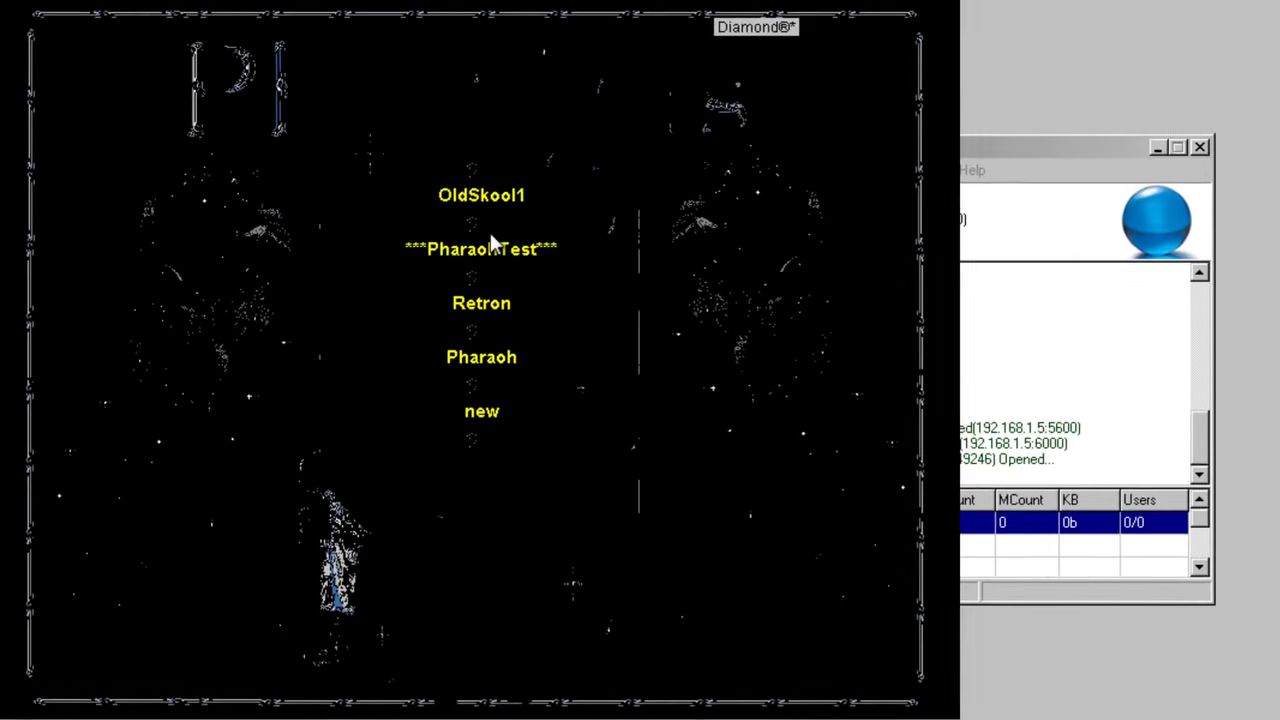
left_click(360, 140)
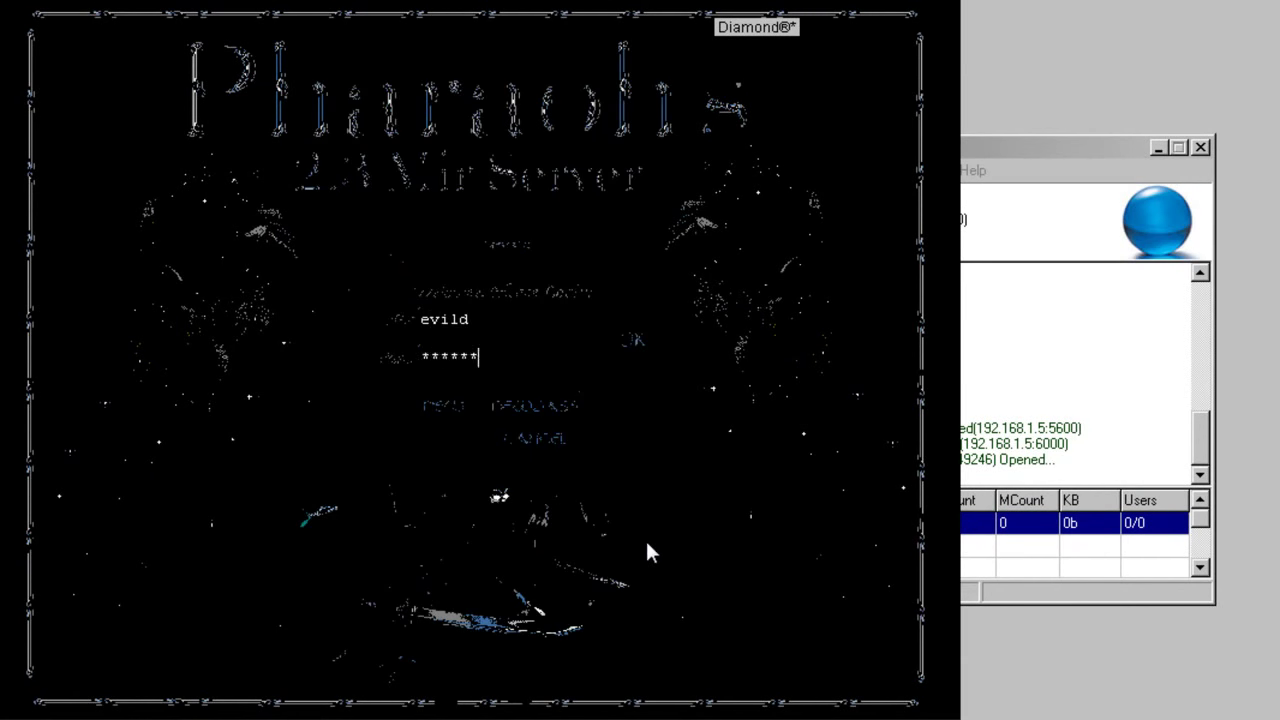
key("Return")
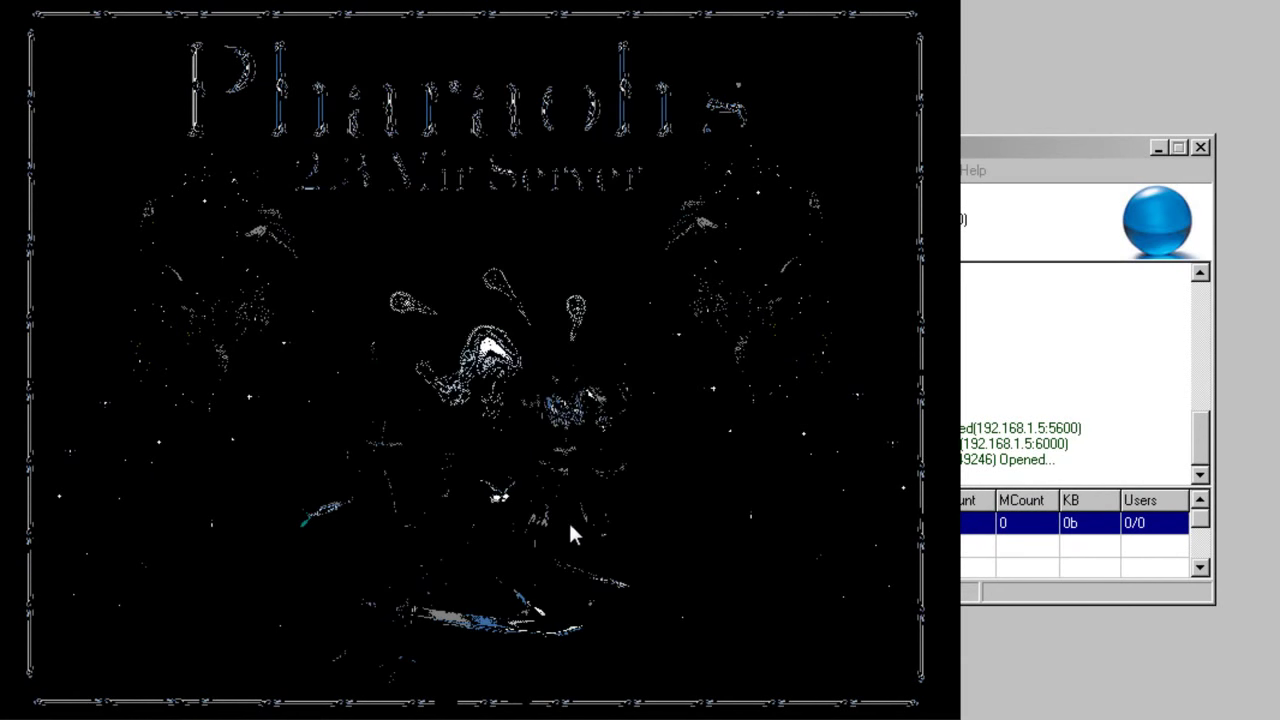
left_click(657, 538)
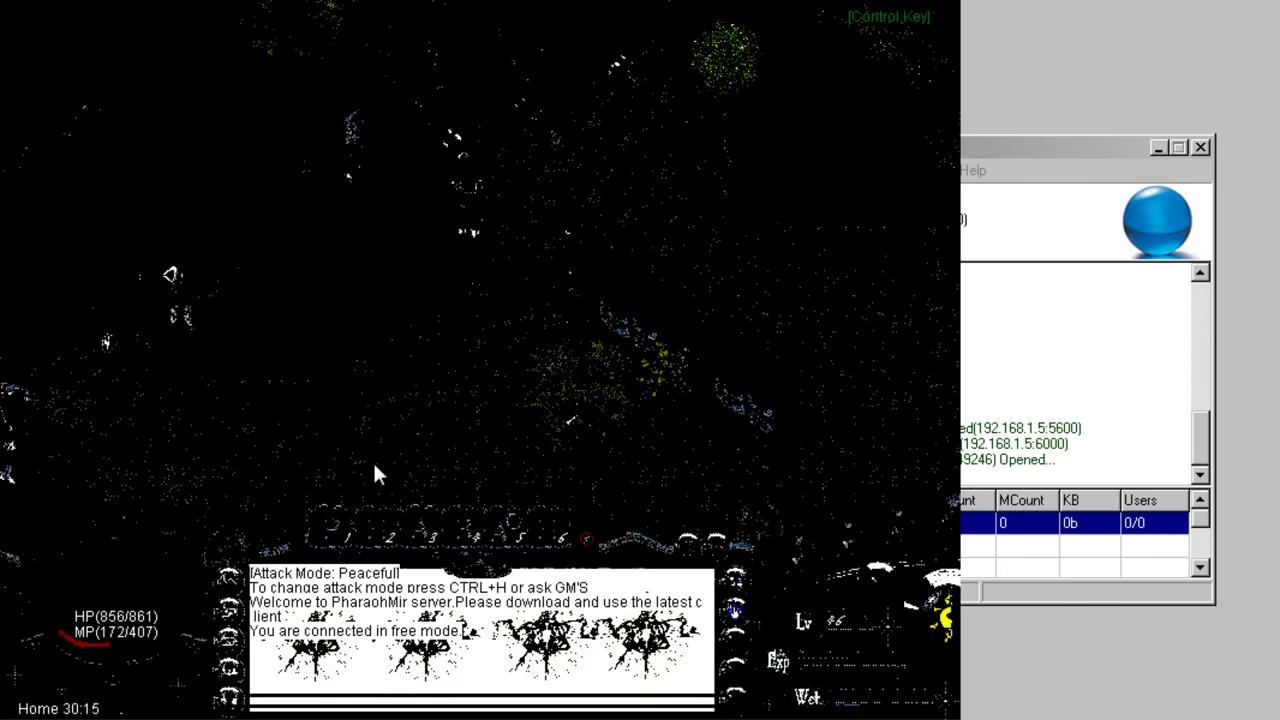
- Move the character around in the game world, exit Legend of Mir and confirm quitting
mouse_move(327, 358)
left_mouse_down()
mouse_move(189, 434)
mouse_move(187, 451)
mouse_move(364, 455)
mouse_move(946, 420)
mouse_move(721, 355)
mouse_move(783, 370)
mouse_move(760, 391)
mouse_move(346, 466)
mouse_move(185, 430)
mouse_move(793, 352)
mouse_move(686, 130)
mouse_move(303, 382)
mouse_move(248, 433)
mouse_move(734, 329)
mouse_move(171, 57)
mouse_move(445, 306)
left_mouse_up()
left_click(717, 543)
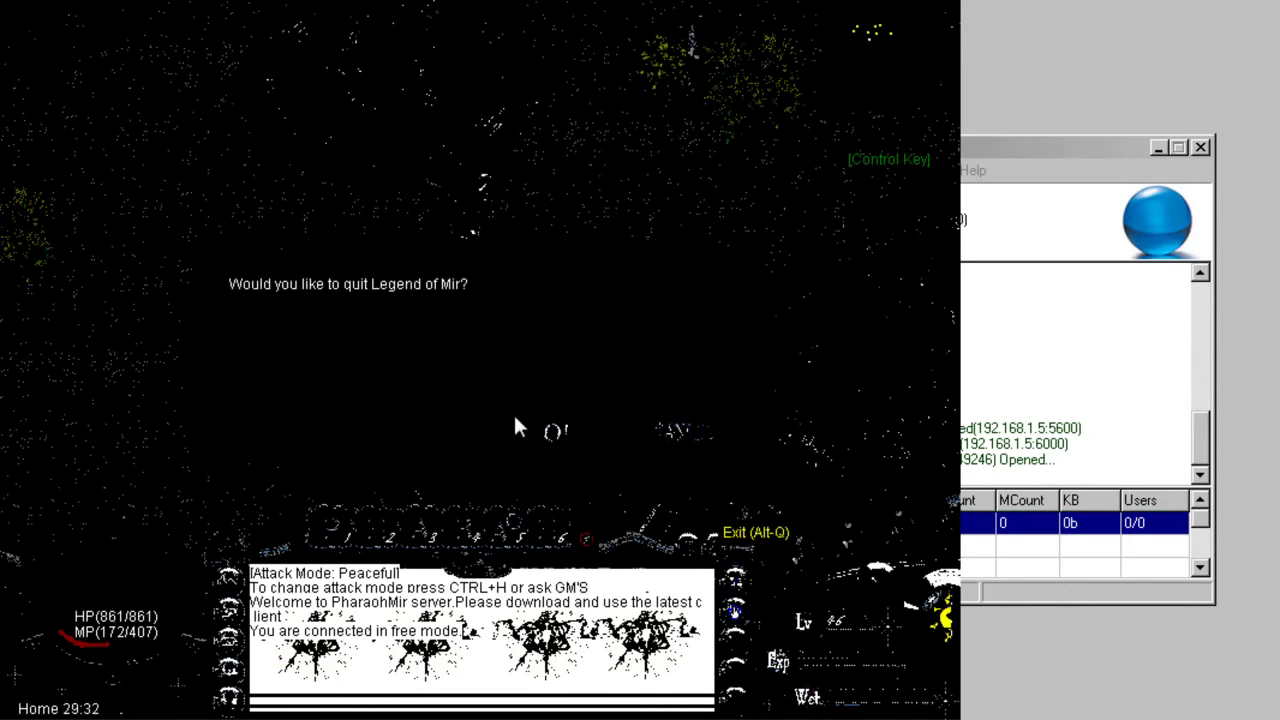
left_click(552, 440)
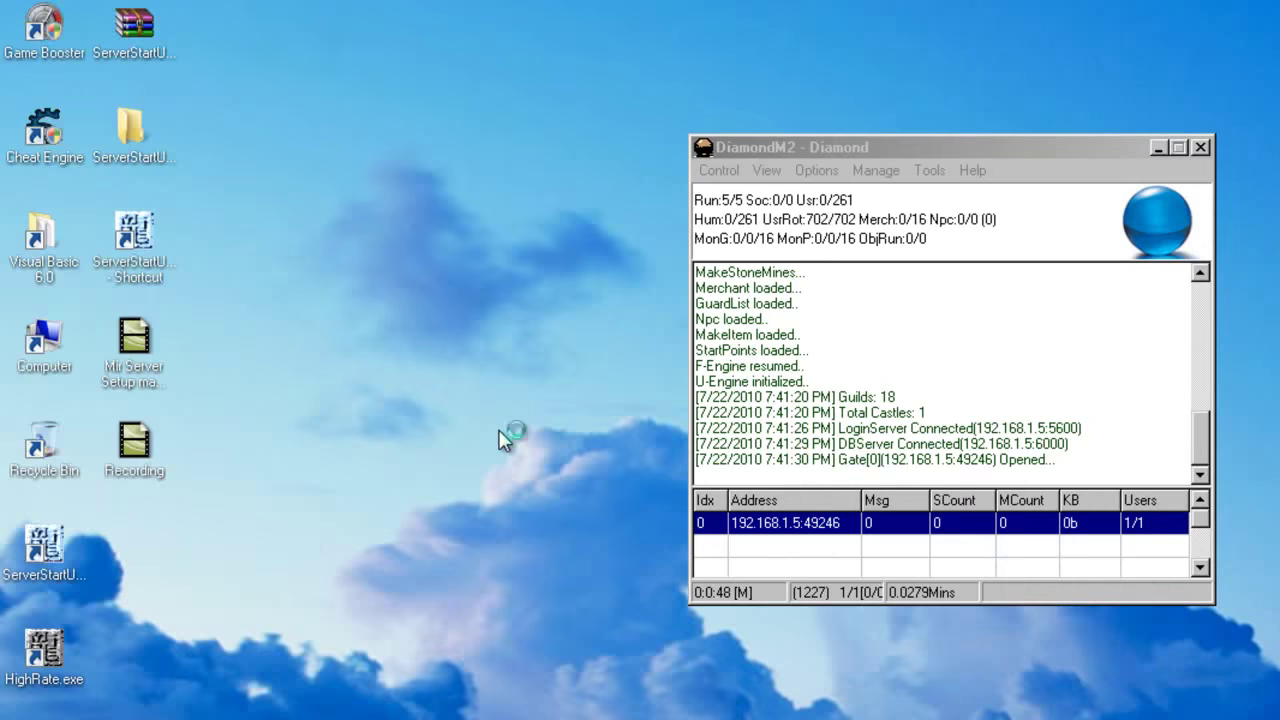